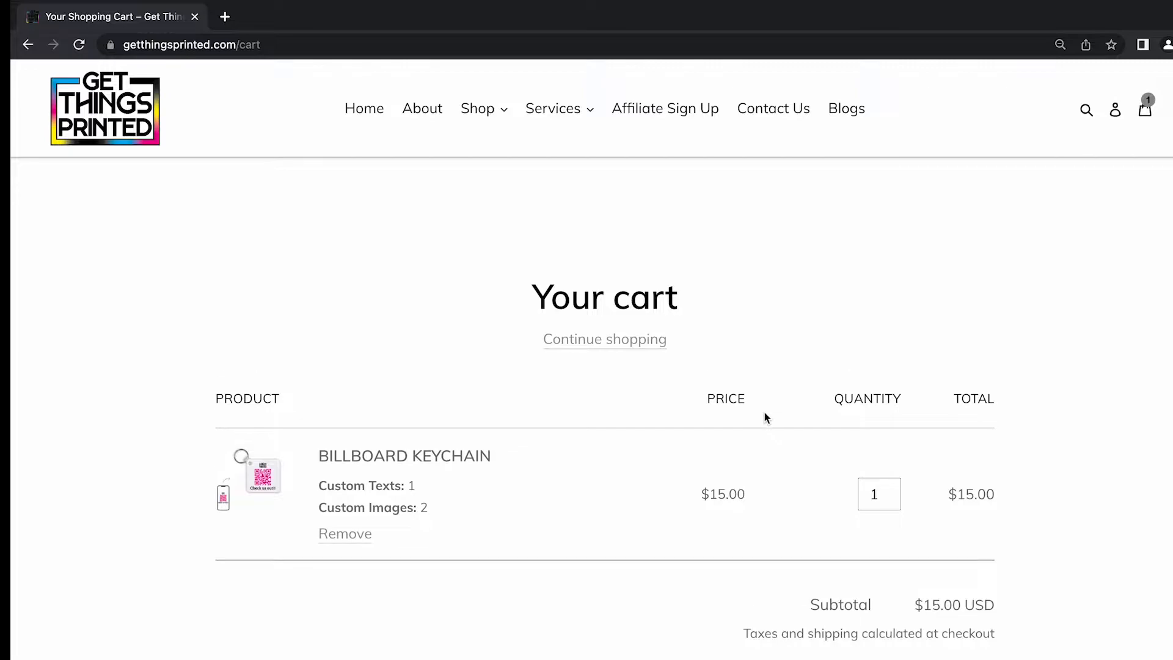
pyautogui.scroll(-3, 766, 418)
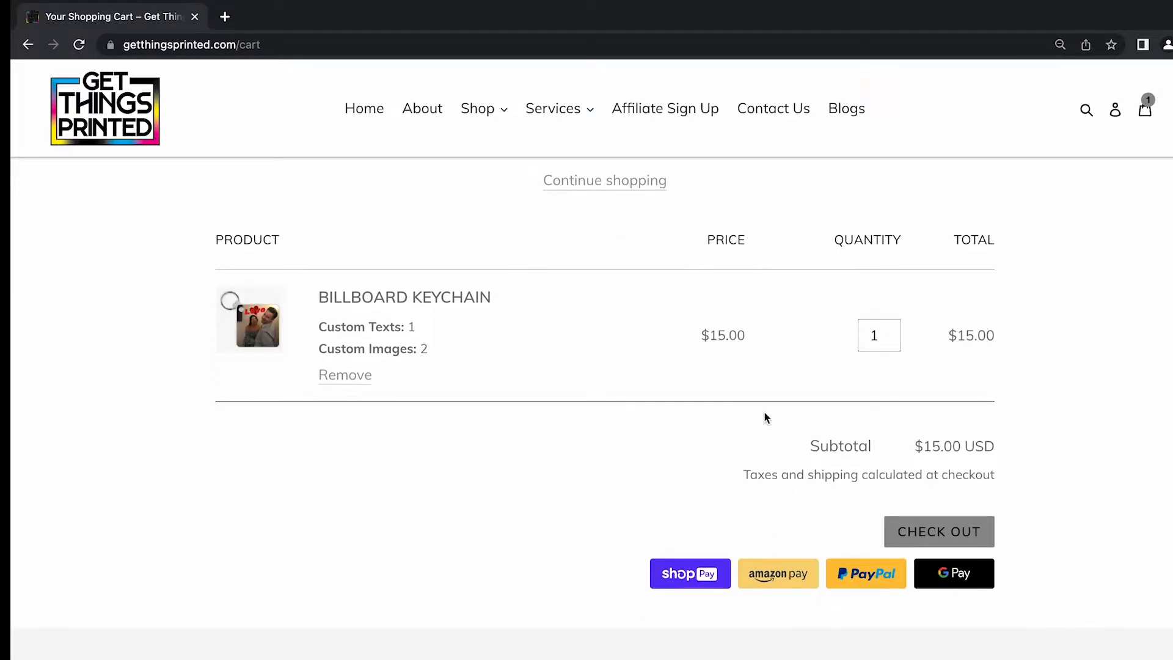
pyautogui.scroll(2, 765, 416)
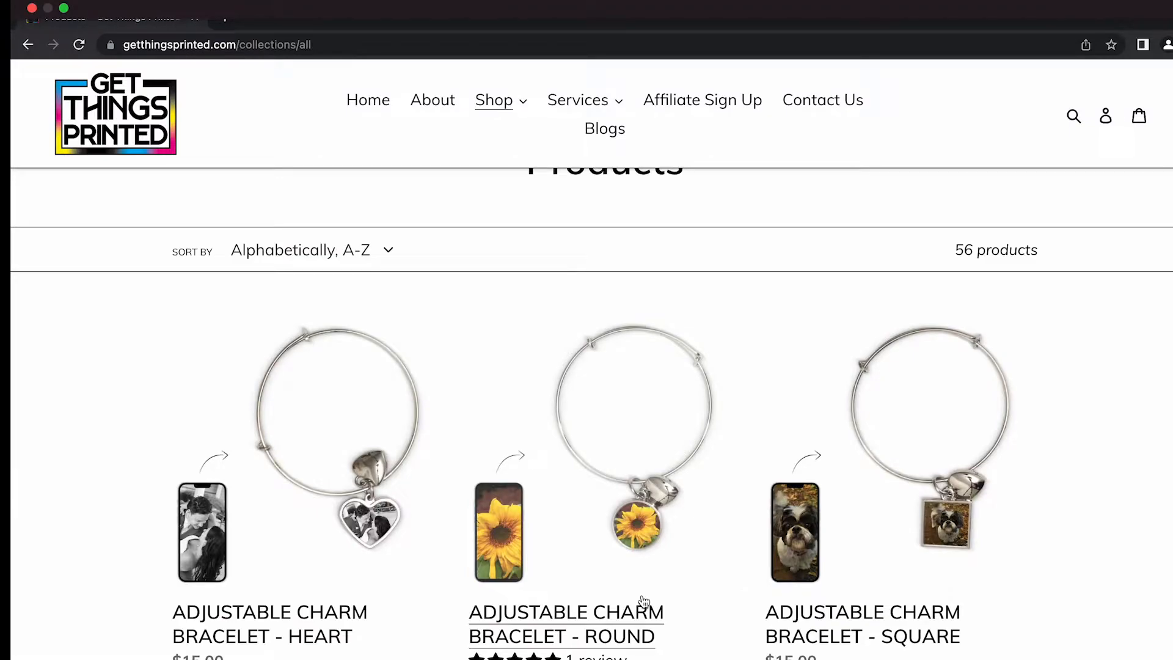
# Find the Billboard Keychain among all the products and open it for customization.
pyautogui.scroll(-5, 644, 602)
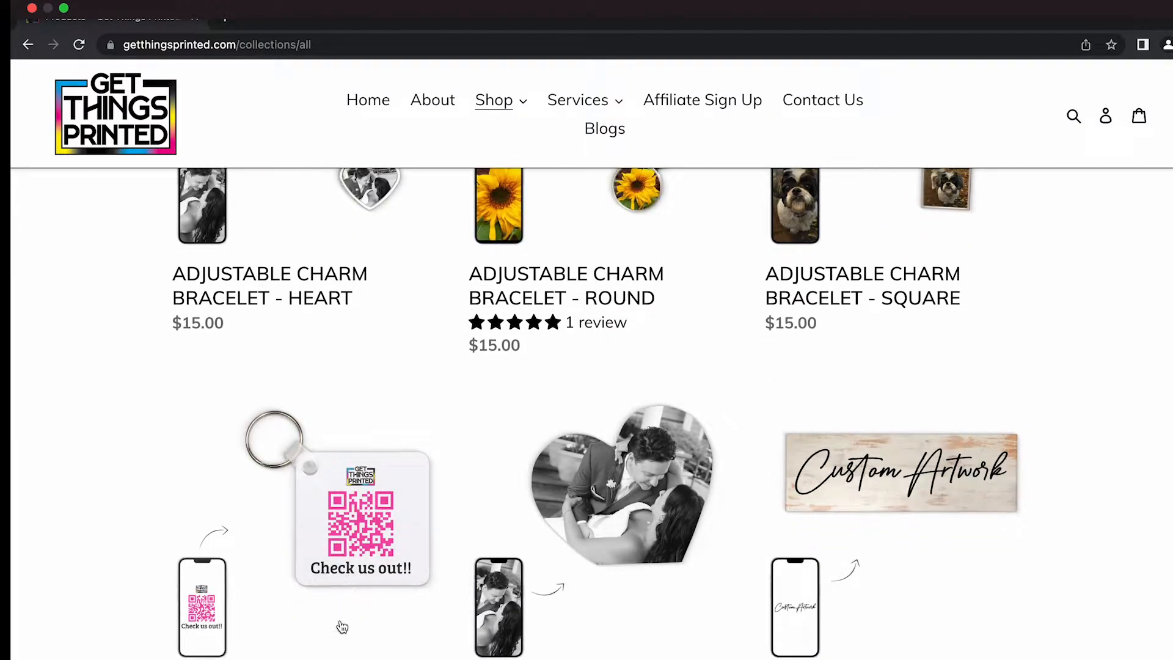
pyautogui.click(385, 578)
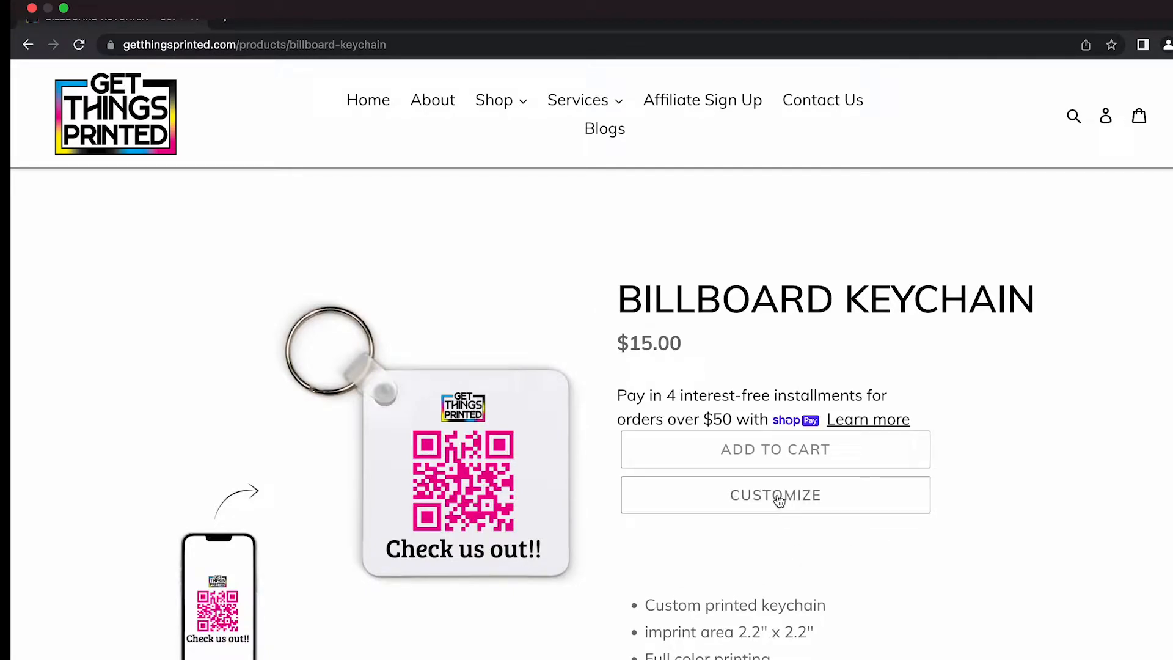
pyautogui.click(779, 500)
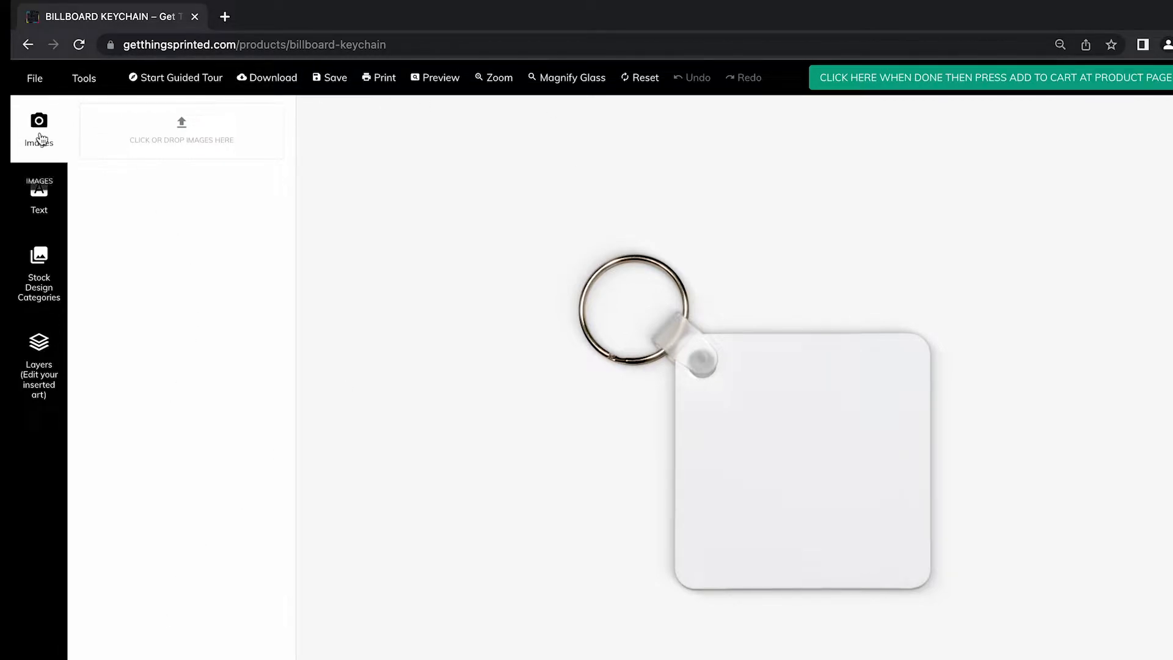
# Upload the photo IMG_2269.jpeg from the Desktop folder to the keychain design.
pyautogui.click(186, 141)
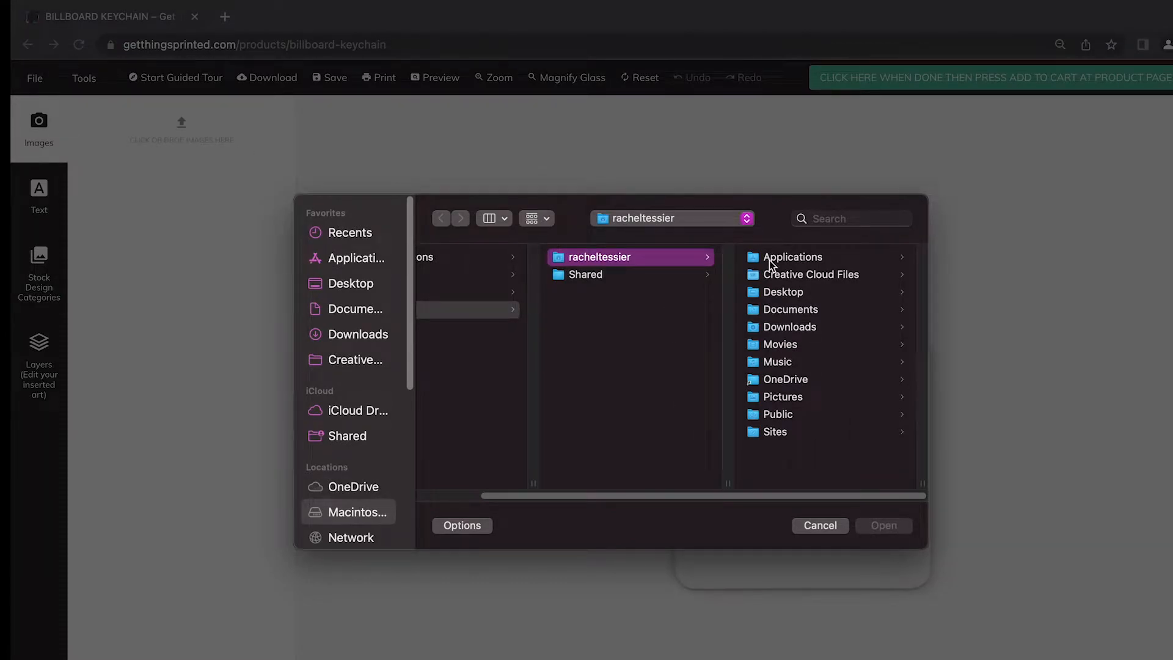
pyautogui.click(783, 397)
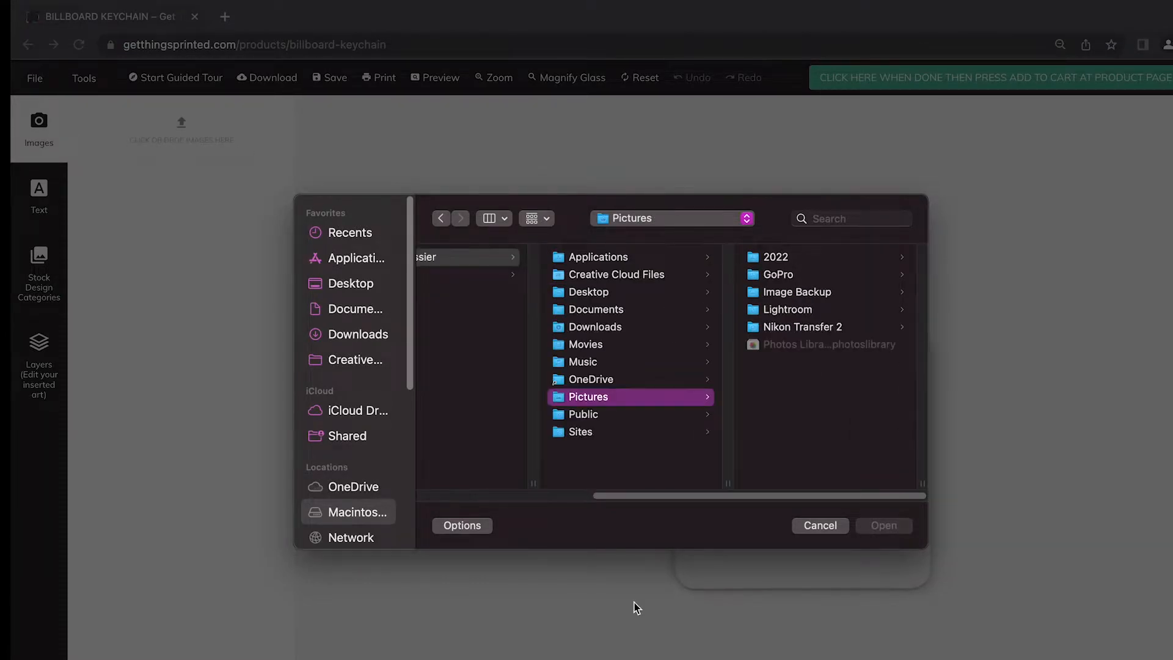
pyautogui.click(646, 294)
pyautogui.click(781, 276)
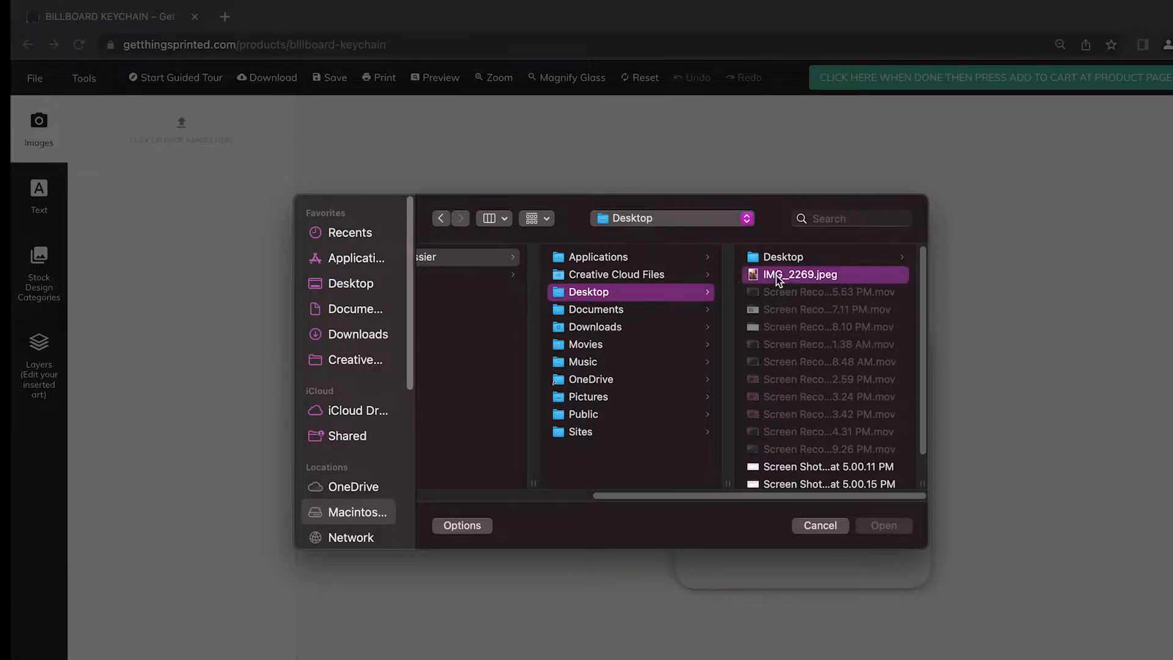
pyautogui.click(883, 525)
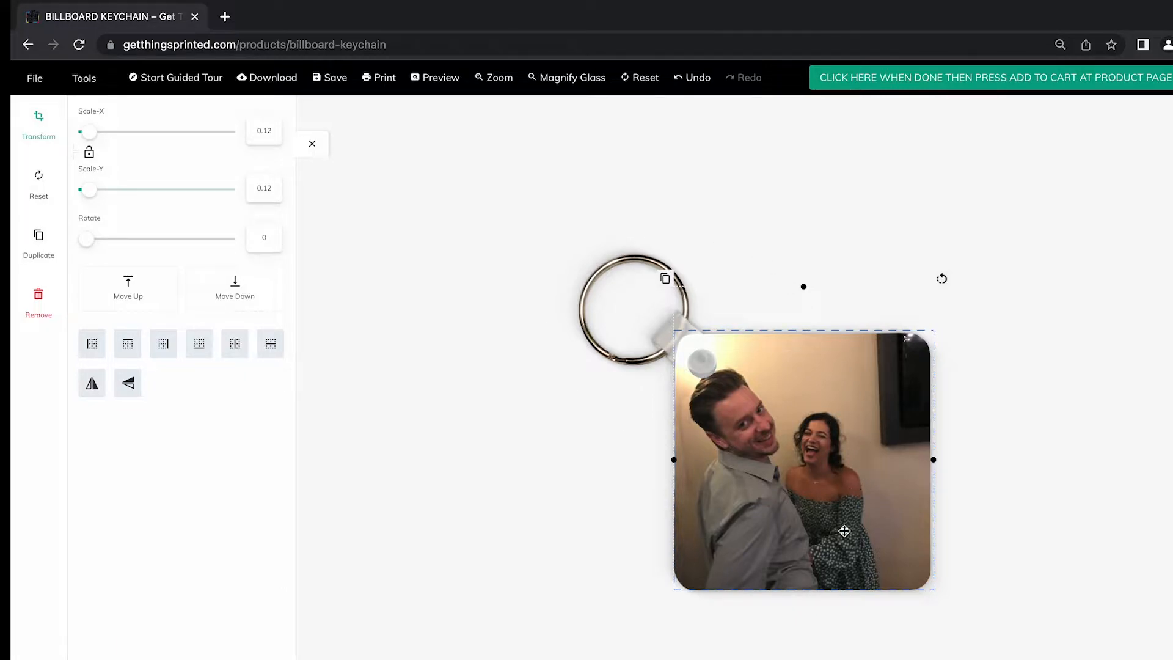
# Reposition the photo on the keychain, shrink it to a scale of 0.08, and rotate it very slightly.
pyautogui.moveTo(844, 534); pyautogui.dragTo(841, 501)
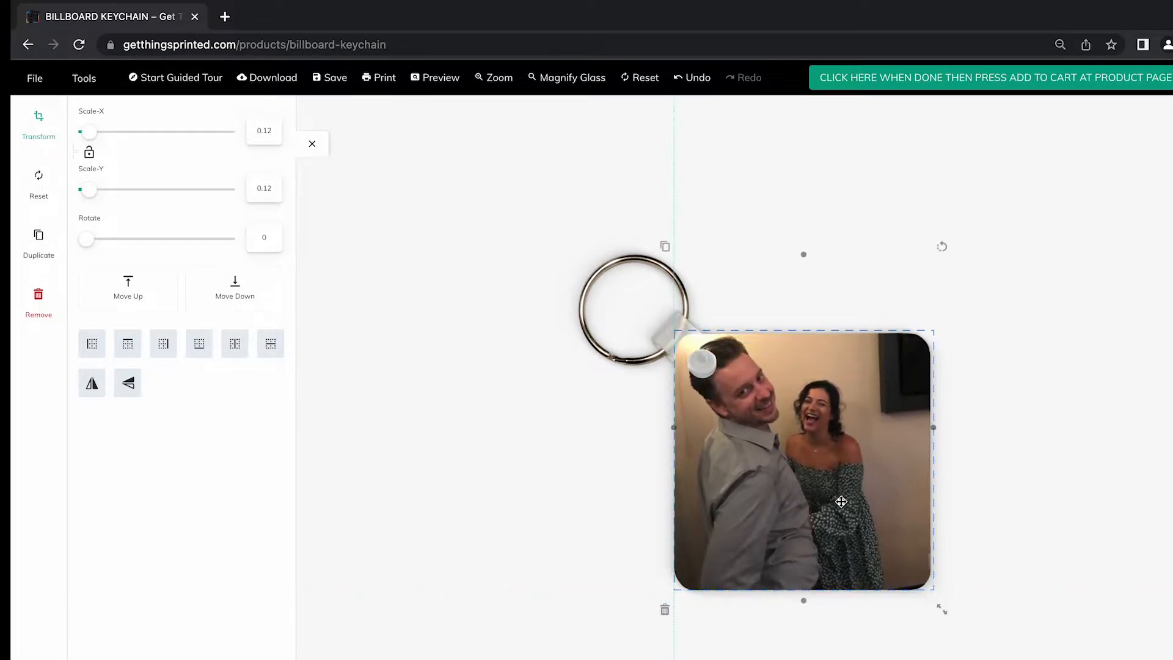
pyautogui.moveTo(944, 611); pyautogui.dragTo(888, 548)
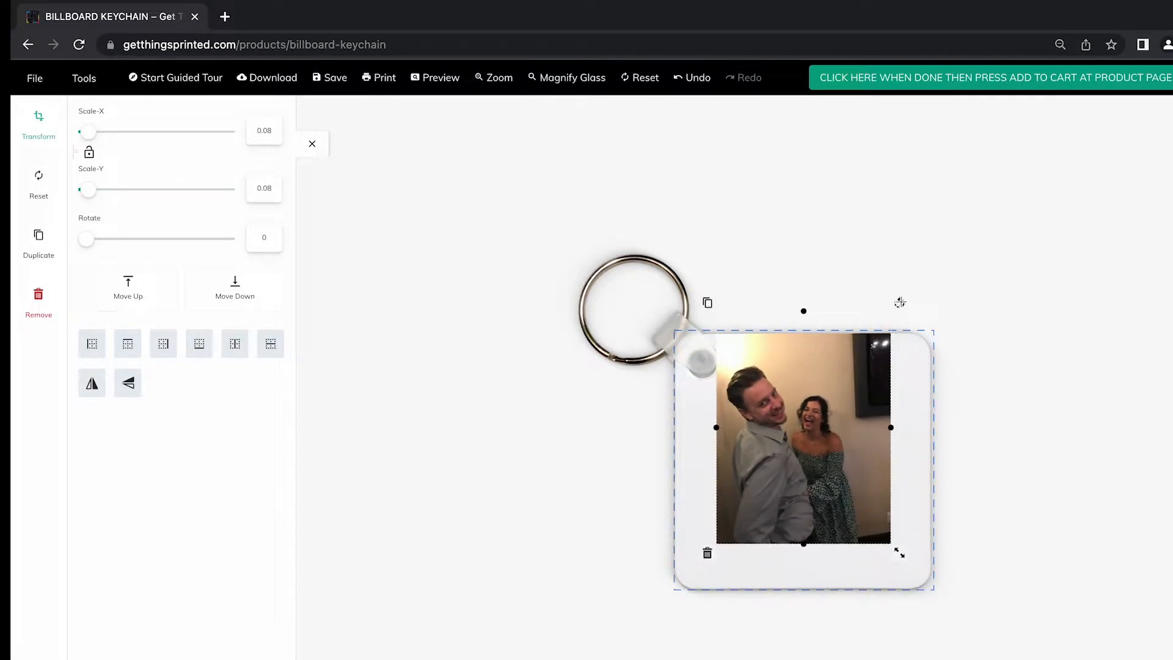
pyautogui.moveTo(864, 394); pyautogui.dragTo(863, 426)
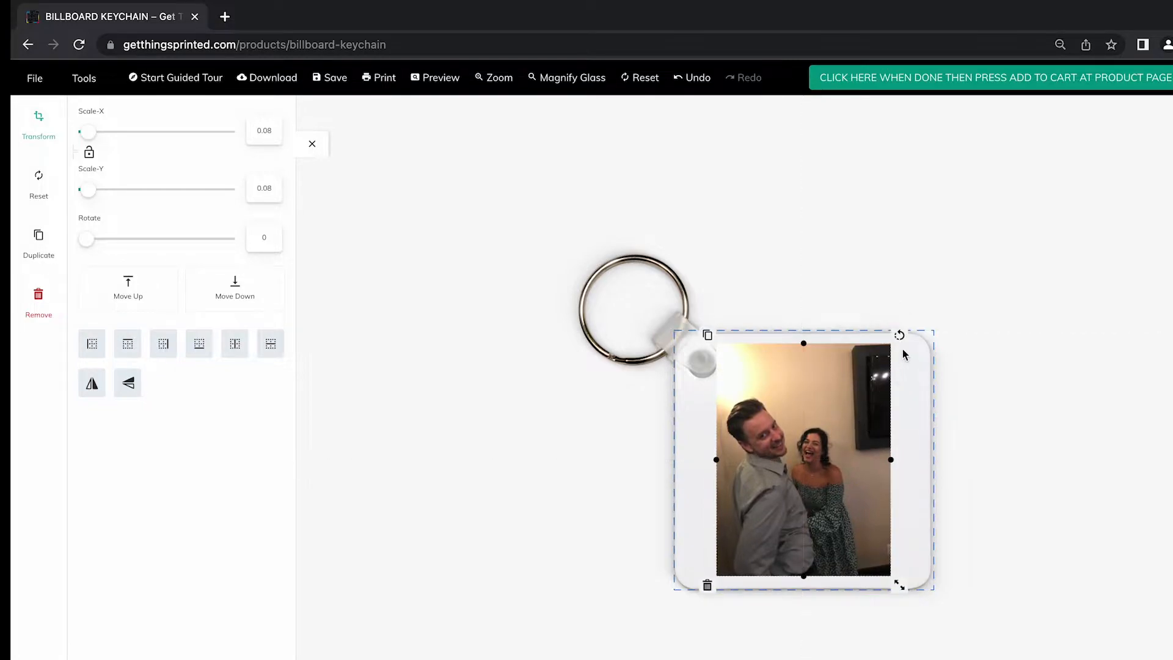
pyautogui.moveTo(900, 336); pyautogui.dragTo(917, 318)
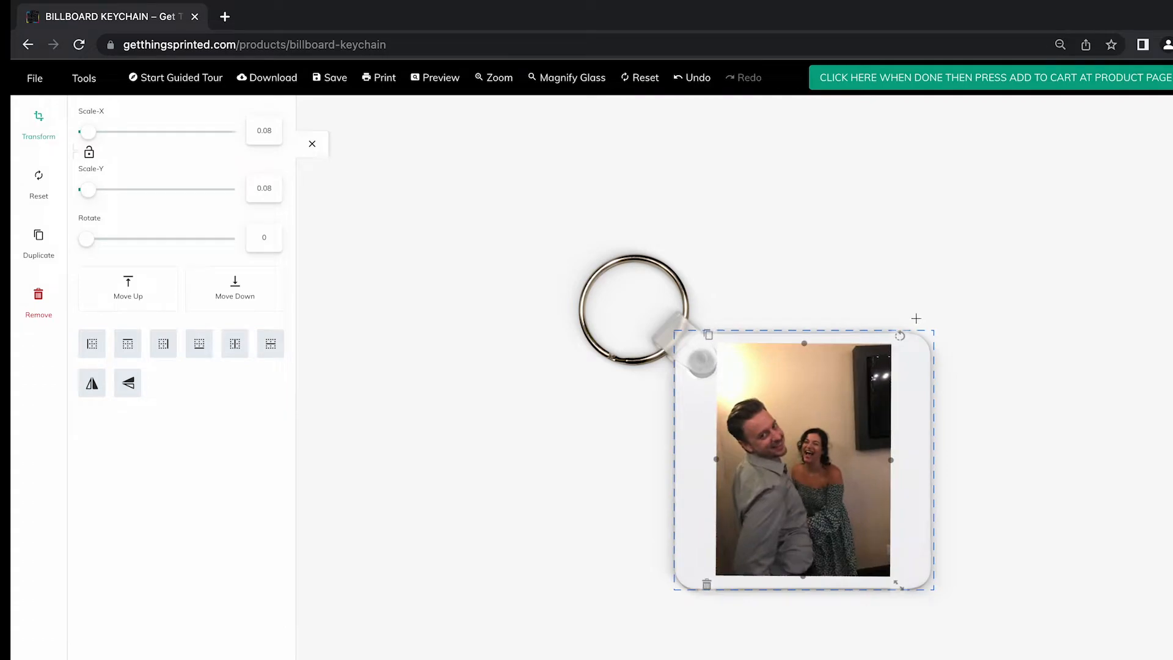
# Duplicate the photo on the keychain and delete the copy.
pyautogui.click(708, 335)
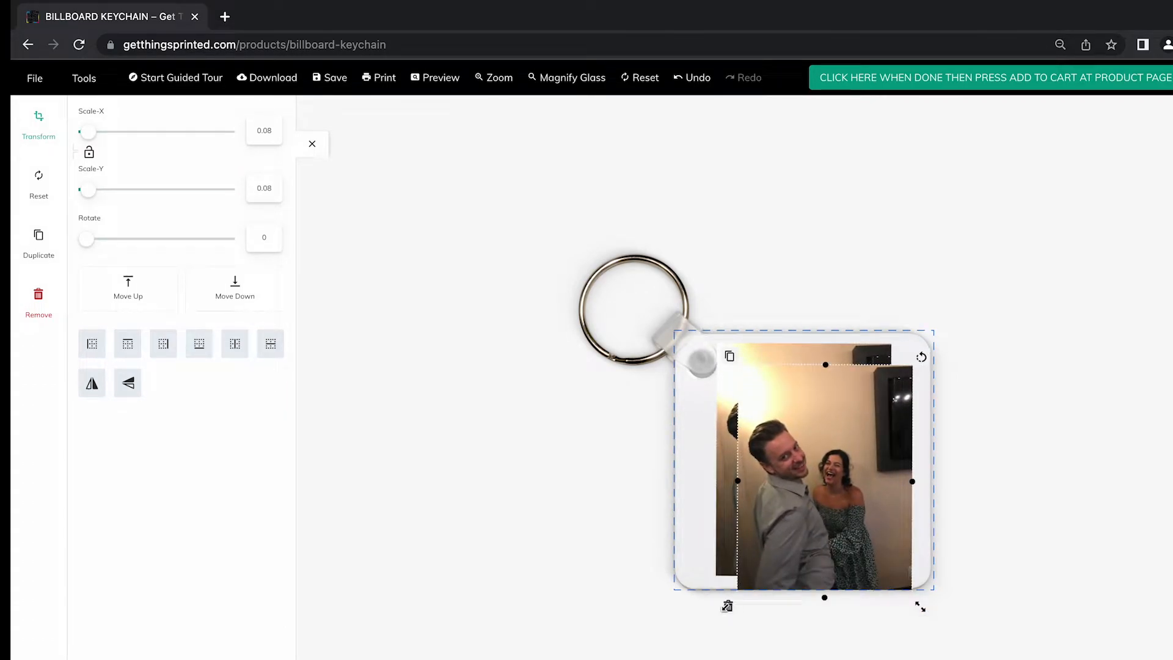
pyautogui.click(729, 606)
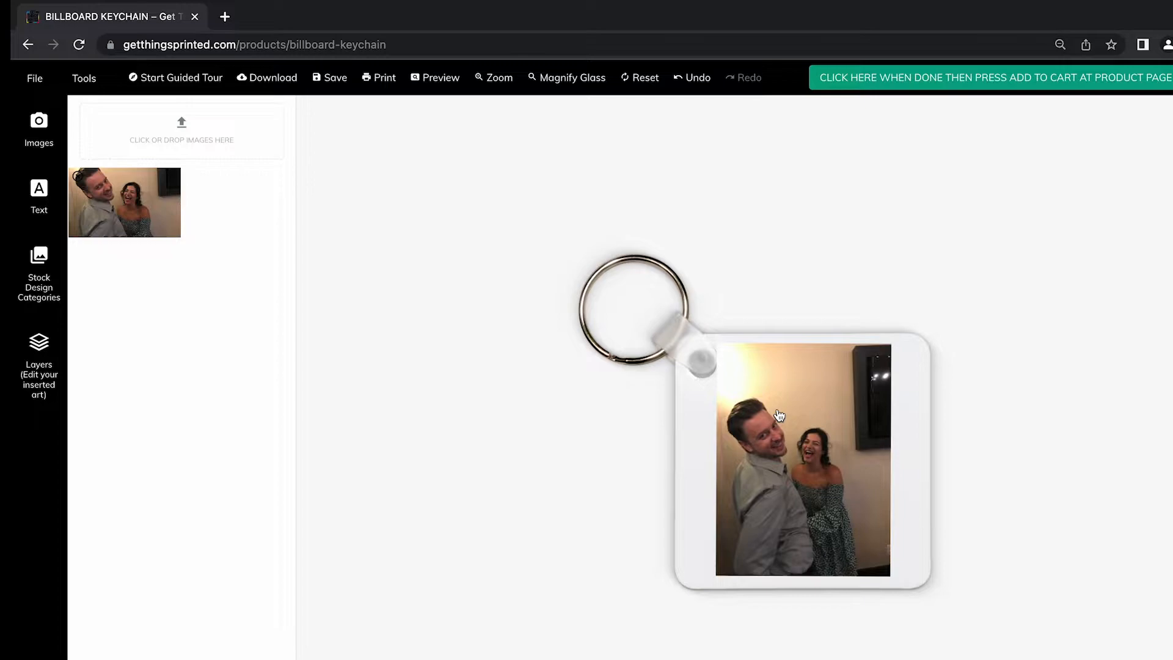
# Lock the photo's horizontal and vertical scale together, set the scale to 0.09, and try its rotation, ending at 0.
pyautogui.click(824, 455)
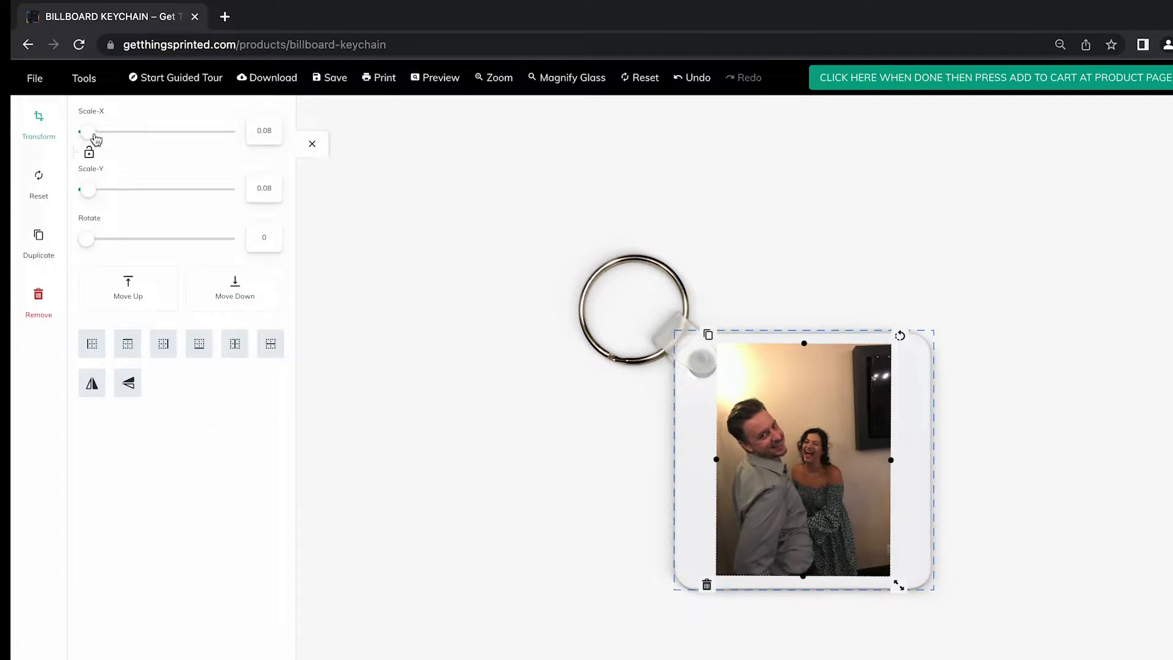
pyautogui.moveTo(96, 140)
pyautogui.mouseDown()
pyautogui.moveTo(130, 141)
pyautogui.moveTo(89, 138)
pyautogui.mouseUp()
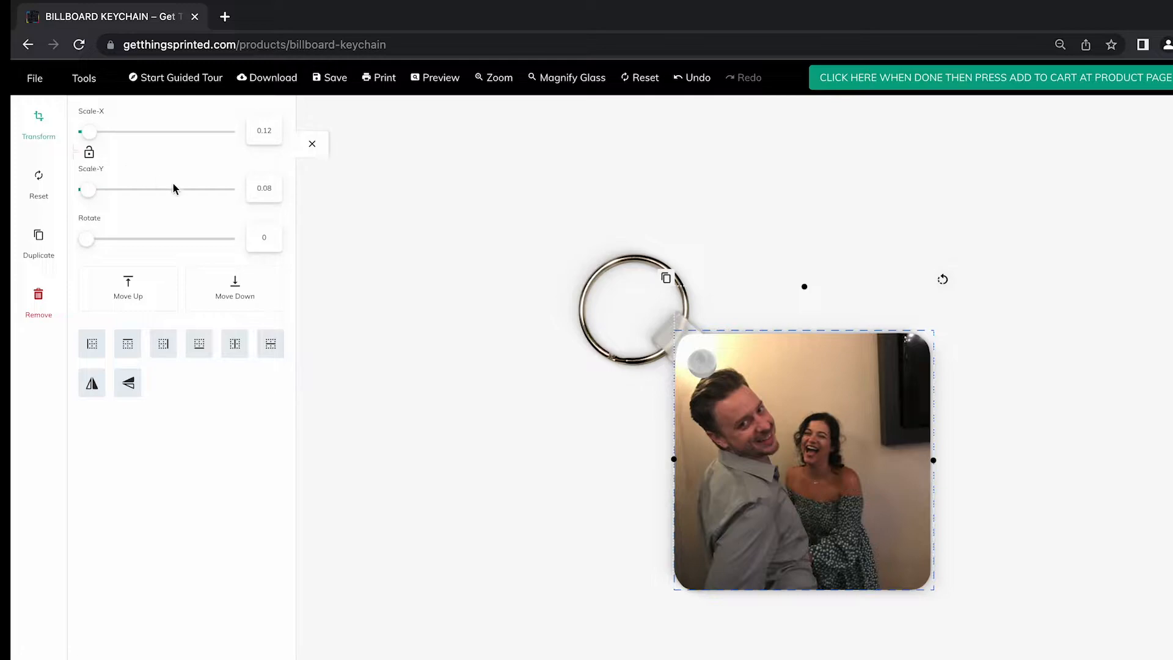
pyautogui.click(90, 153)
pyautogui.click(89, 152)
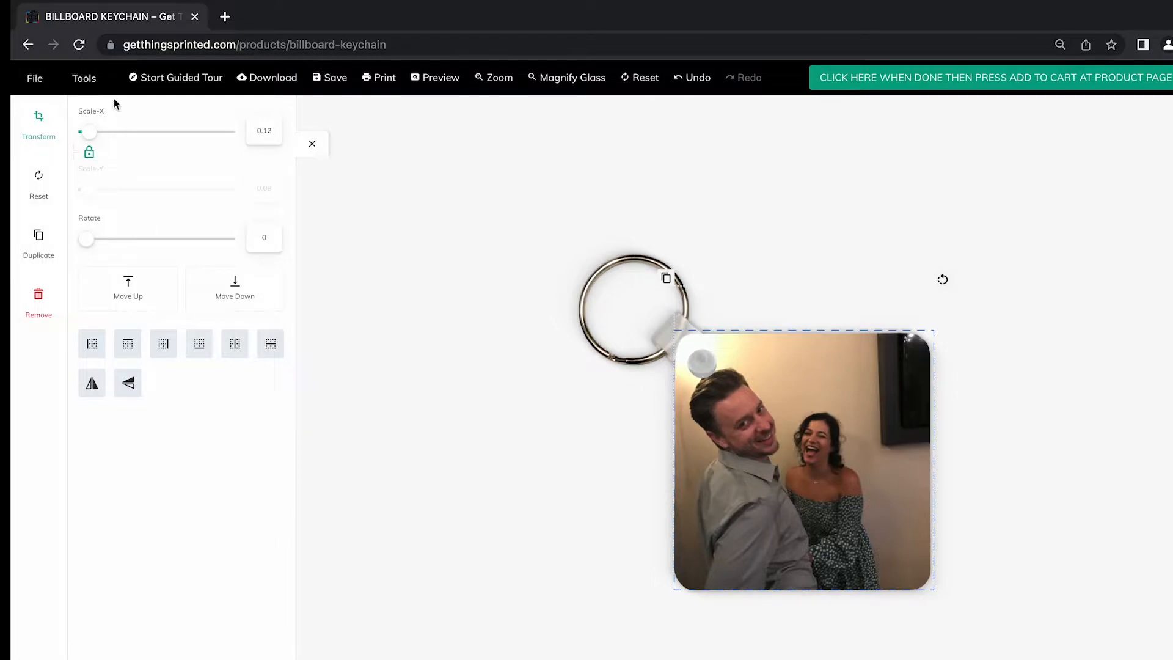
pyautogui.moveTo(87, 132); pyautogui.dragTo(90, 135)
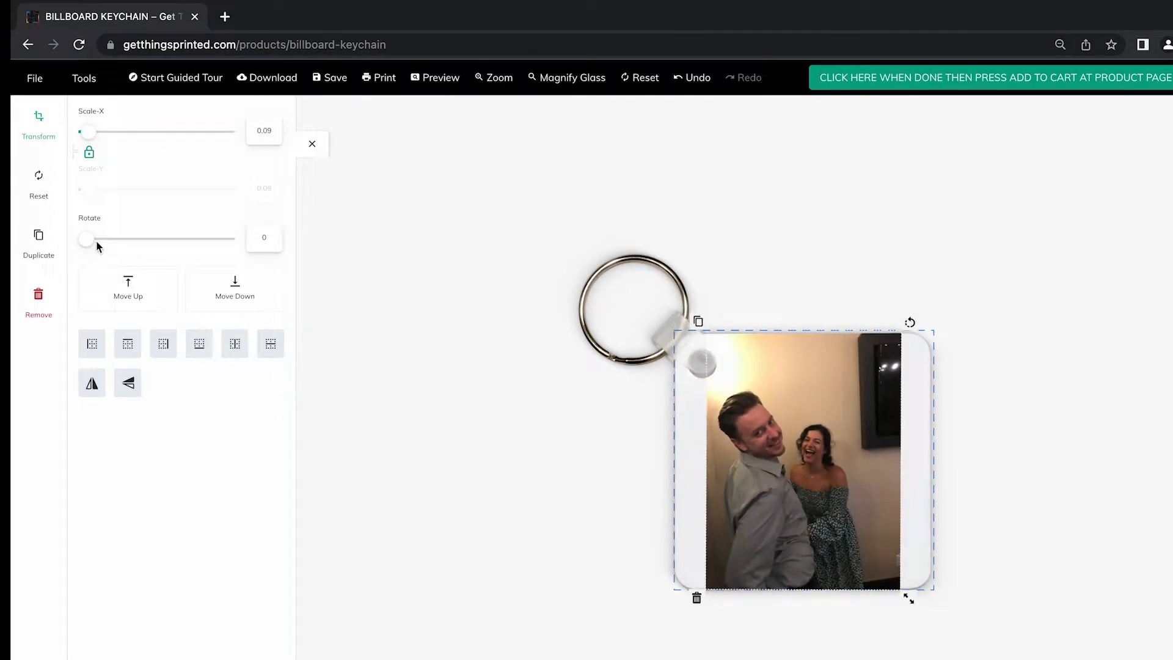
pyautogui.moveTo(89, 244)
pyautogui.mouseDown()
pyautogui.moveTo(99, 244)
pyautogui.moveTo(75, 240)
pyautogui.mouseUp()
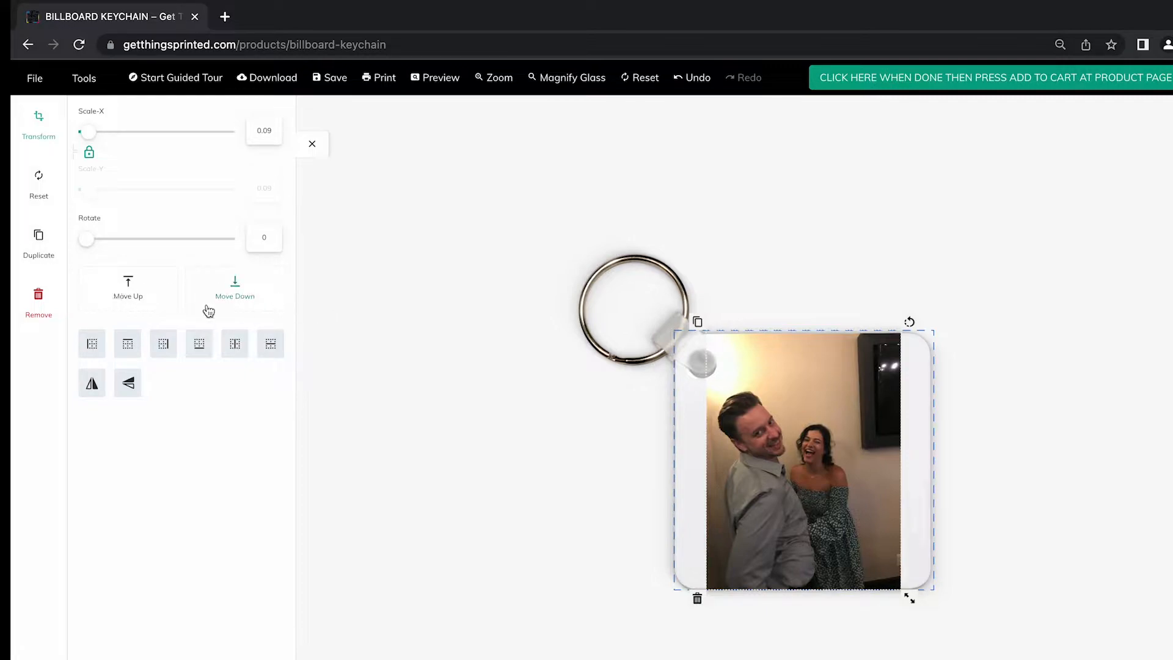
# Shrink the photo to a scale of 0.06 and try each edge alignment, ending with it centered horizontally and vertically.
pyautogui.click(92, 343)
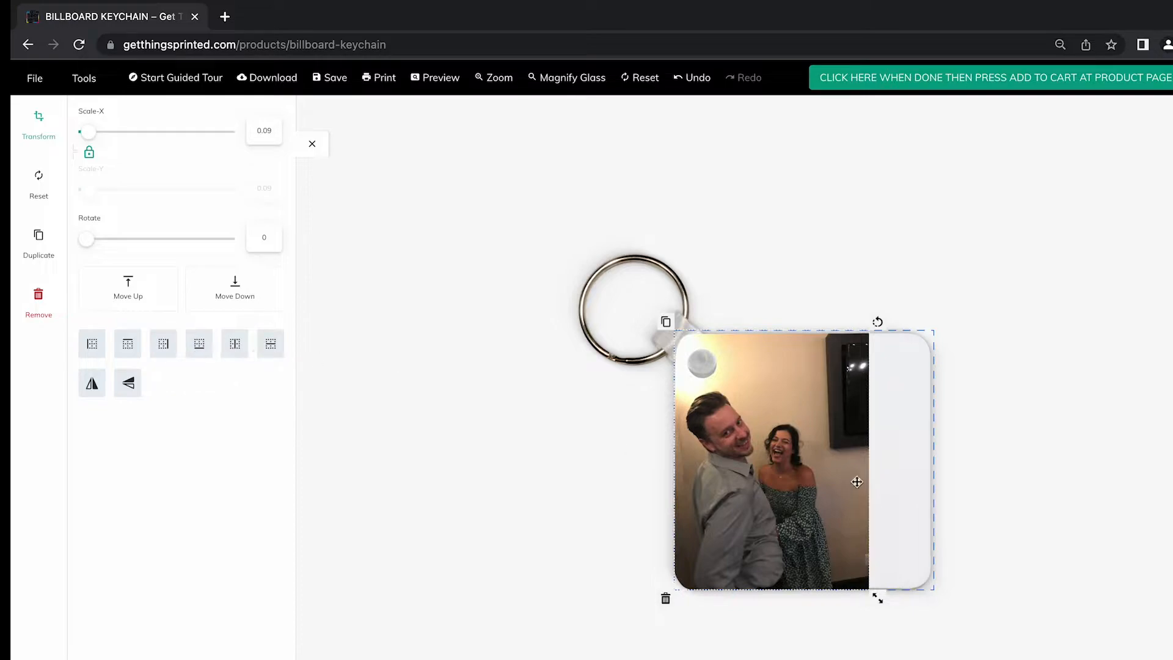
pyautogui.moveTo(880, 597); pyautogui.dragTo(850, 560)
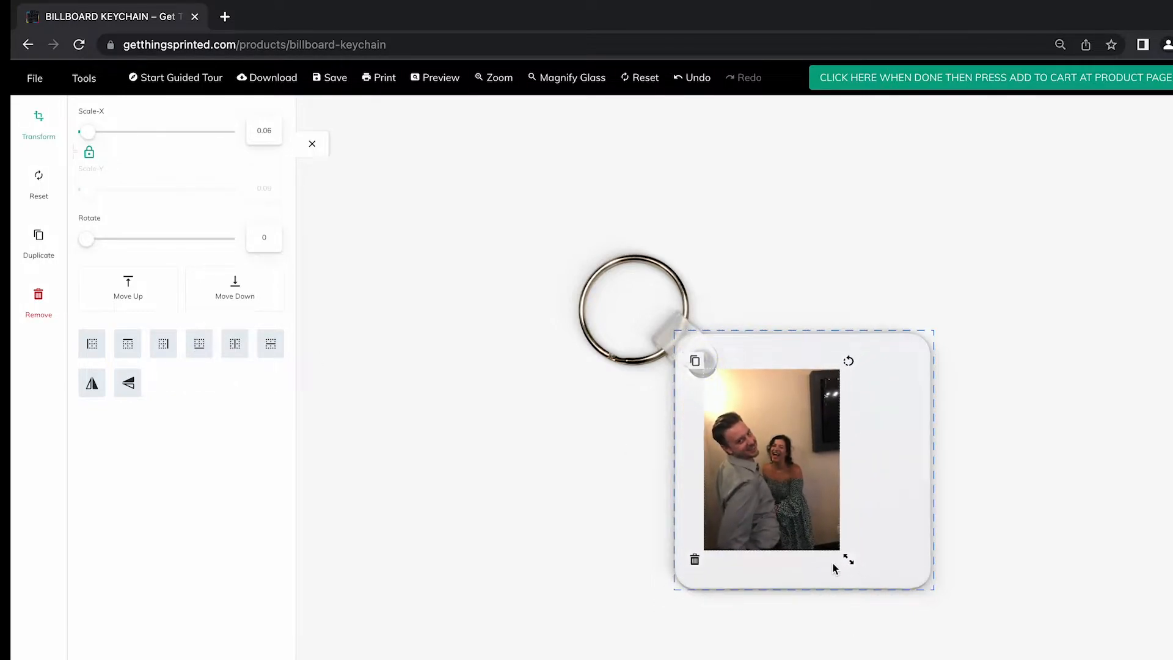
pyautogui.click(91, 343)
pyautogui.click(128, 344)
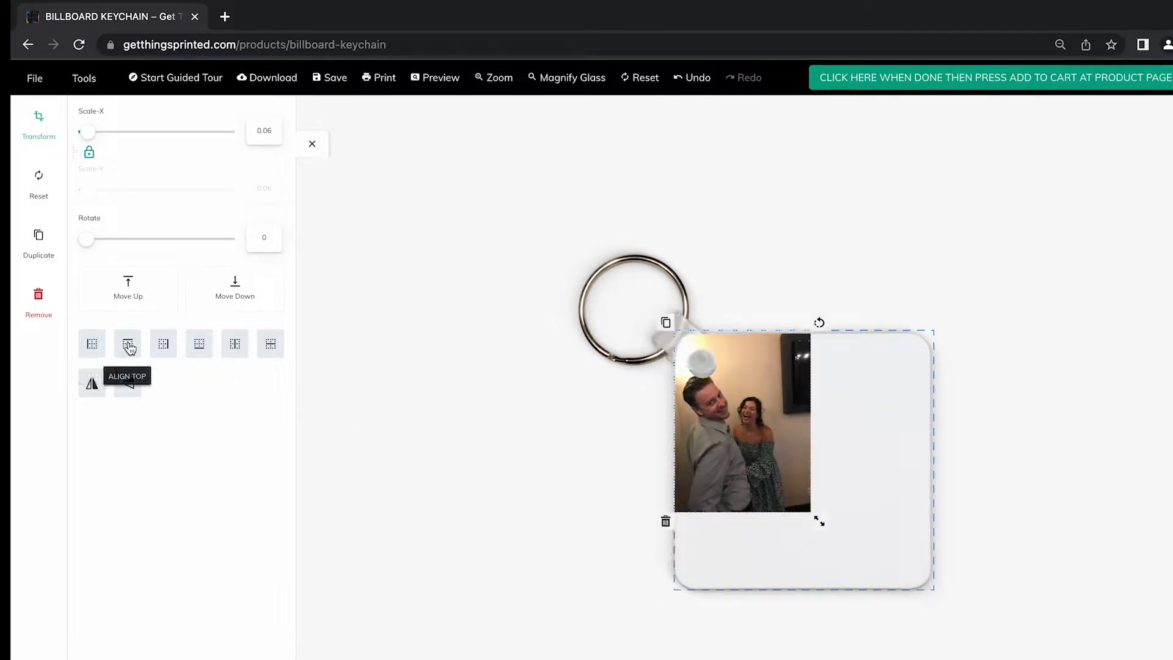
pyautogui.click(163, 344)
pyautogui.click(198, 345)
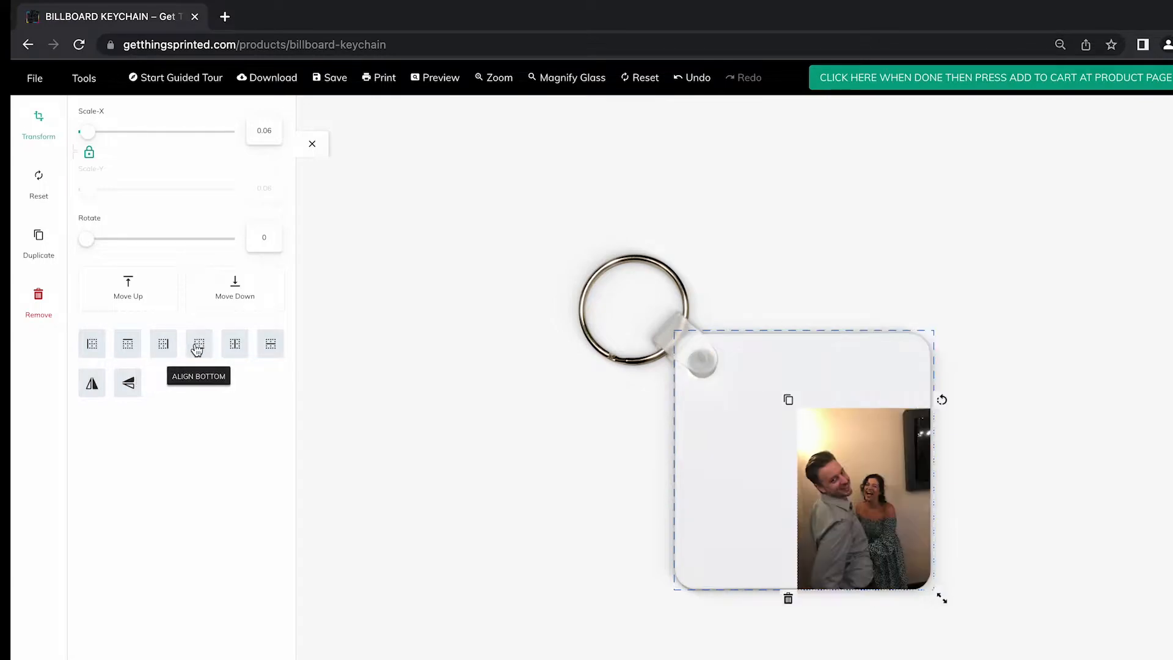
pyautogui.click(234, 345)
pyautogui.click(269, 348)
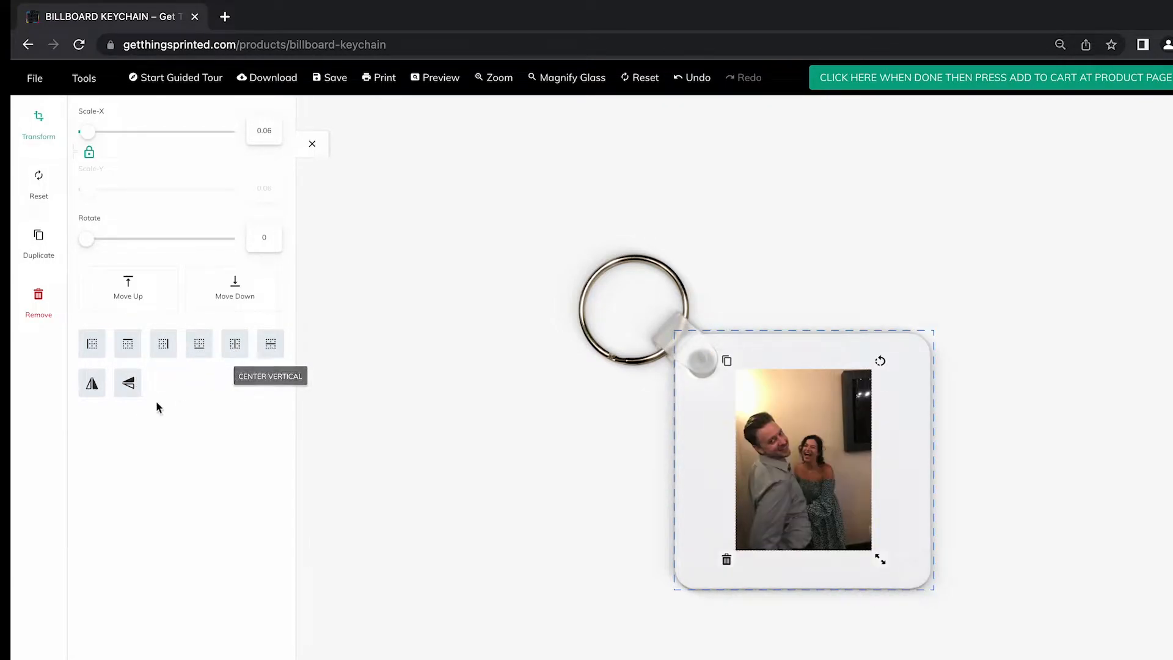
# Flip the photo horizontally and back, and flip it vertically and back.
pyautogui.click(92, 385)
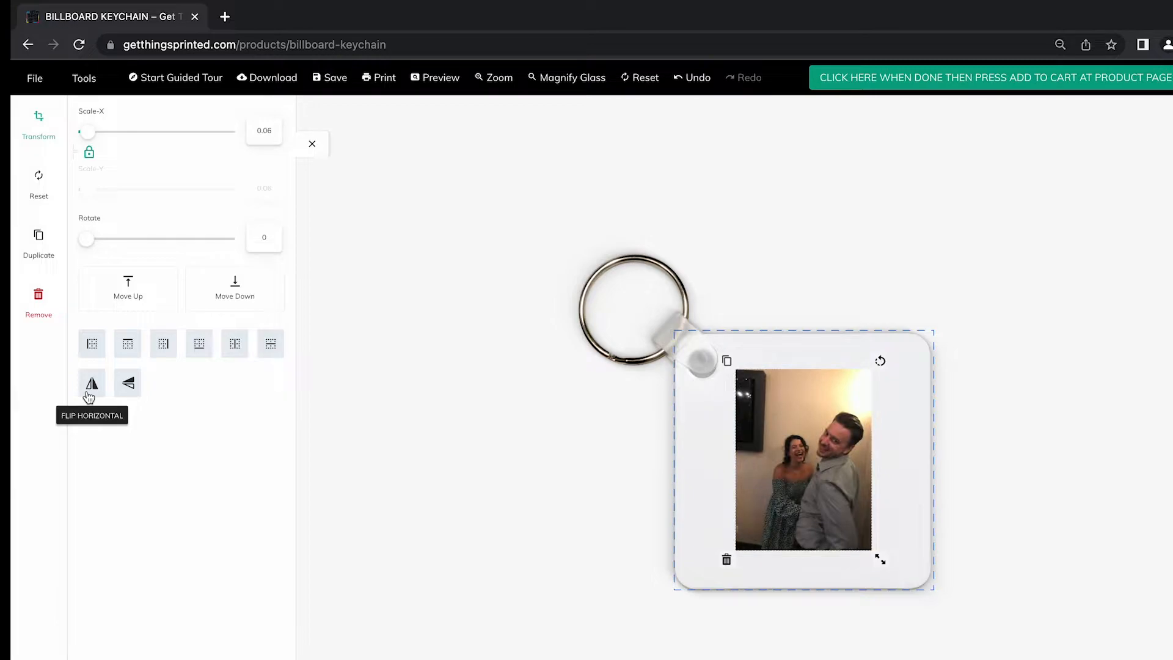
pyautogui.click(90, 391)
pyautogui.click(128, 391)
pyautogui.click(128, 393)
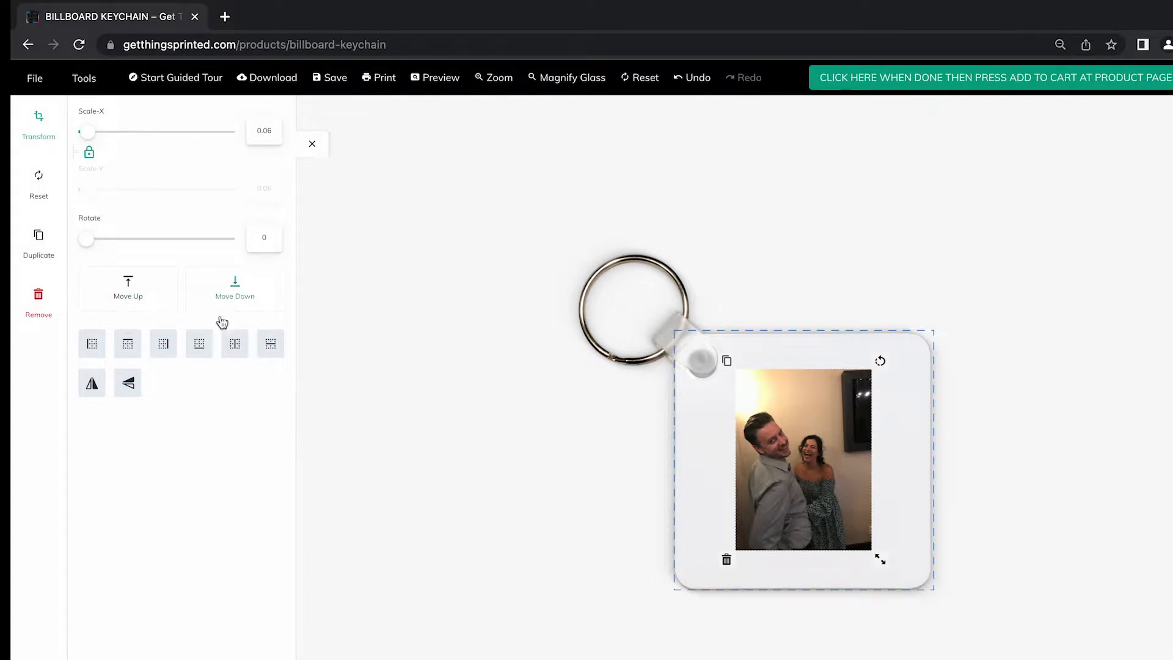
# Reset the photo's transformations and remove it from the keychain.
pyautogui.click(38, 184)
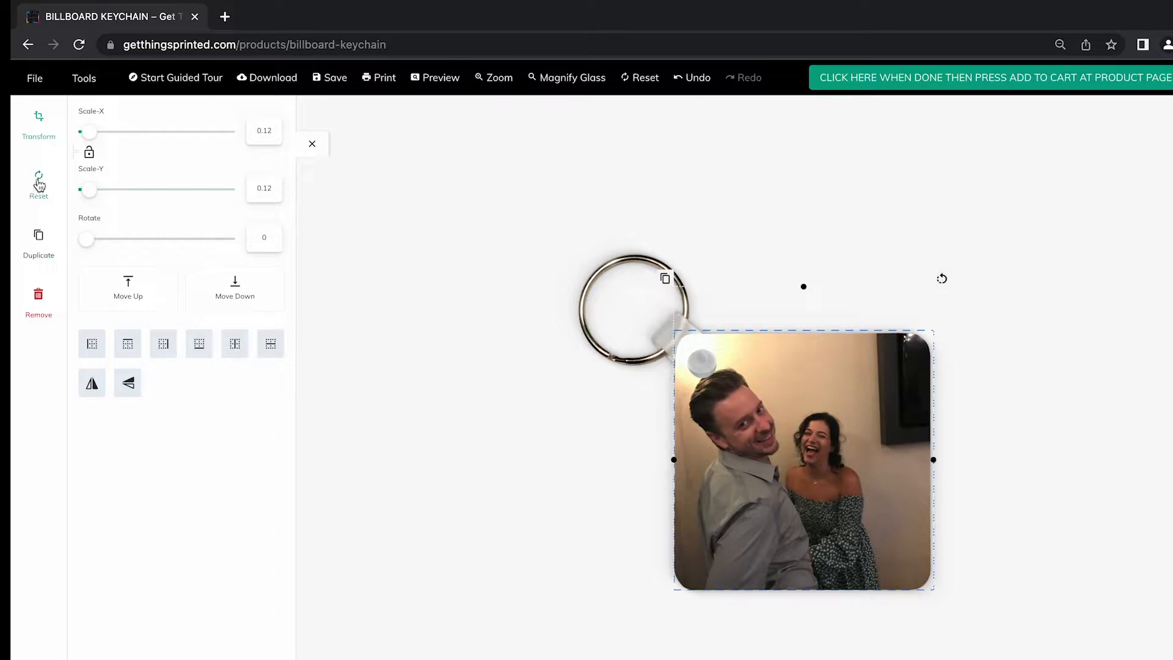
pyautogui.click(313, 145)
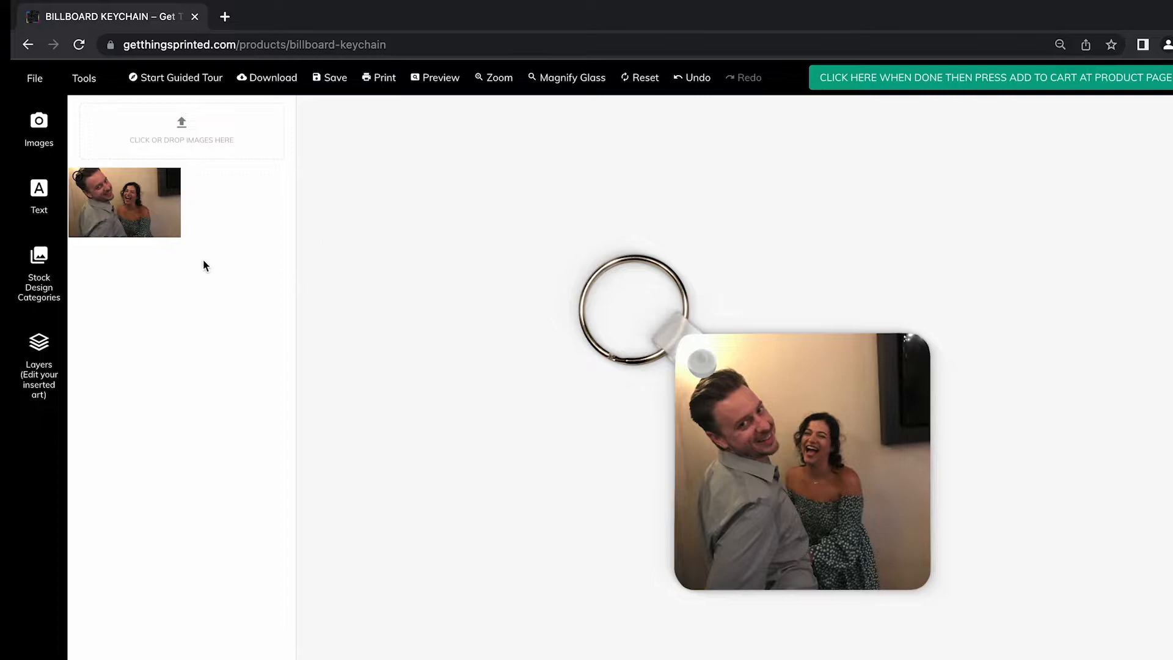
pyautogui.click(727, 391)
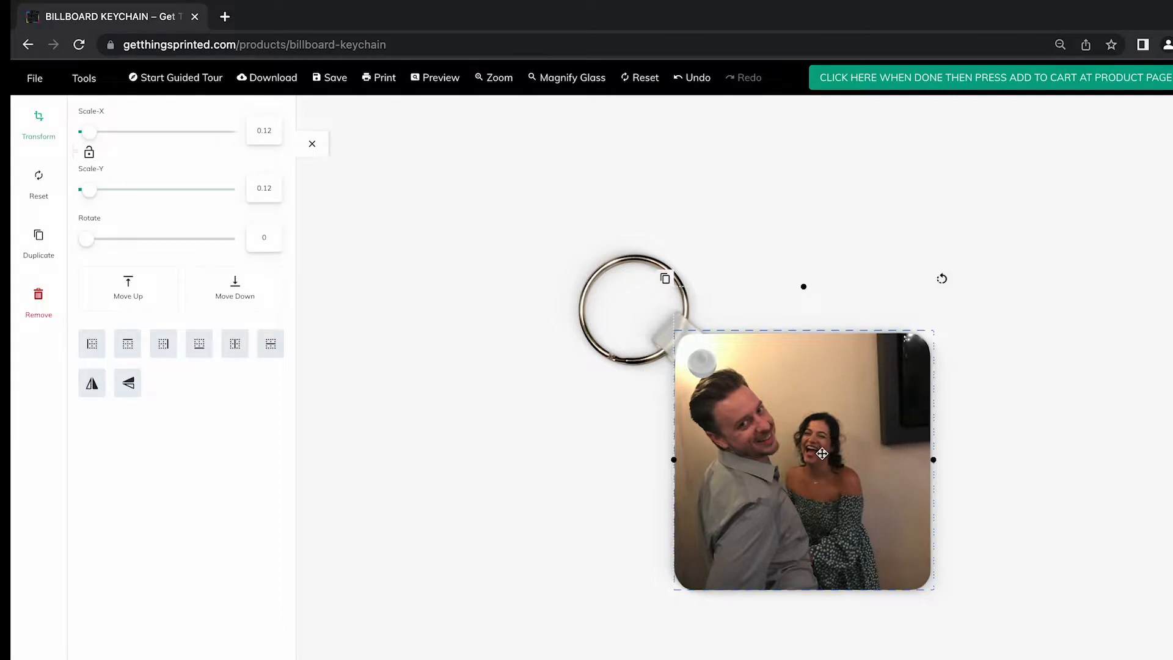
pyautogui.click(34, 304)
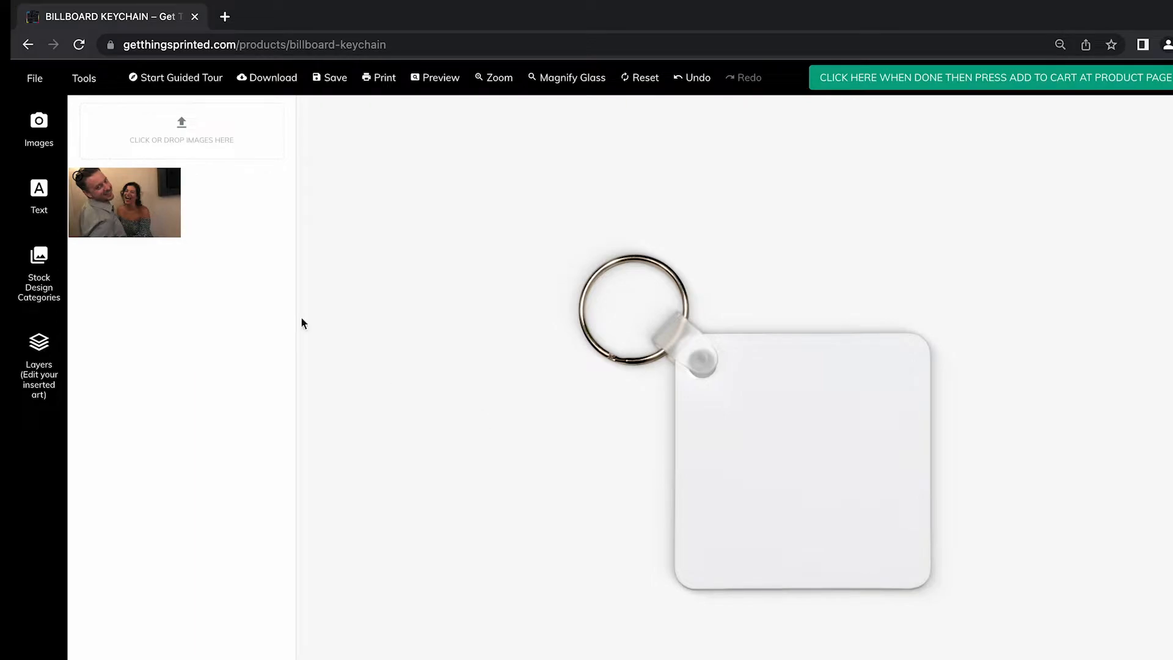
# Place the uploaded photo on the blank keychain again and shift it down within the print area.
pyautogui.click(39, 191)
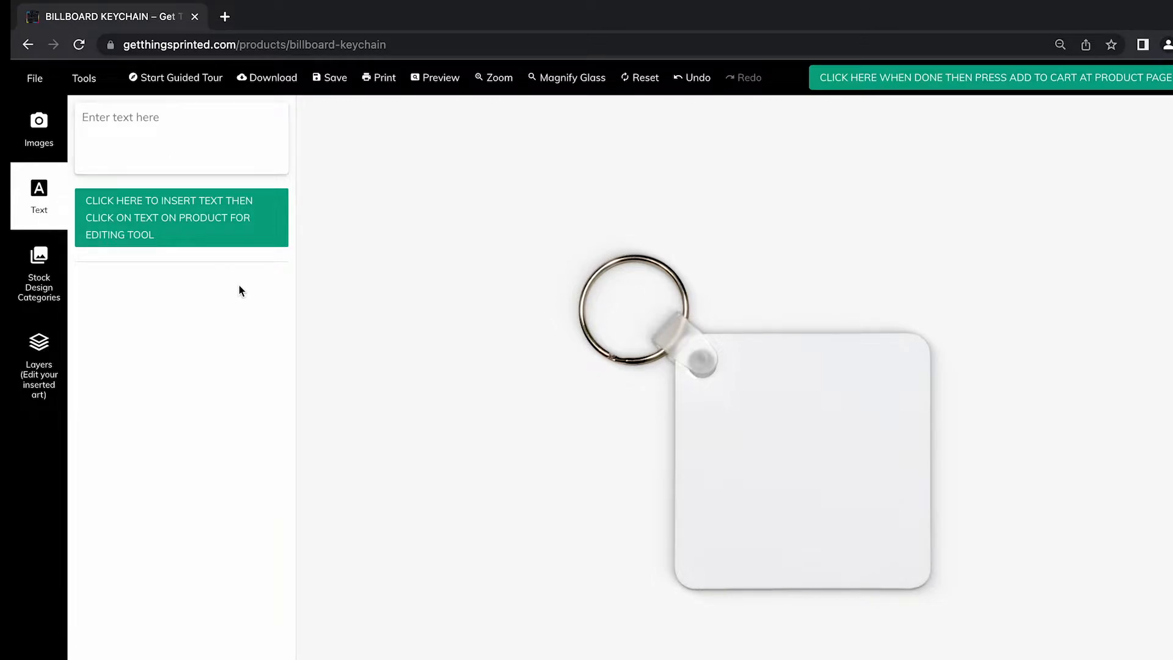
pyautogui.click(36, 138)
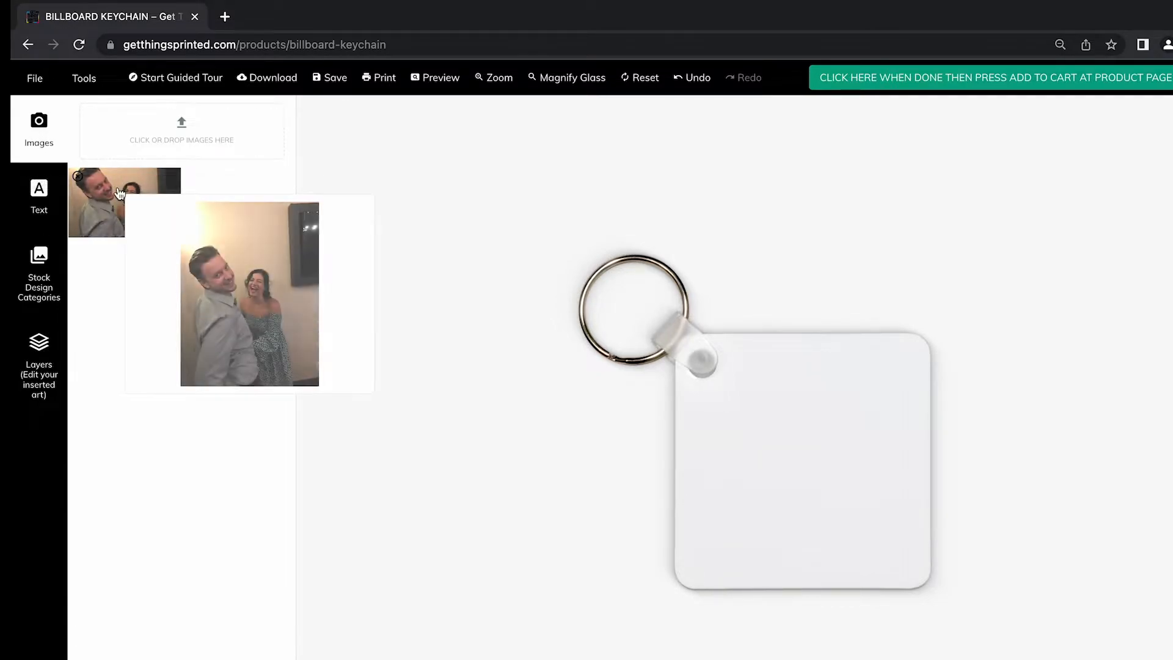
pyautogui.click(122, 201)
pyautogui.click(766, 396)
pyautogui.moveTo(819, 486); pyautogui.dragTo(819, 480)
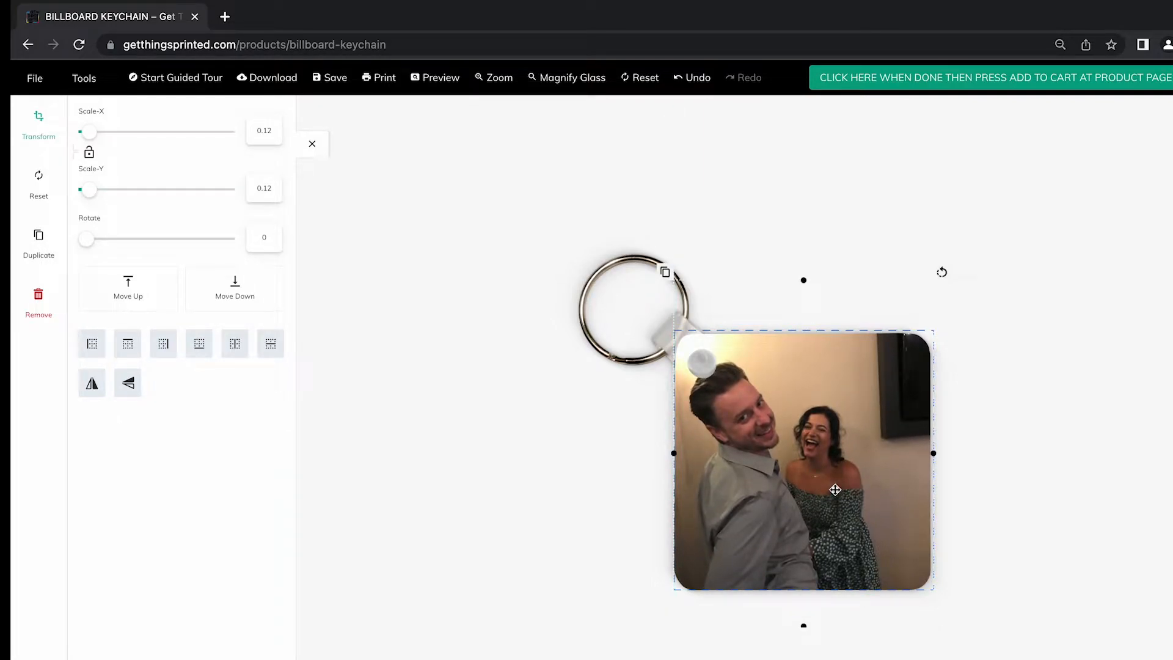
pyautogui.moveTo(836, 490); pyautogui.dragTo(837, 538)
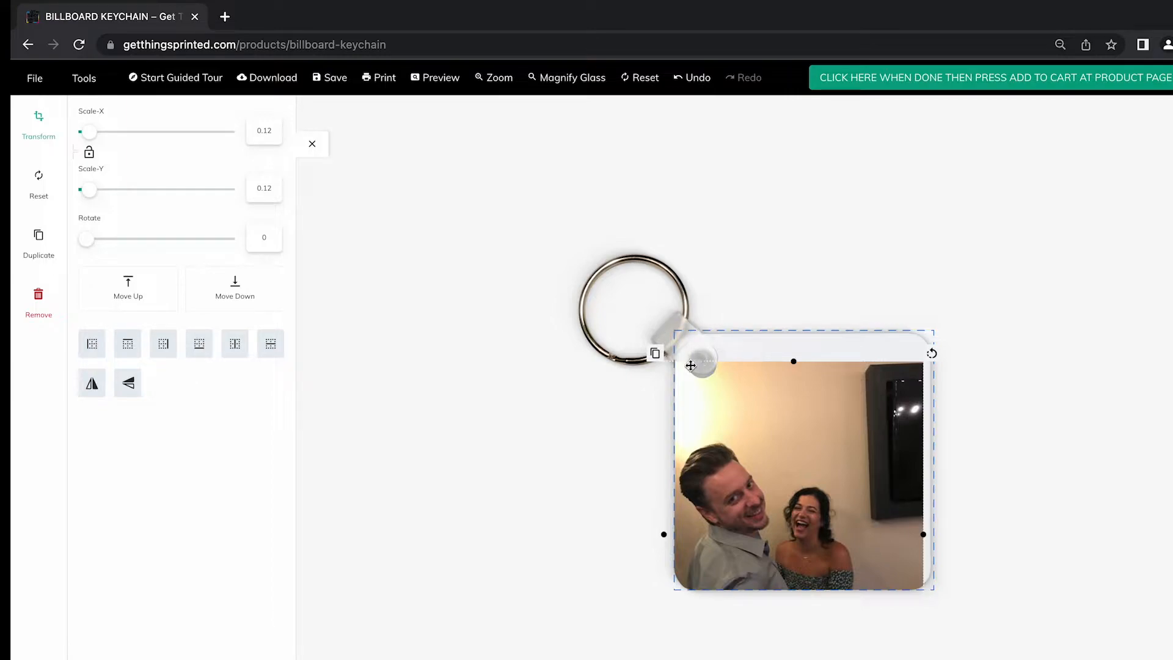
# Try several positions for the photo within the keychain's print area, shifting it up, down and sideways.
pyautogui.moveTo(763, 529); pyautogui.dragTo(772, 455)
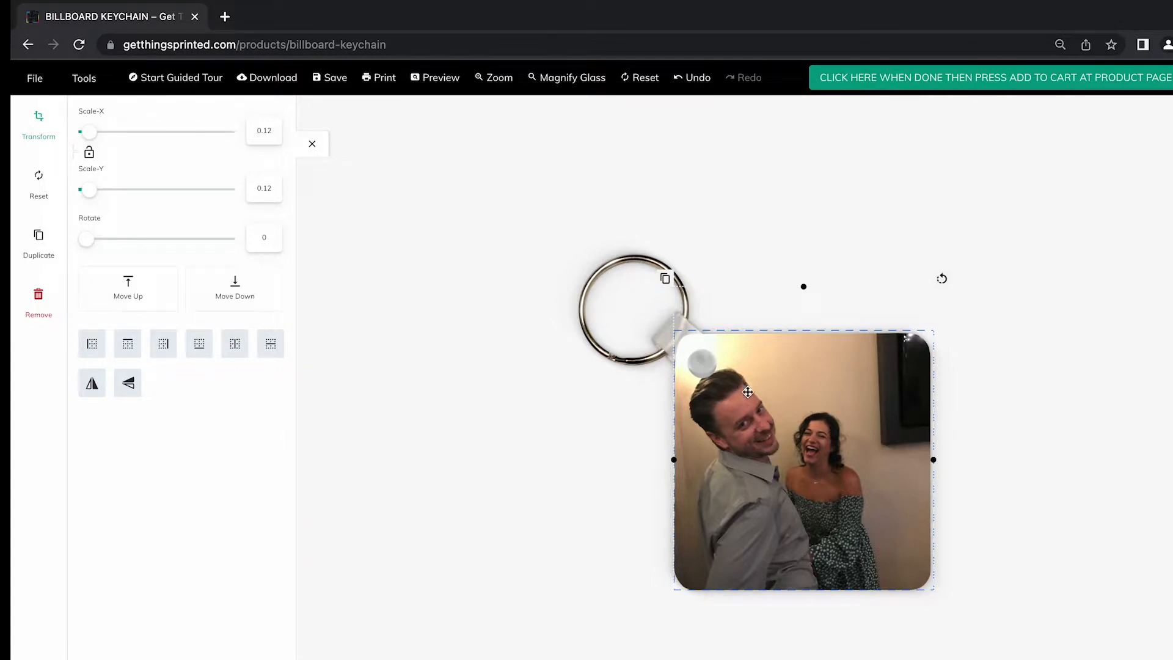
pyautogui.moveTo(782, 471); pyautogui.dragTo(786, 519)
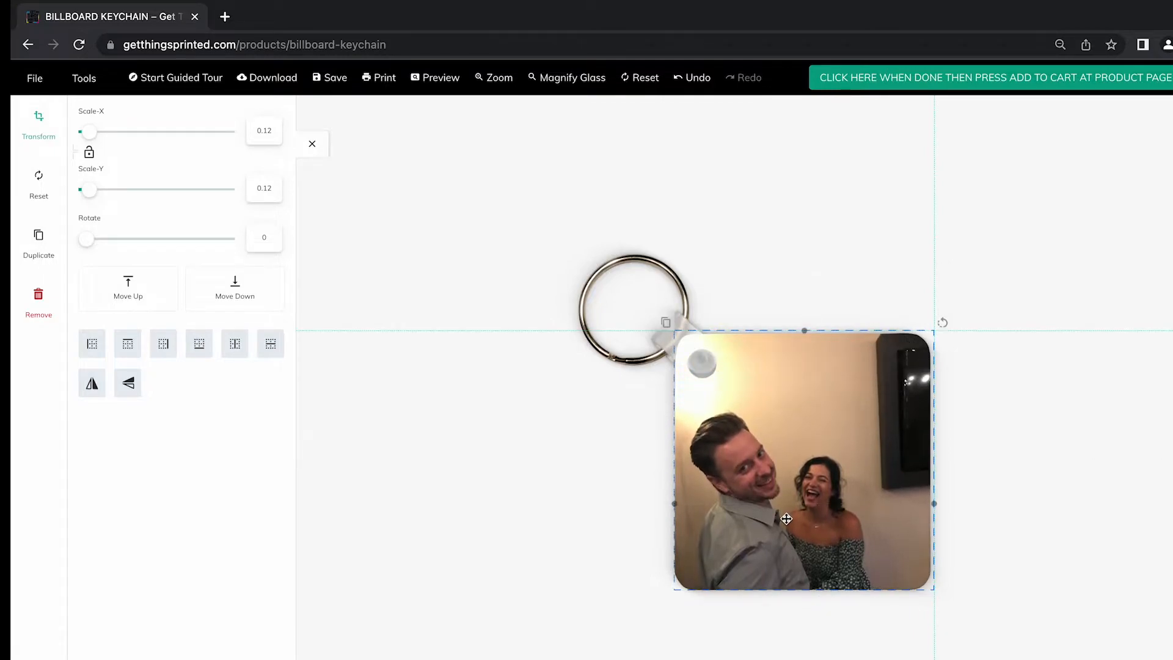
pyautogui.moveTo(735, 399); pyautogui.dragTo(735, 399)
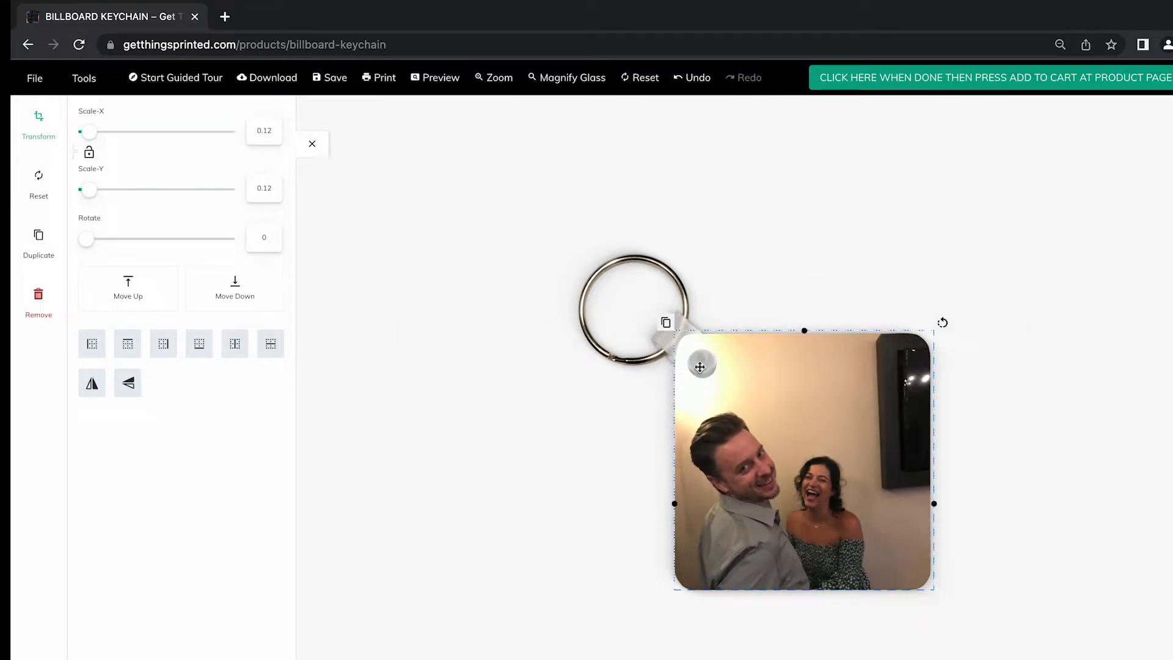
pyautogui.moveTo(807, 511); pyautogui.dragTo(780, 434)
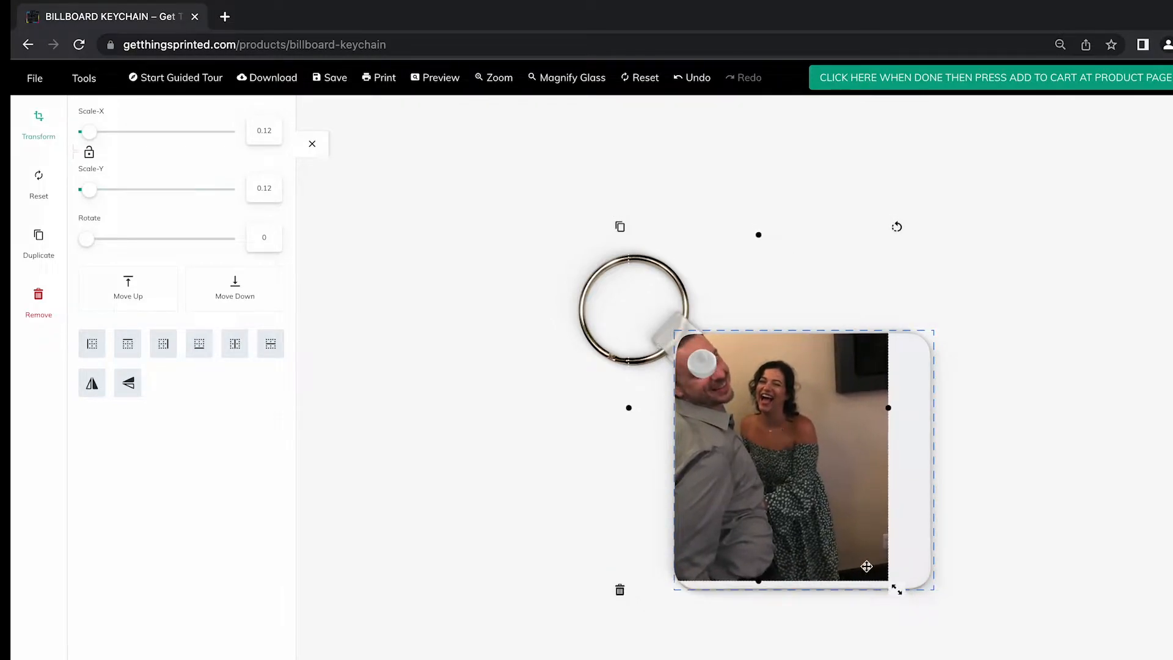
# Try larger and smaller sizes for the photo, ending at a scale of 0.1 with it moved down to the keychain's bottom edge.
pyautogui.moveTo(896, 591); pyautogui.dragTo(971, 629)
pyautogui.moveTo(801, 448); pyautogui.dragTo(824, 468)
pyautogui.moveTo(843, 524); pyautogui.dragTo(801, 386)
pyautogui.moveTo(932, 540); pyautogui.dragTo(894, 530)
pyautogui.moveTo(828, 442); pyautogui.dragTo(864, 503)
pyautogui.moveTo(935, 601); pyautogui.dragTo(914, 575)
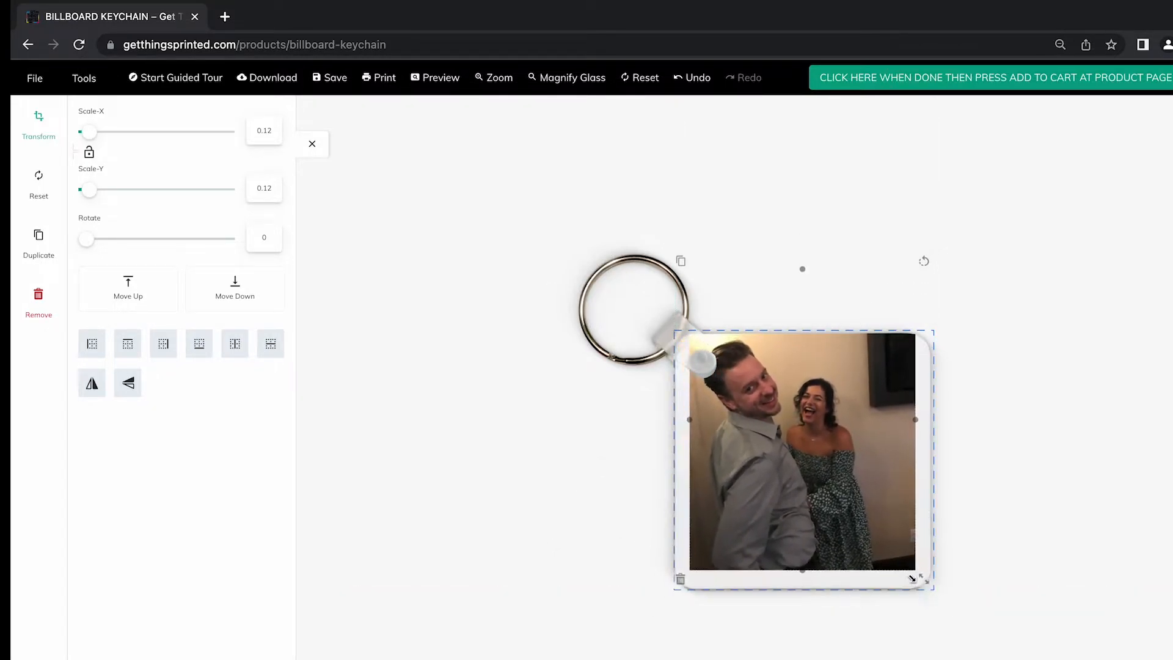
pyautogui.moveTo(828, 456); pyautogui.dragTo(824, 475)
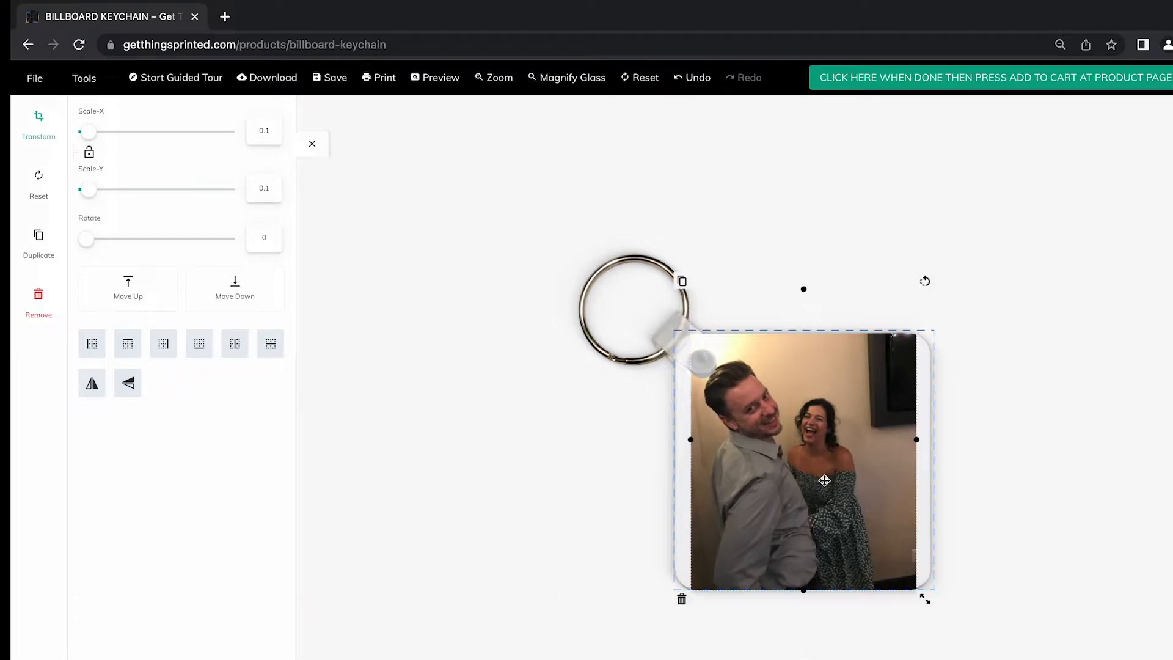
# Enlarge the photo to a scale of 0.14 and reposition it, then shrink it to 0.11 with its left edge on the keychain's left edge.
pyautogui.moveTo(925, 599); pyautogui.dragTo(960, 632)
pyautogui.moveTo(821, 466); pyautogui.dragTo(835, 522)
pyautogui.moveTo(844, 452); pyautogui.dragTo(853, 477)
pyautogui.moveTo(794, 509); pyautogui.dragTo(794, 486)
pyautogui.moveTo(845, 549); pyautogui.dragTo(847, 484)
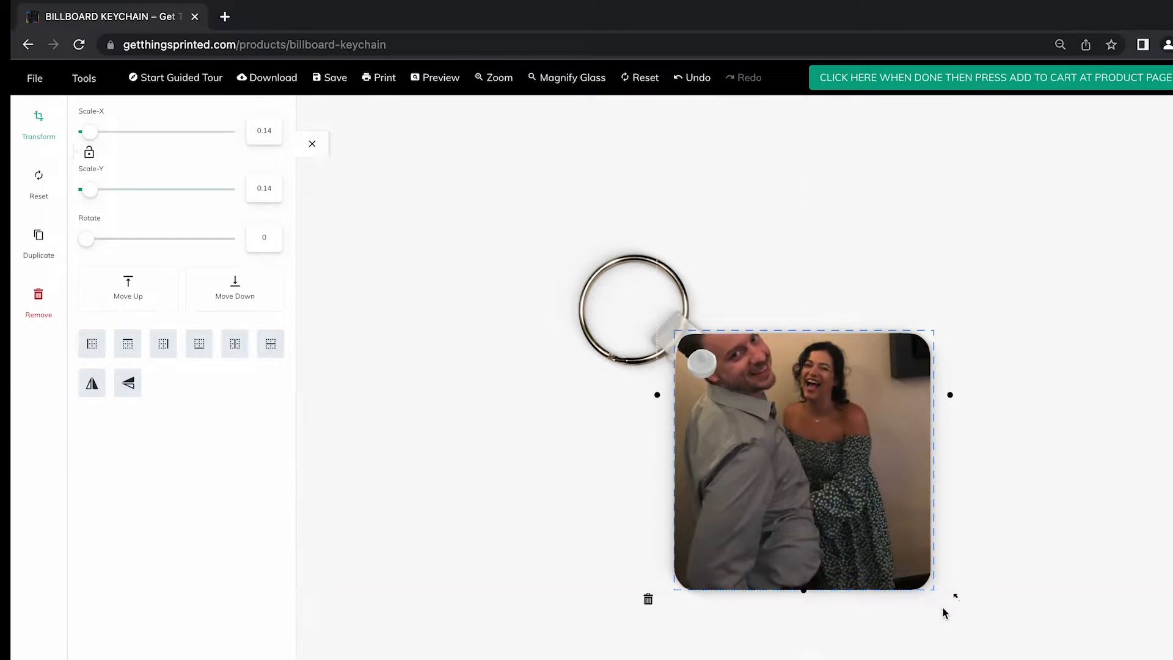
pyautogui.moveTo(958, 601); pyautogui.dragTo(935, 569)
pyautogui.moveTo(849, 397); pyautogui.dragTo(851, 449)
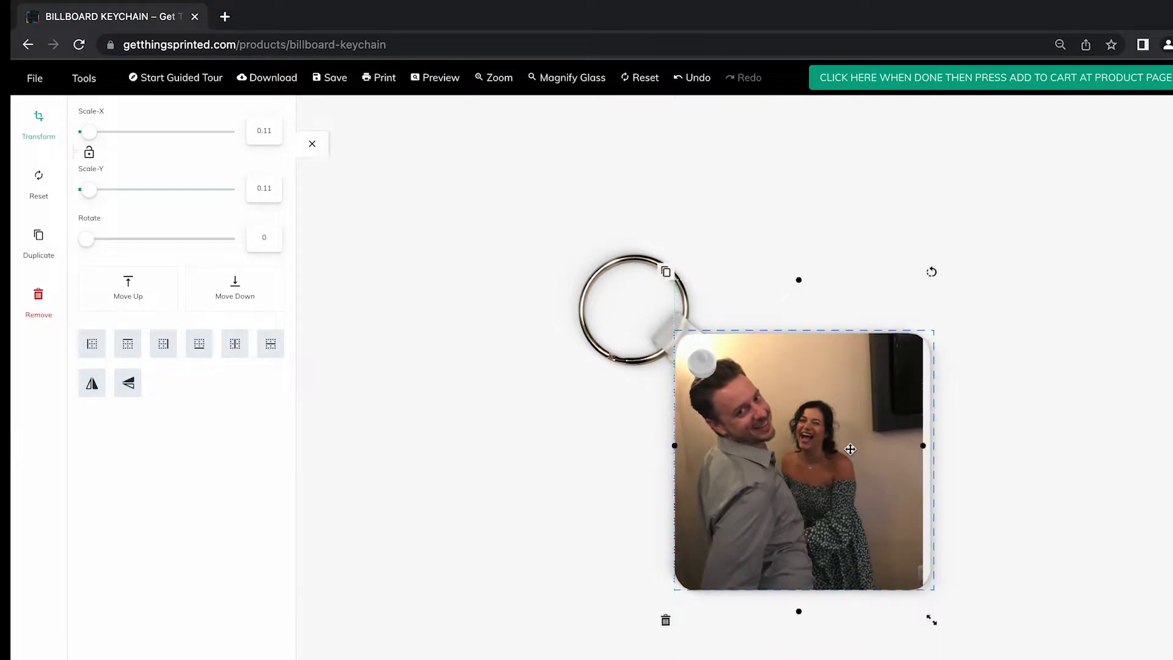
# Flip the photo horizontally and enlarge it to a scale of 0.14 so it fills the keychain.
pyautogui.click(93, 382)
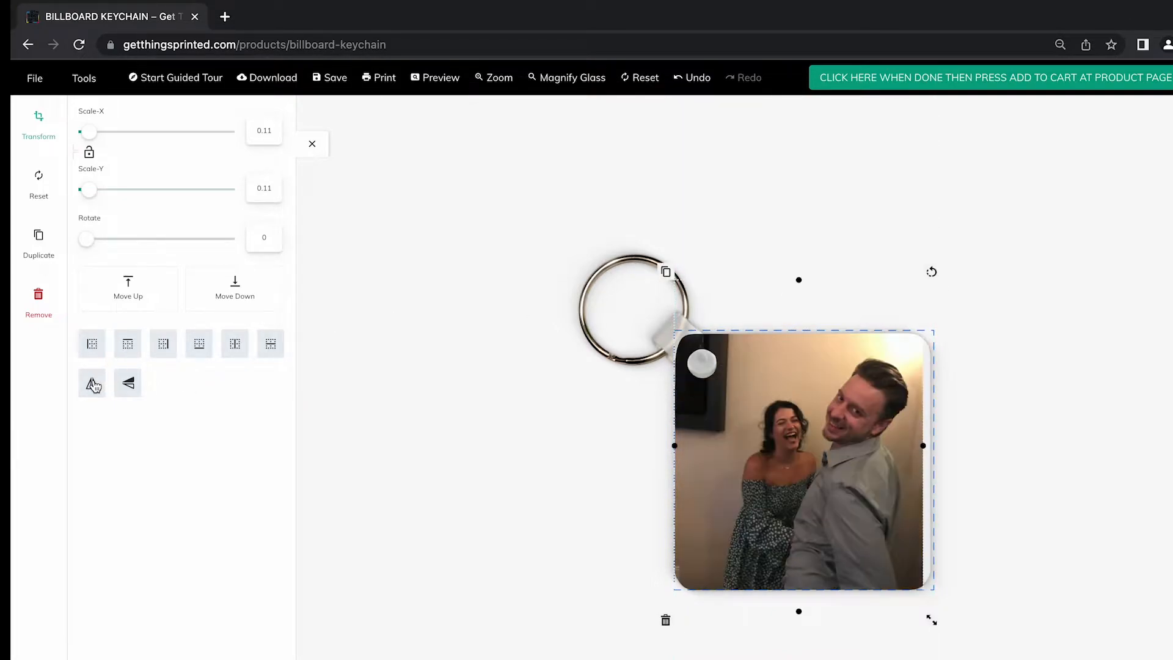
pyautogui.moveTo(932, 621); pyautogui.dragTo(951, 647)
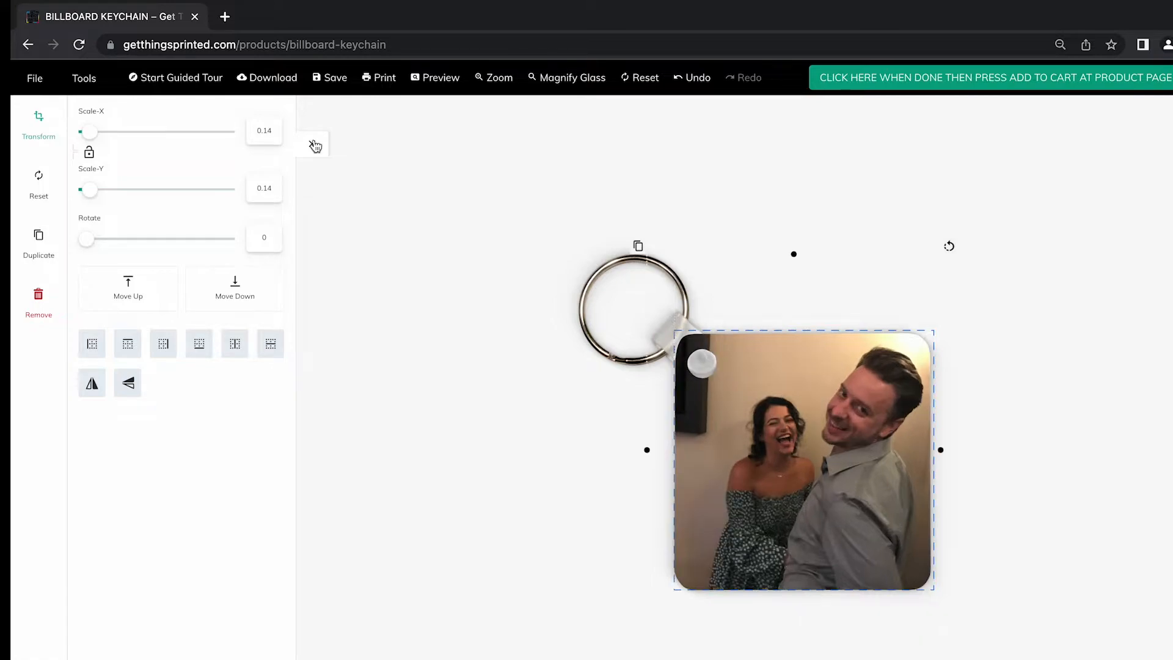
pyautogui.click(313, 144)
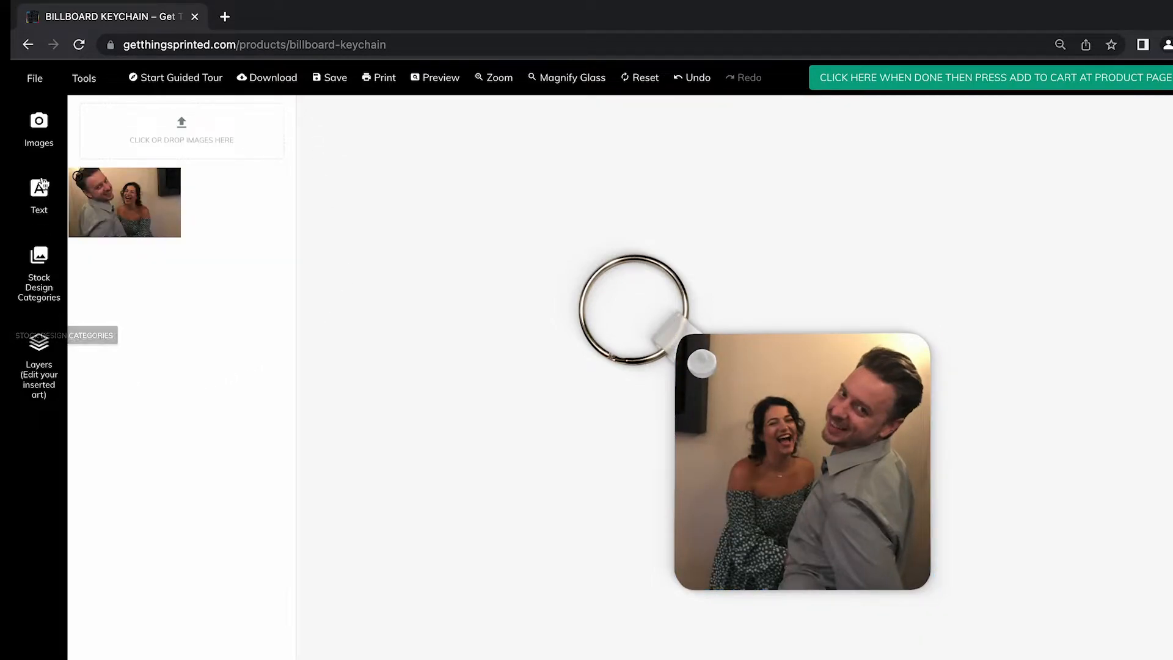
# Lock the IMG_2269.jpeg layer so the photo cannot be moved.
pyautogui.click(35, 368)
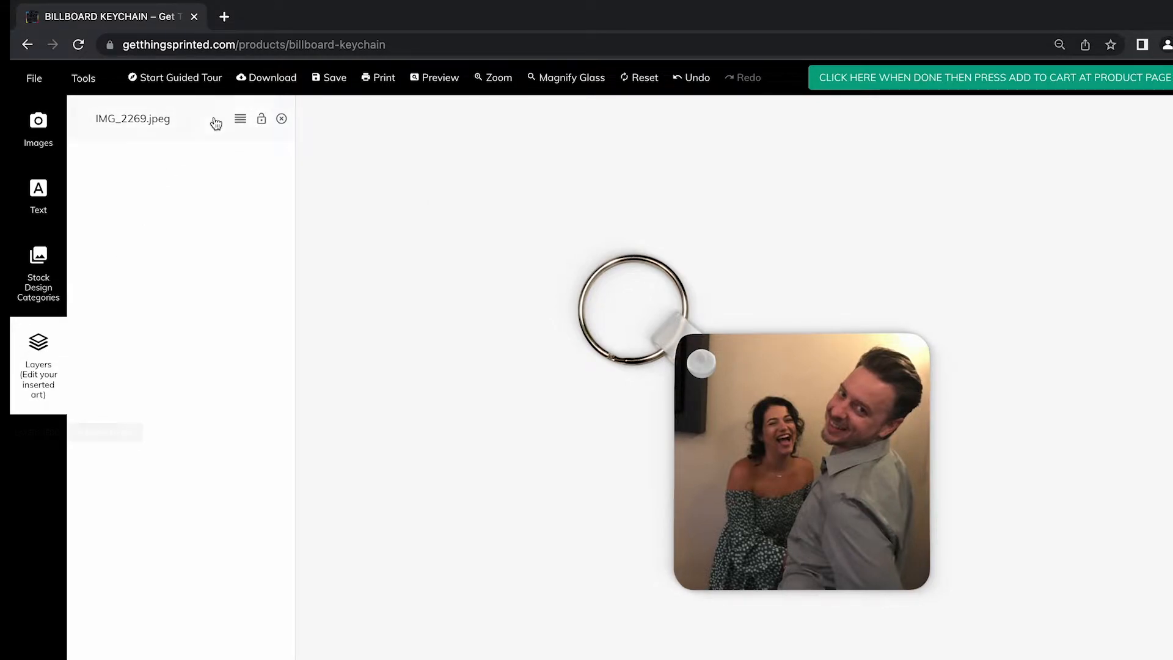
pyautogui.click(261, 119)
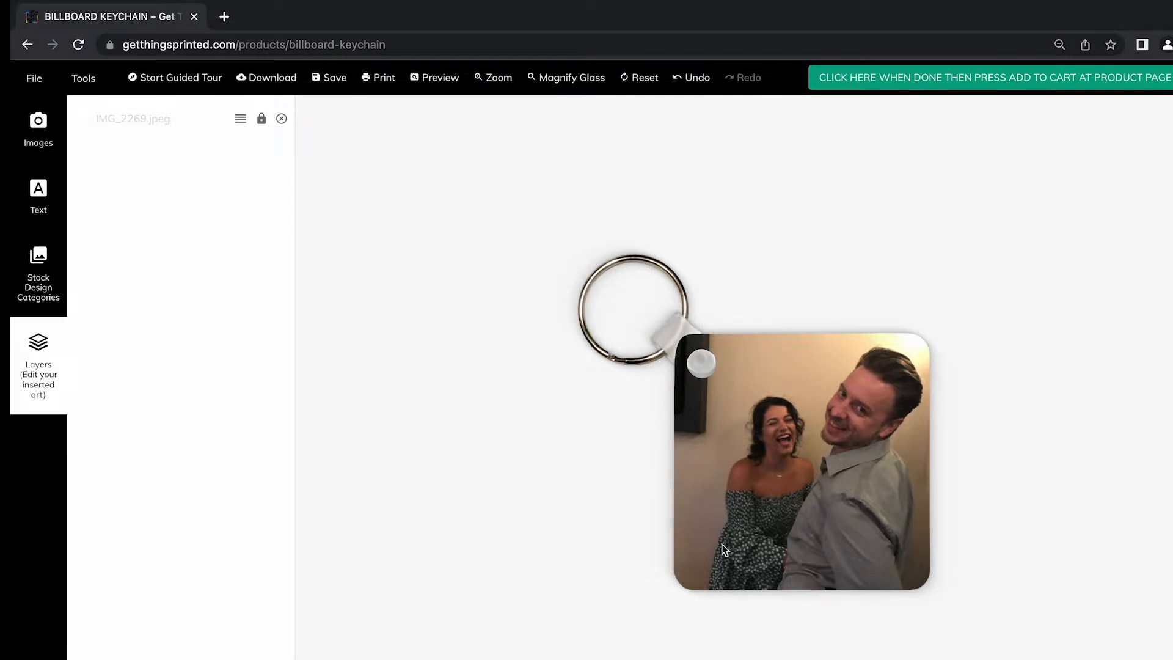
# Insert the text "Love" on the keychain.
pyautogui.click(46, 192)
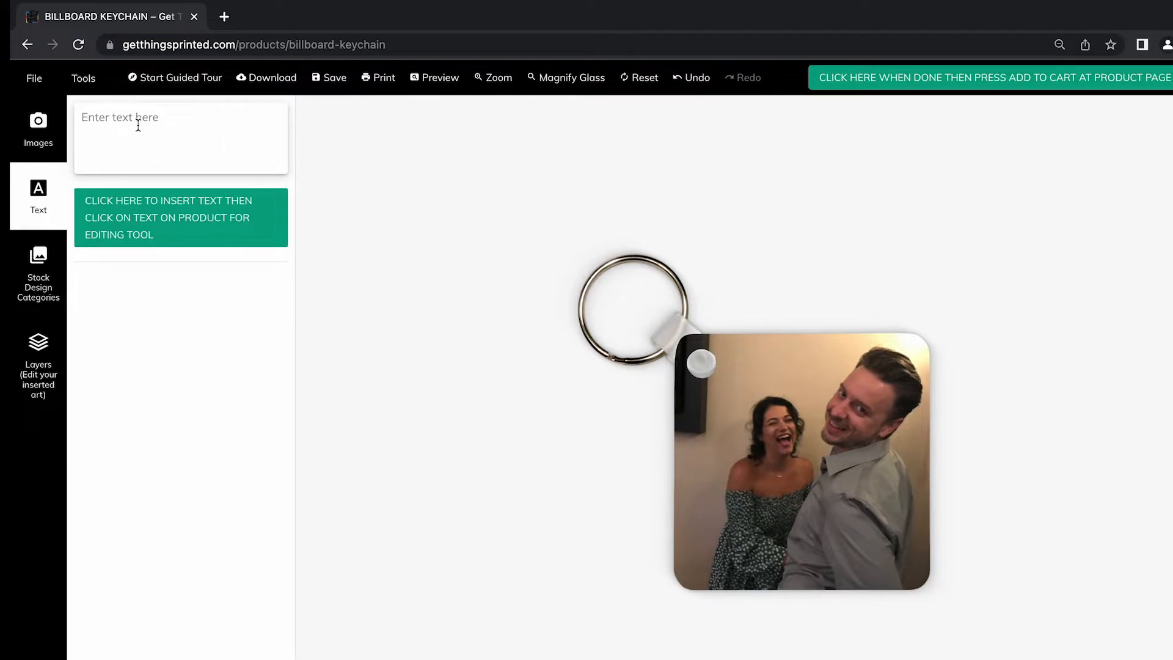
pyautogui.write('Love')
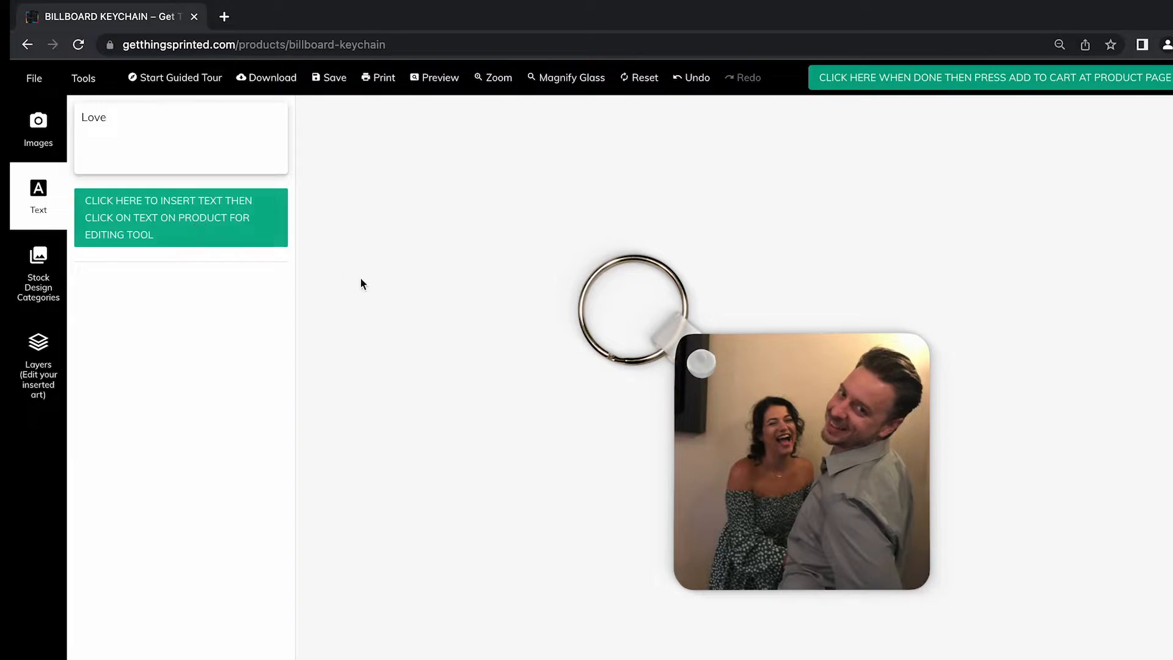
pyautogui.click(198, 233)
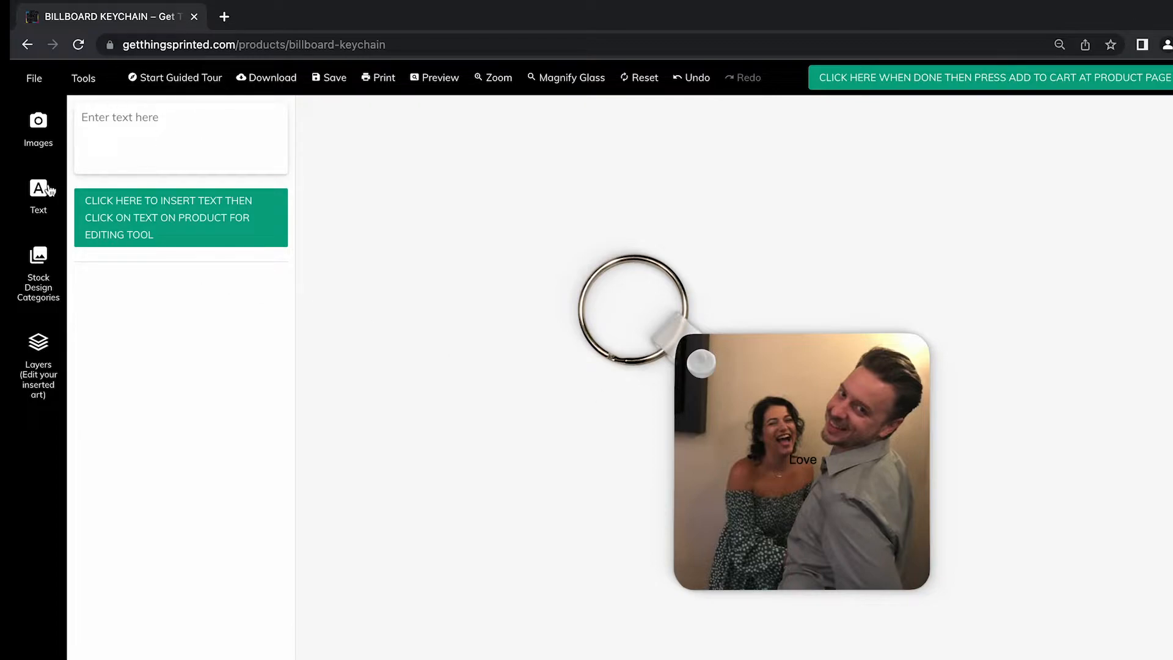
# Insert a second text "test", move it above "Love" and delete it.
pyautogui.click(136, 136)
pyautogui.write('test')
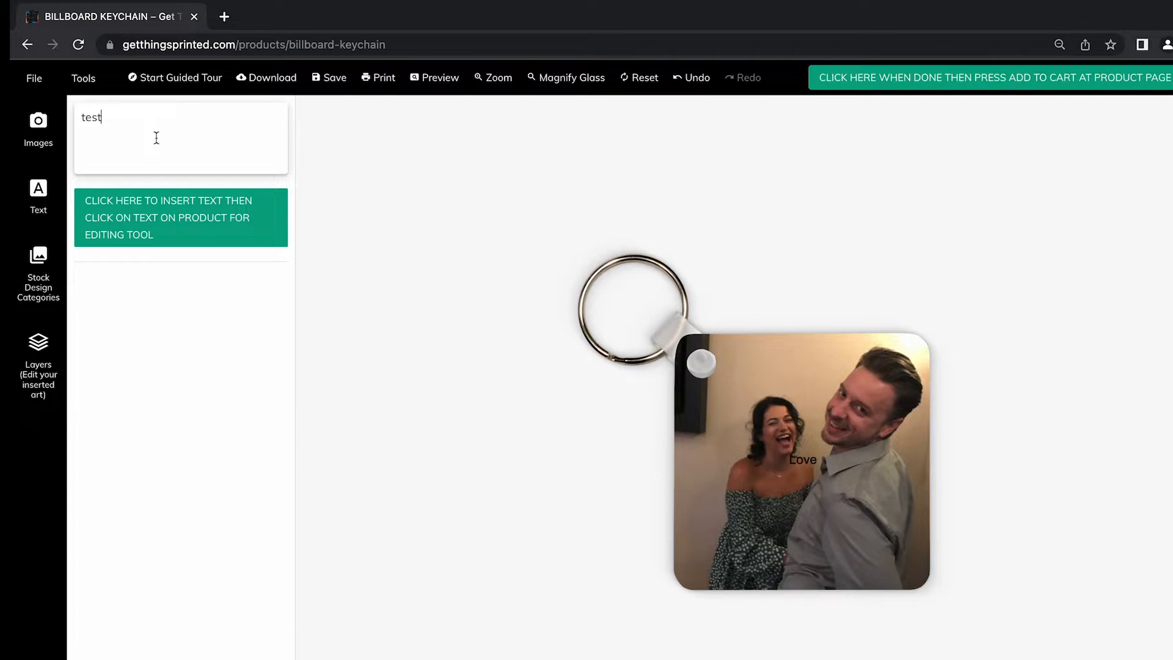
pyautogui.click(165, 237)
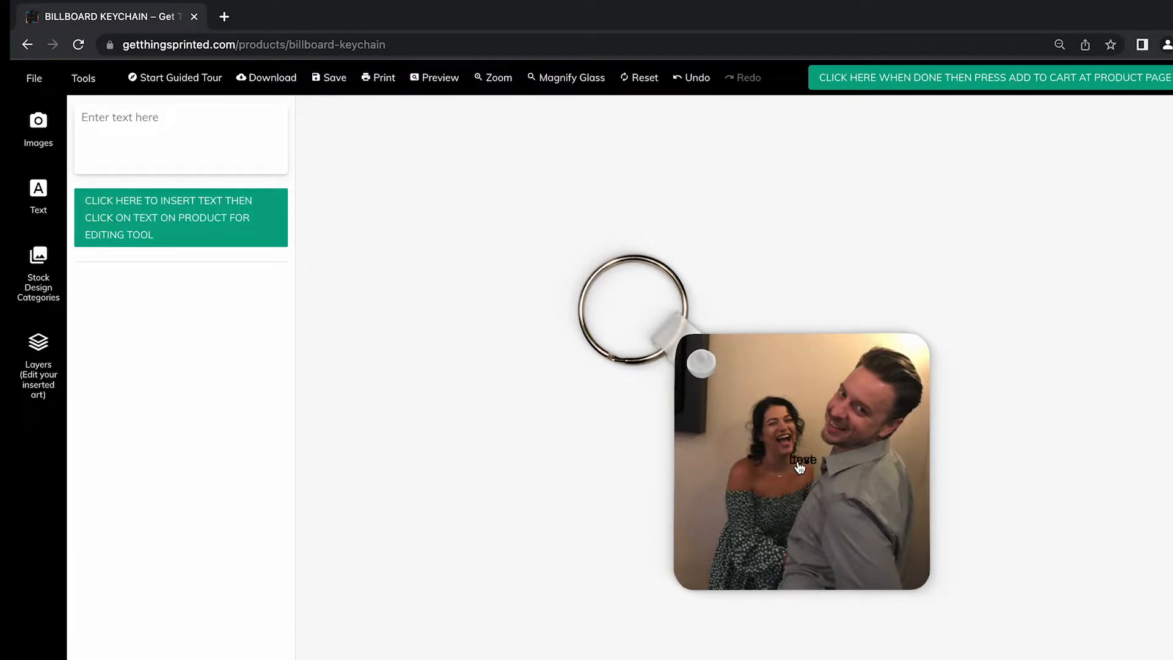
pyautogui.moveTo(800, 468); pyautogui.dragTo(781, 385)
pyautogui.click(758, 407)
# Enlarge the "Love" text to a font size of about 42 and place it above the woman's head.
pyautogui.click(812, 463)
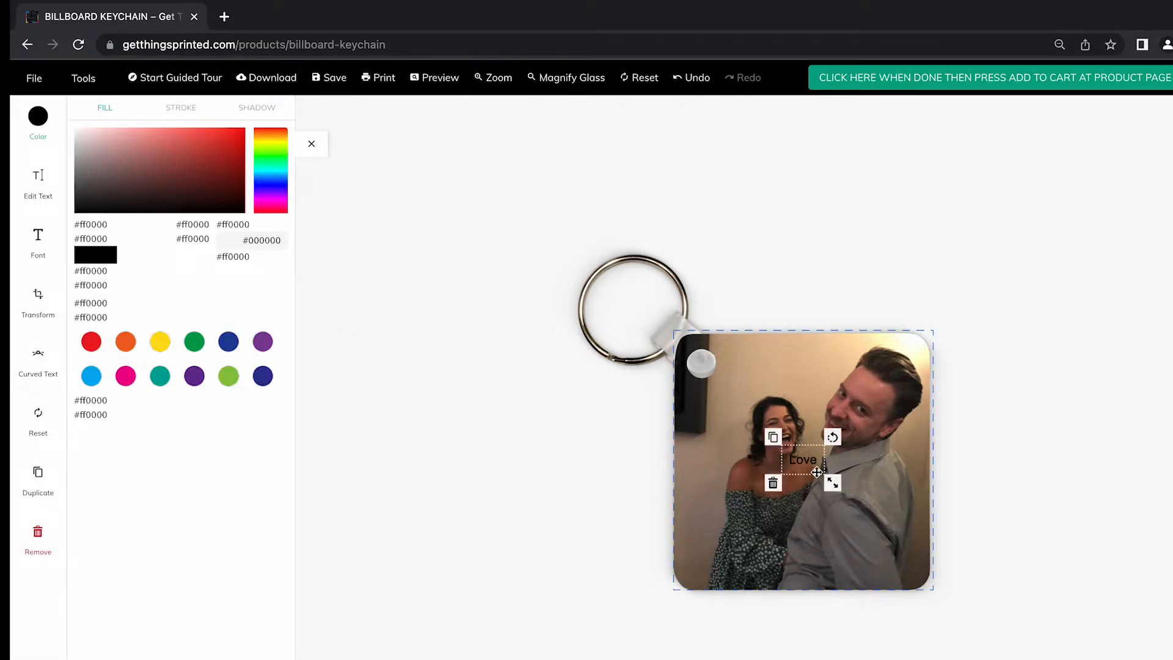
pyautogui.moveTo(832, 483); pyautogui.dragTo(624, 440)
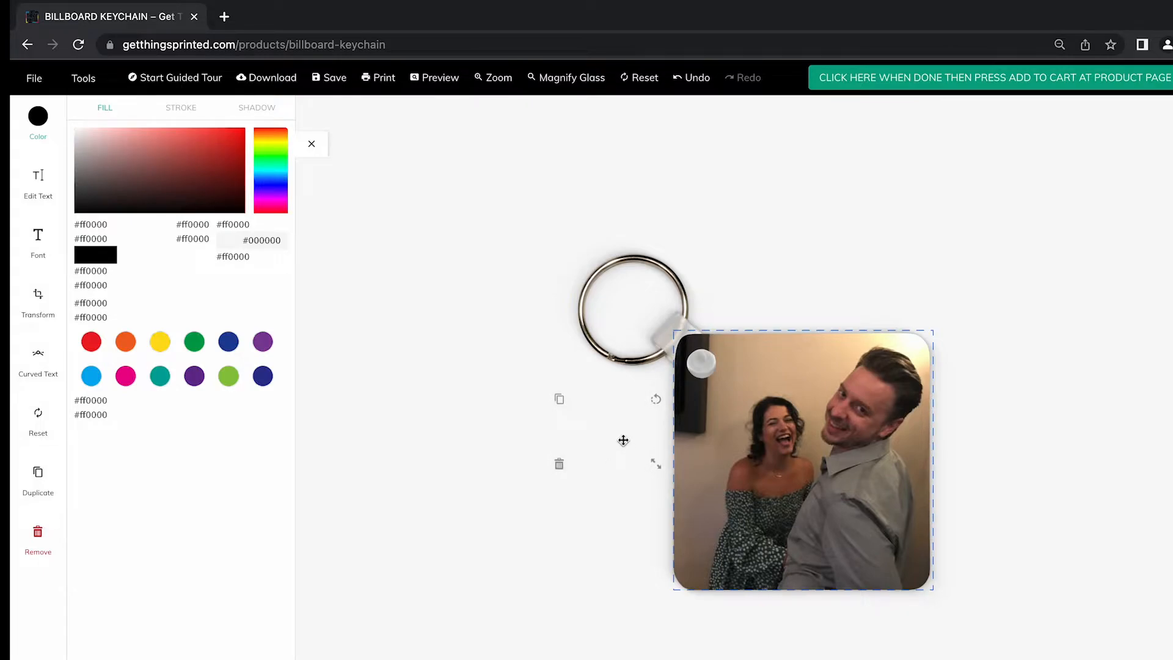
pyautogui.moveTo(623, 440); pyautogui.dragTo(801, 379)
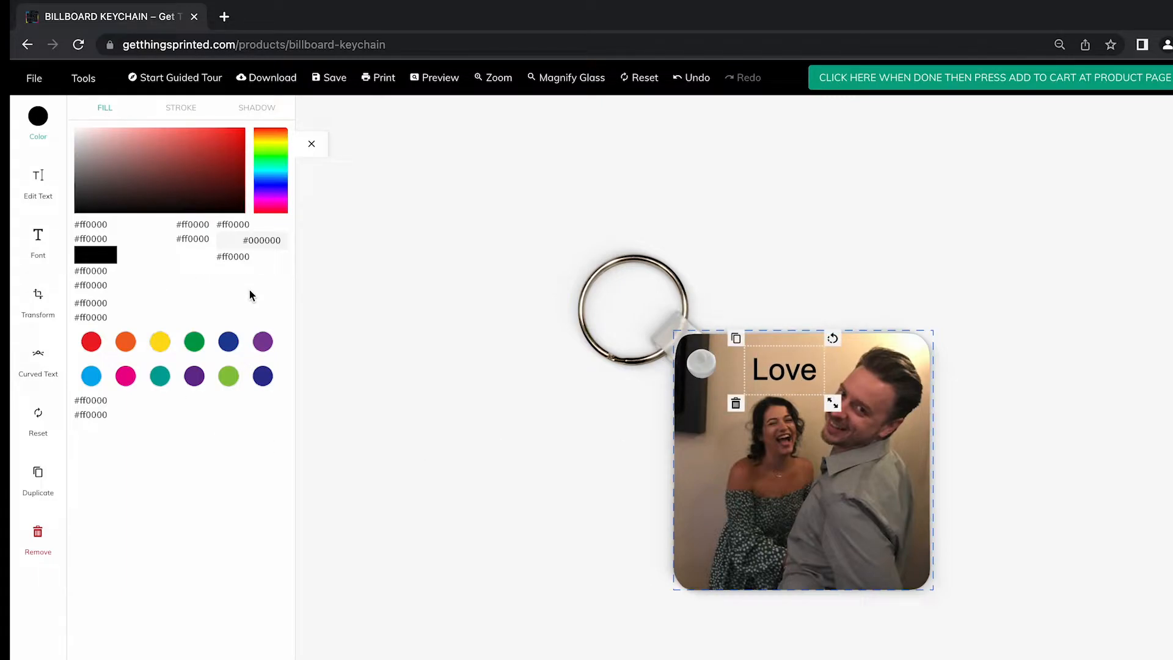
# Try every font from Abril Fatface to Yellowtail on the "Love" text, ending with Pacifico.
pyautogui.click(42, 236)
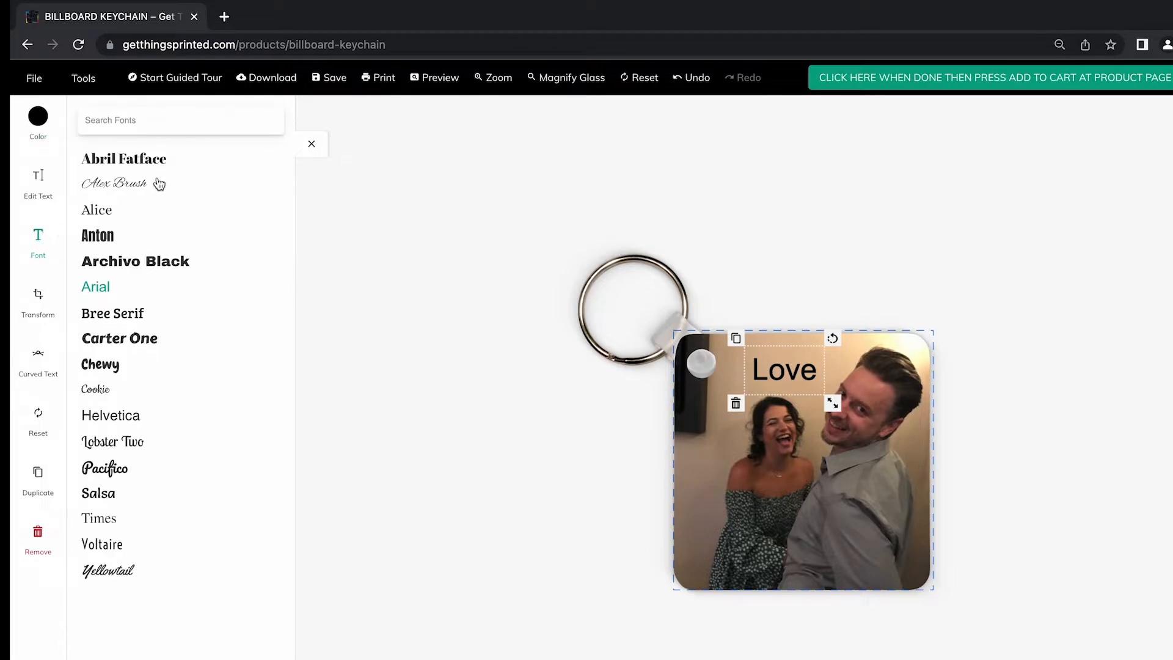
pyautogui.click(36, 194)
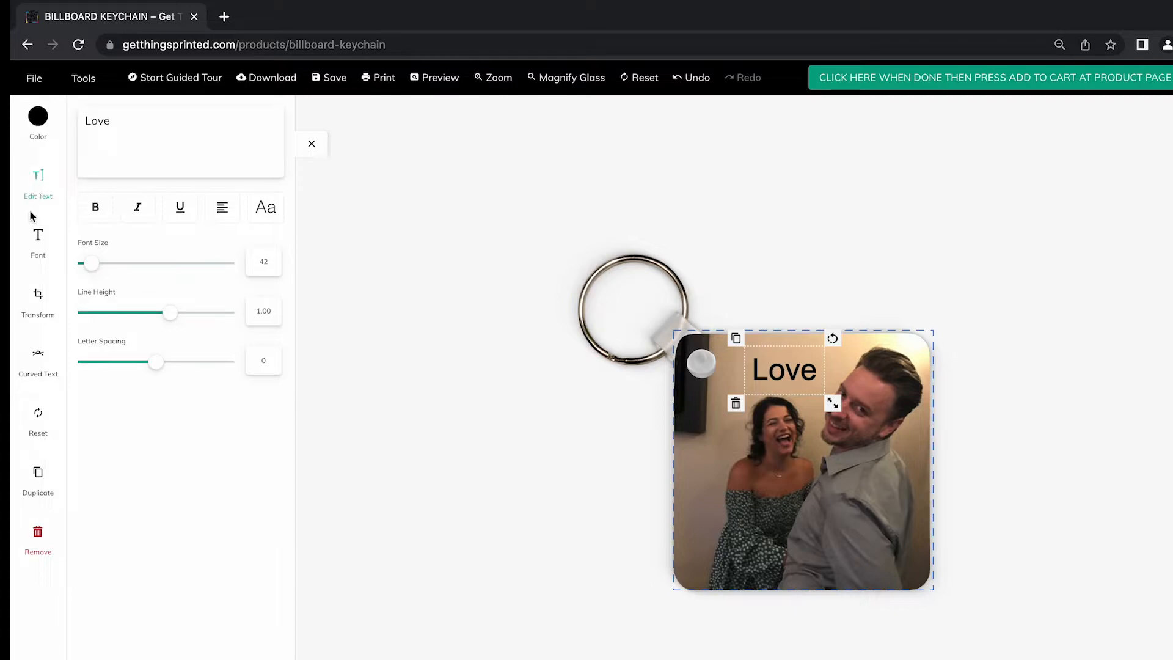
pyautogui.click(36, 242)
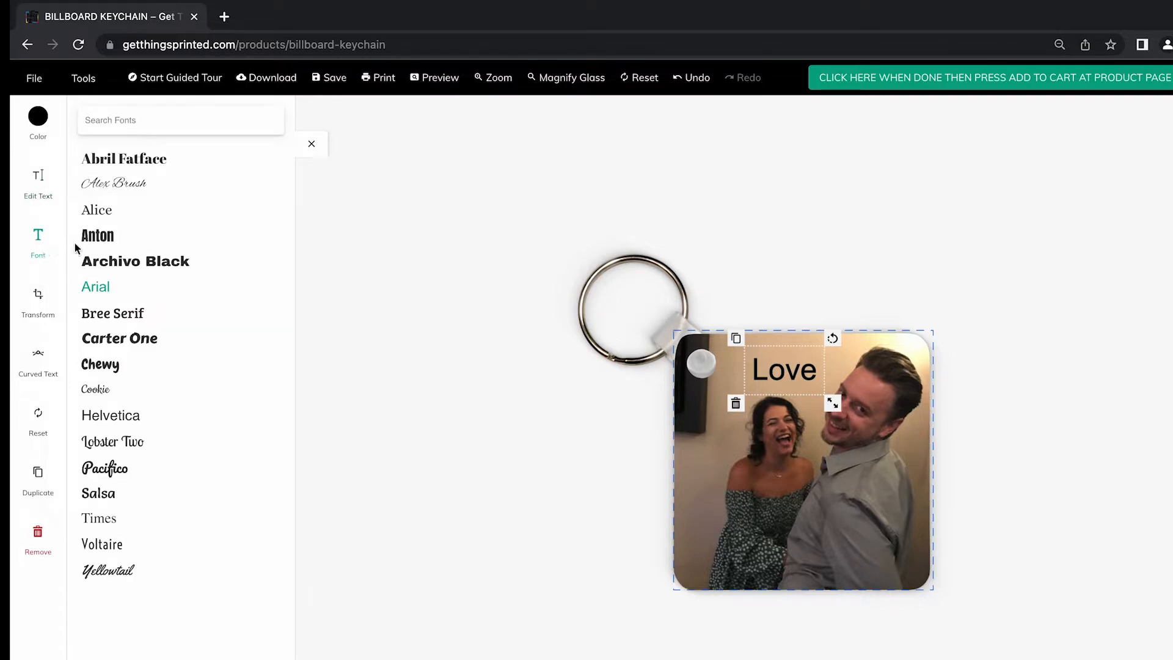
pyautogui.click(123, 162)
pyautogui.click(121, 186)
pyautogui.click(114, 217)
pyautogui.click(108, 236)
pyautogui.click(104, 267)
pyautogui.click(98, 287)
pyautogui.click(101, 313)
pyautogui.click(100, 338)
pyautogui.click(97, 365)
pyautogui.click(96, 392)
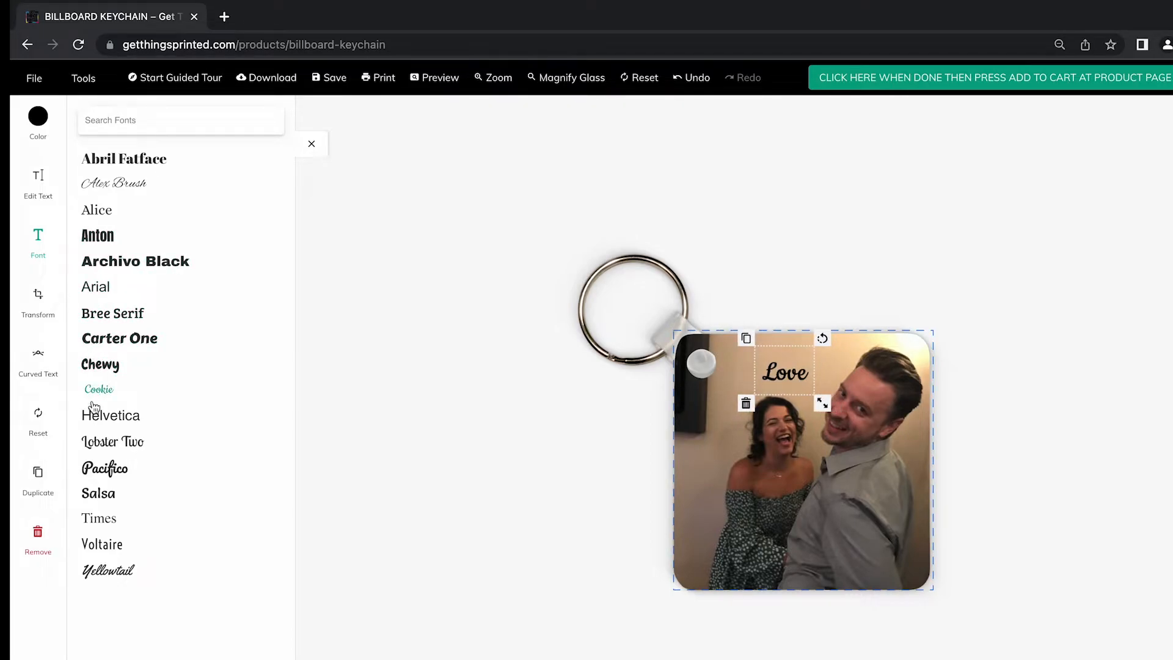
pyautogui.click(94, 413)
pyautogui.click(93, 445)
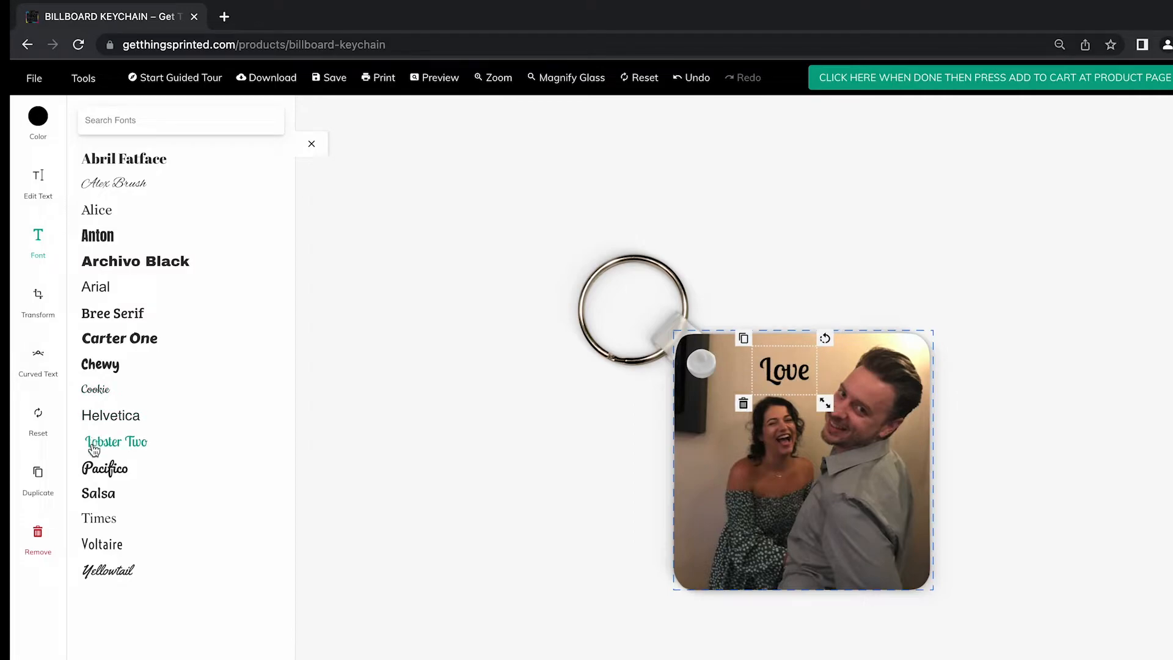
pyautogui.click(95, 468)
pyautogui.click(92, 491)
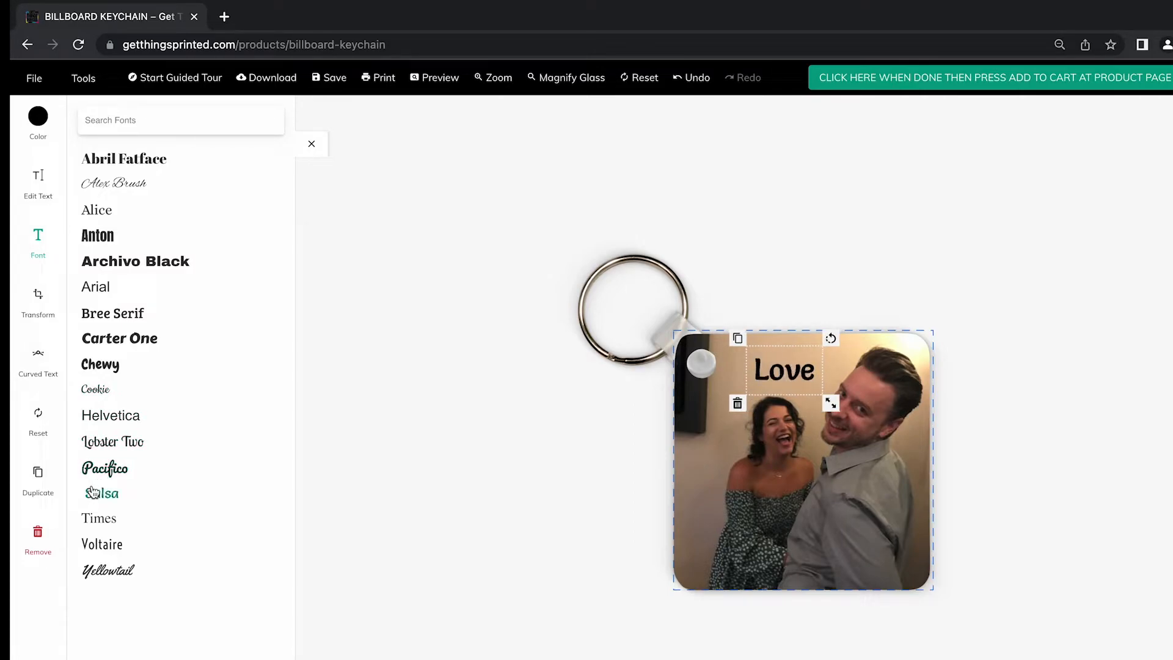
pyautogui.click(90, 475)
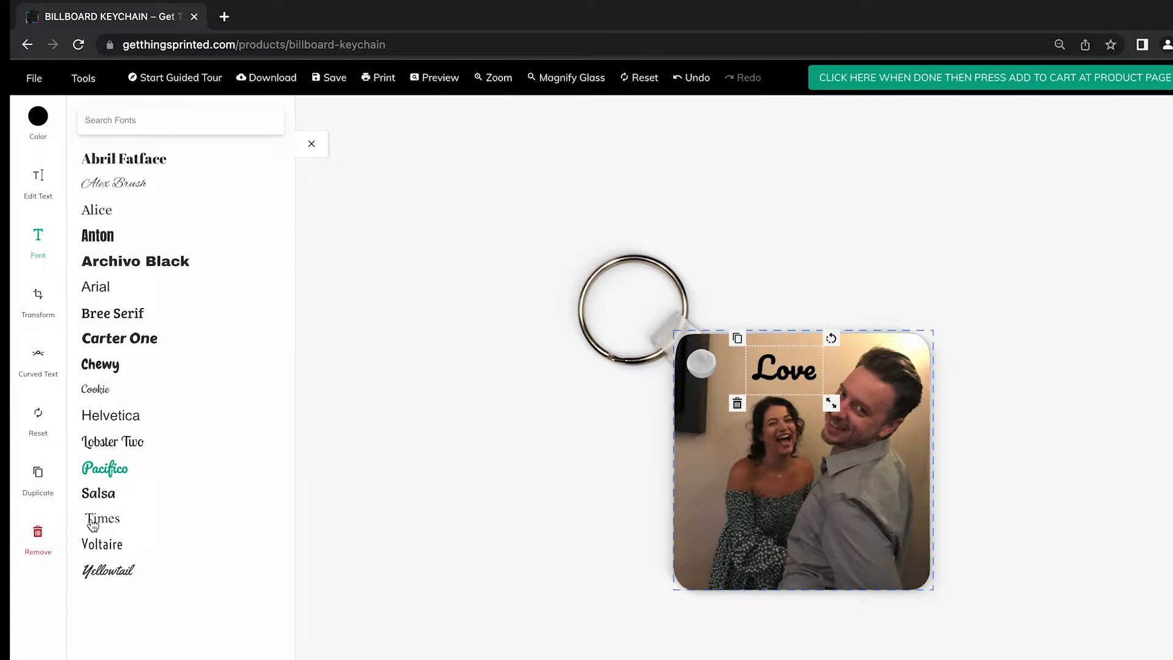
pyautogui.click(93, 520)
pyautogui.click(93, 546)
pyautogui.click(92, 570)
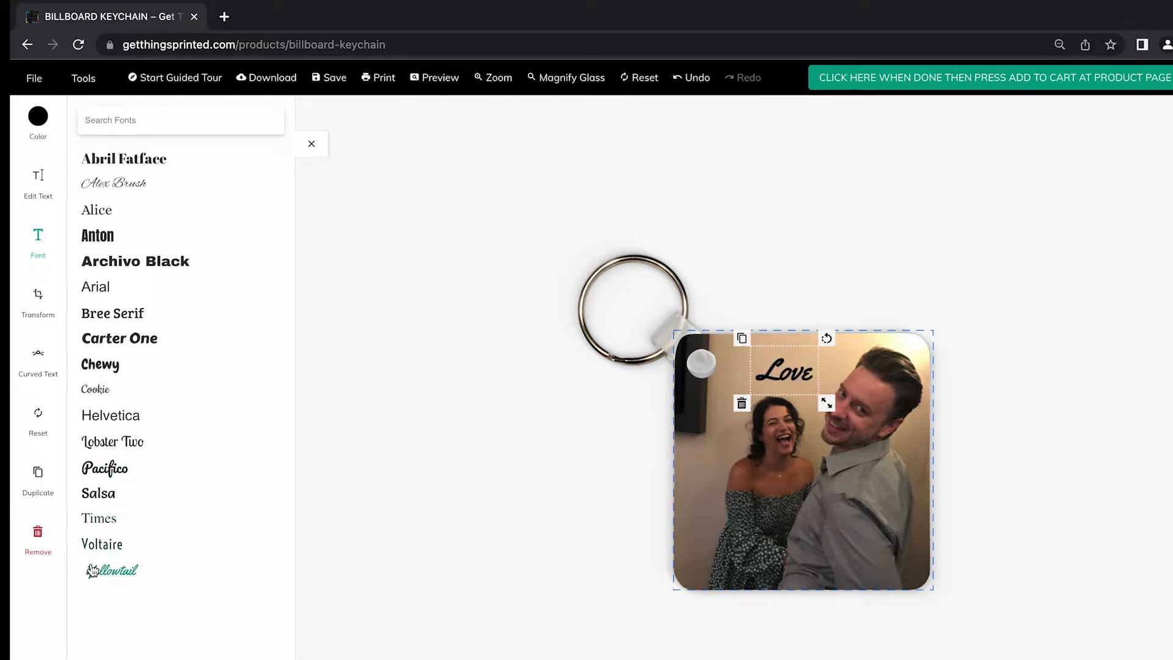
pyautogui.click(94, 470)
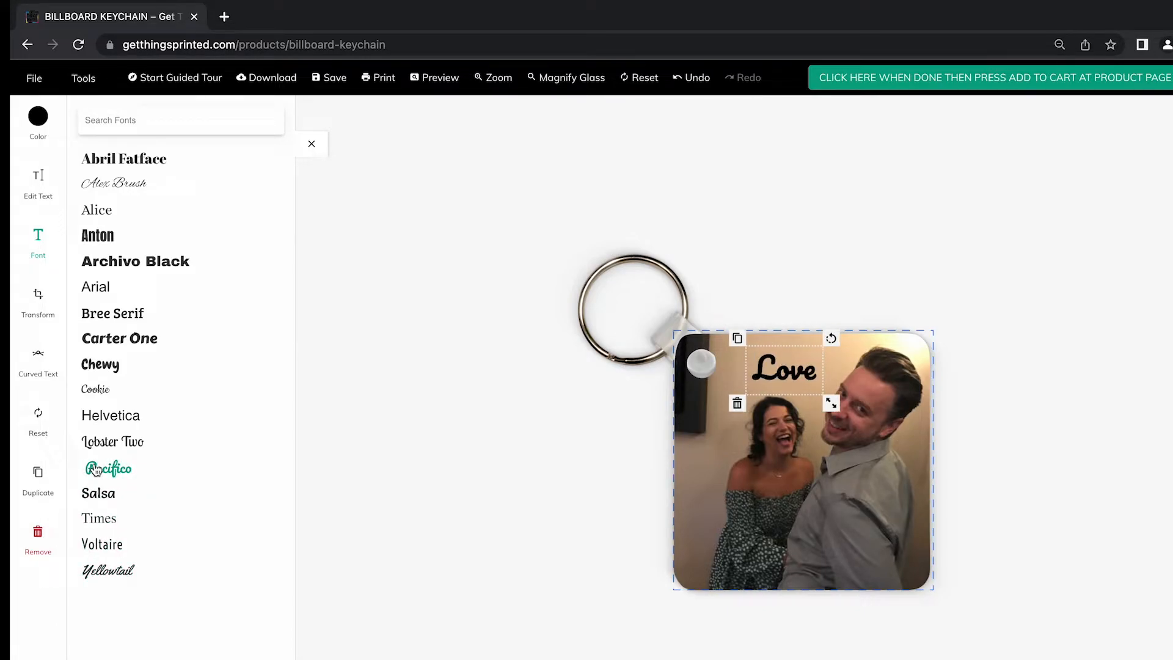
# Compare Helvetica, Chewy, Carter One, Bree Serif and Cookie on the "Love" text, and set its font to Alex Brush.
pyautogui.click(95, 424)
pyautogui.click(95, 367)
pyautogui.click(98, 343)
pyautogui.click(96, 314)
pyautogui.click(99, 391)
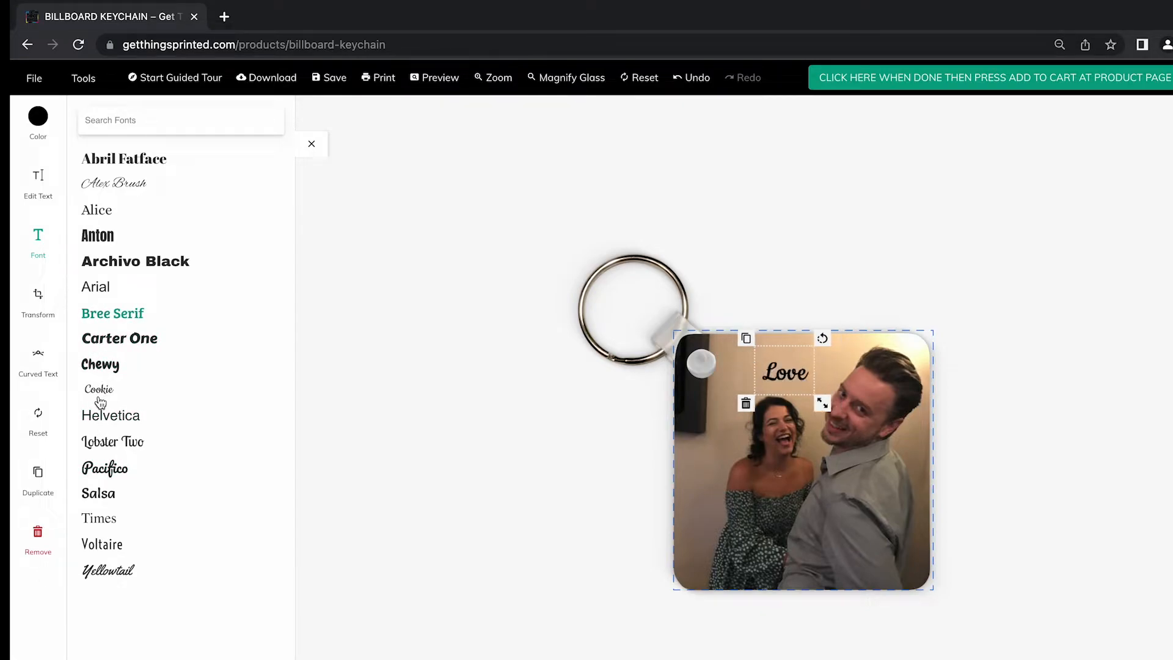
pyautogui.click(111, 189)
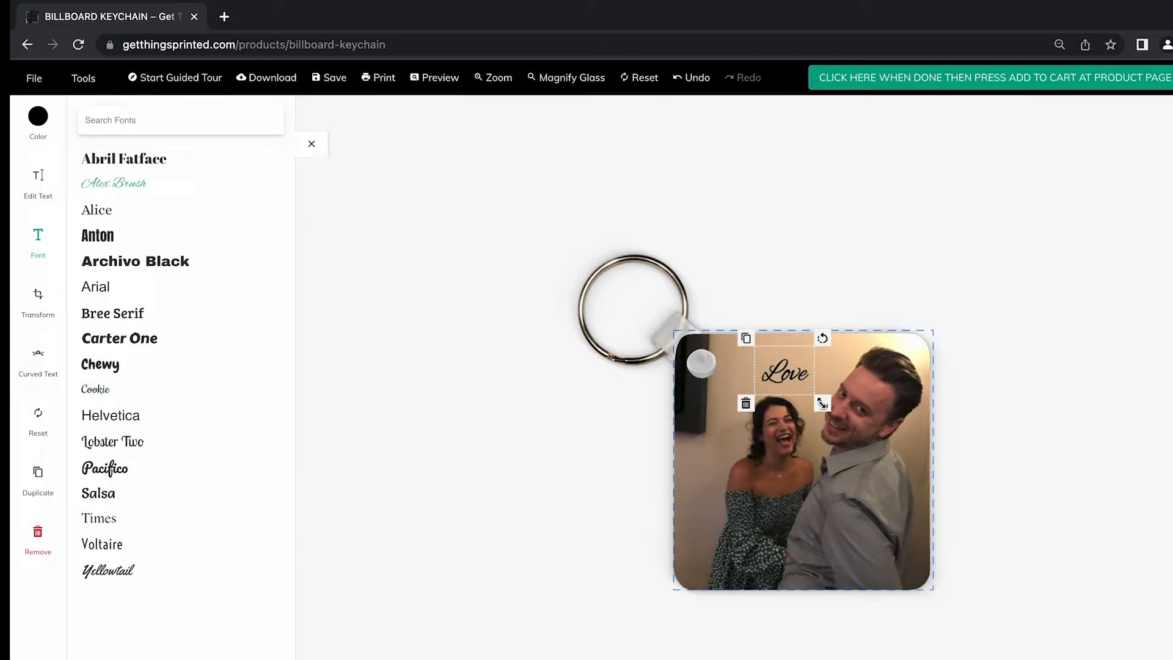
# Enlarge the "Love" text slightly, tilt it counterclockwise and move it towards the keychain's upper-left corner.
pyautogui.moveTo(822, 404); pyautogui.dragTo(835, 413)
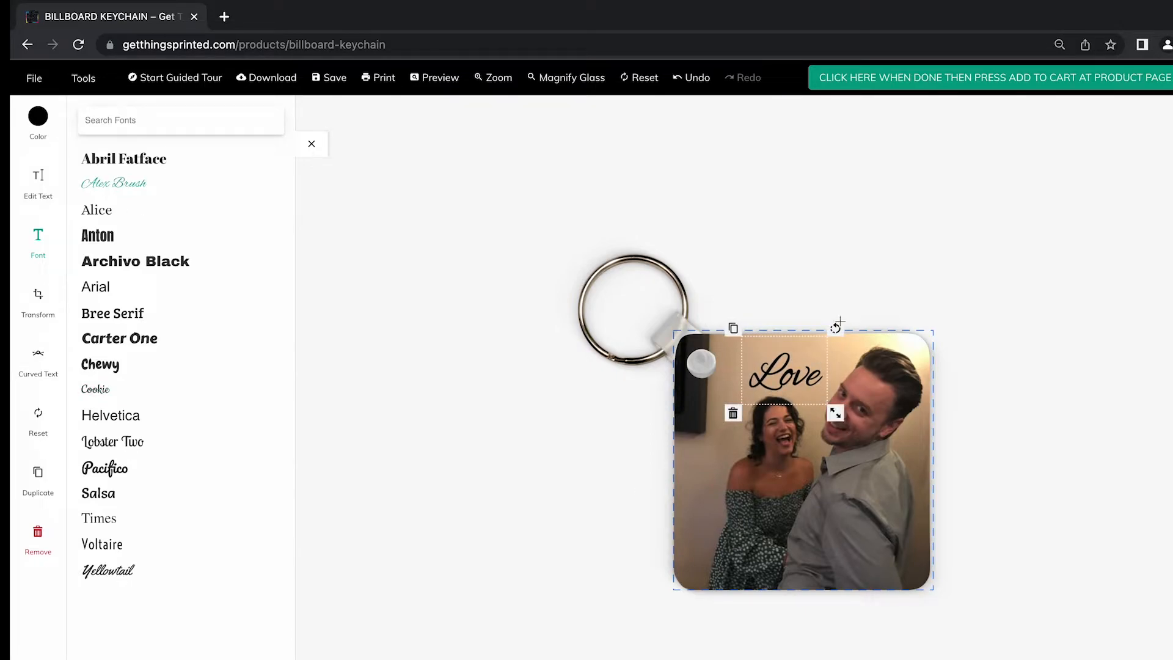
pyautogui.moveTo(835, 328); pyautogui.dragTo(822, 318)
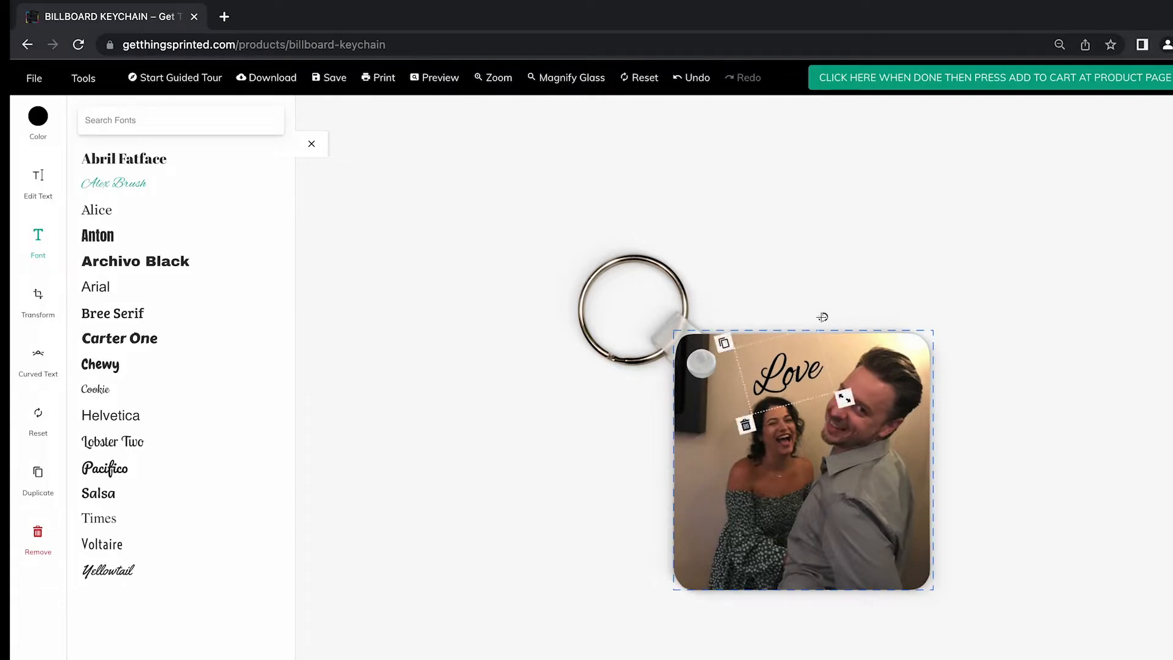
pyautogui.moveTo(798, 383); pyautogui.dragTo(771, 378)
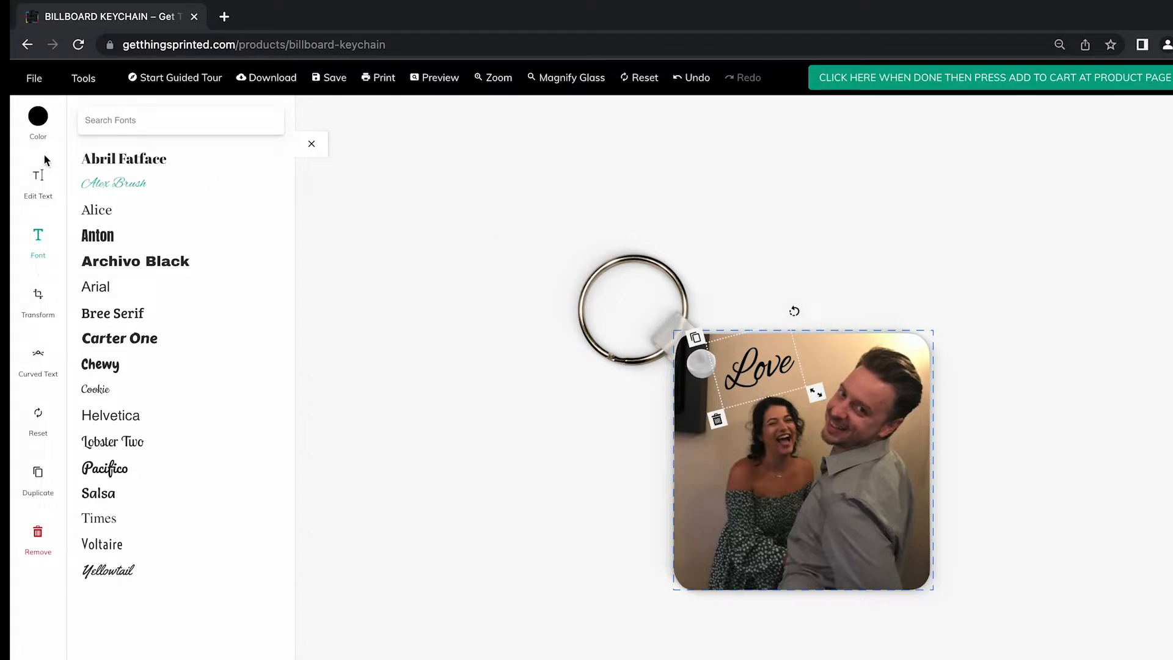
# Undo the tilt and move of the "Love" text, keeping it enlarged and level above the woman's head.
pyautogui.click(35, 181)
pyautogui.hotkey('ctrl', 'z')
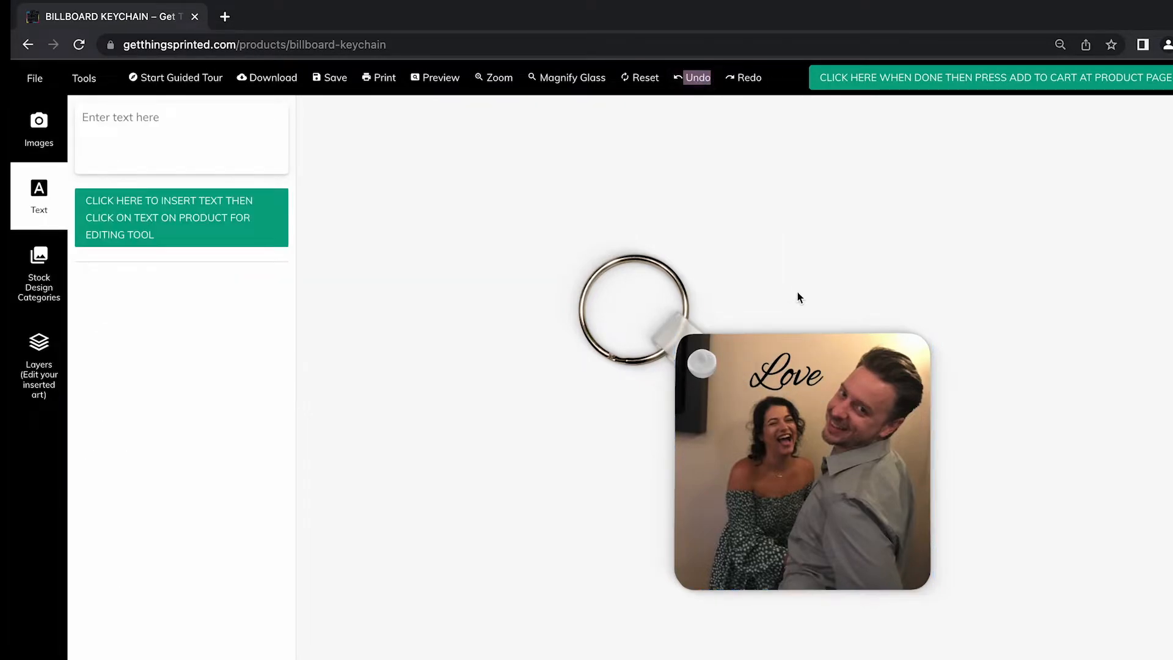
pyautogui.click(788, 367)
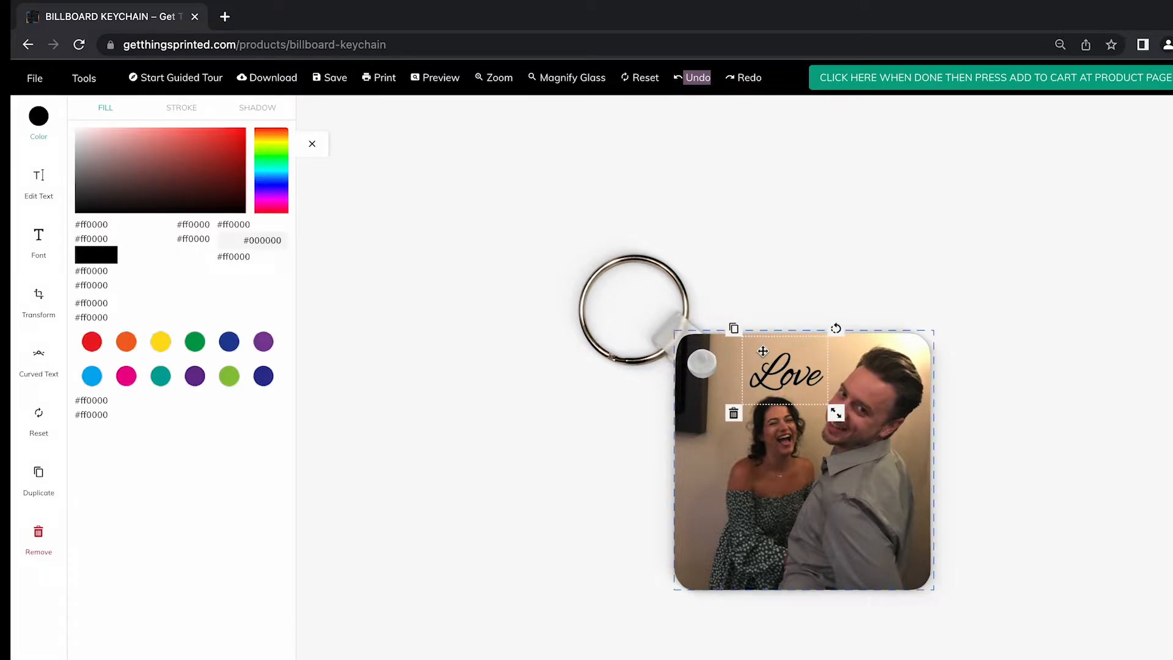
pyautogui.click(695, 88)
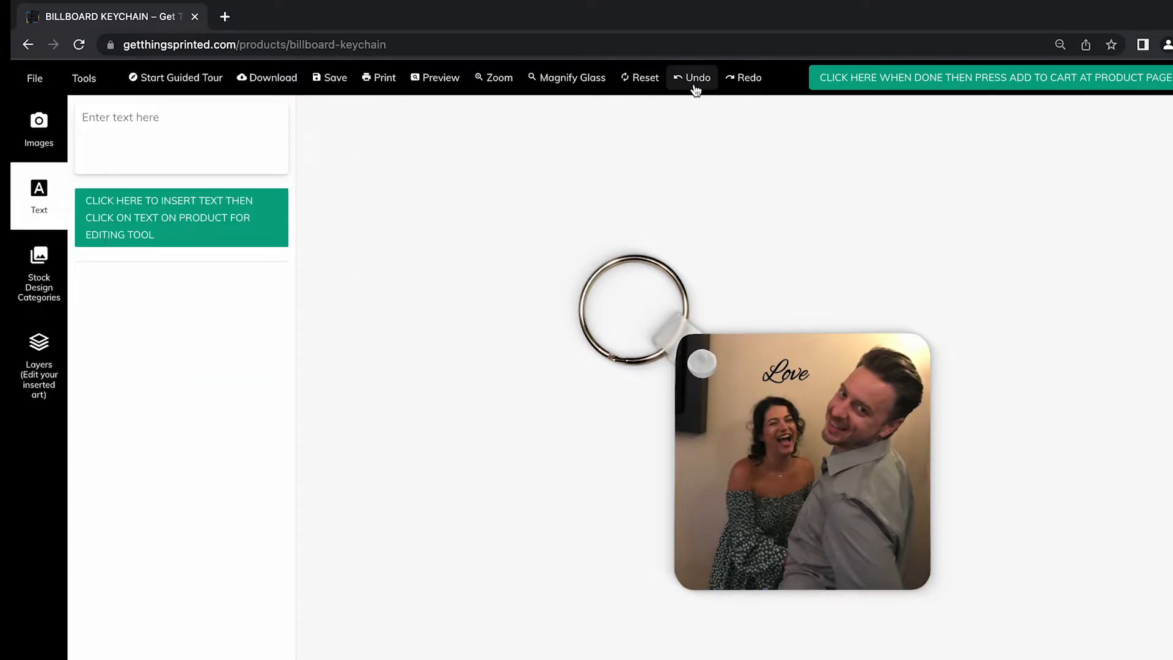
pyautogui.click(746, 80)
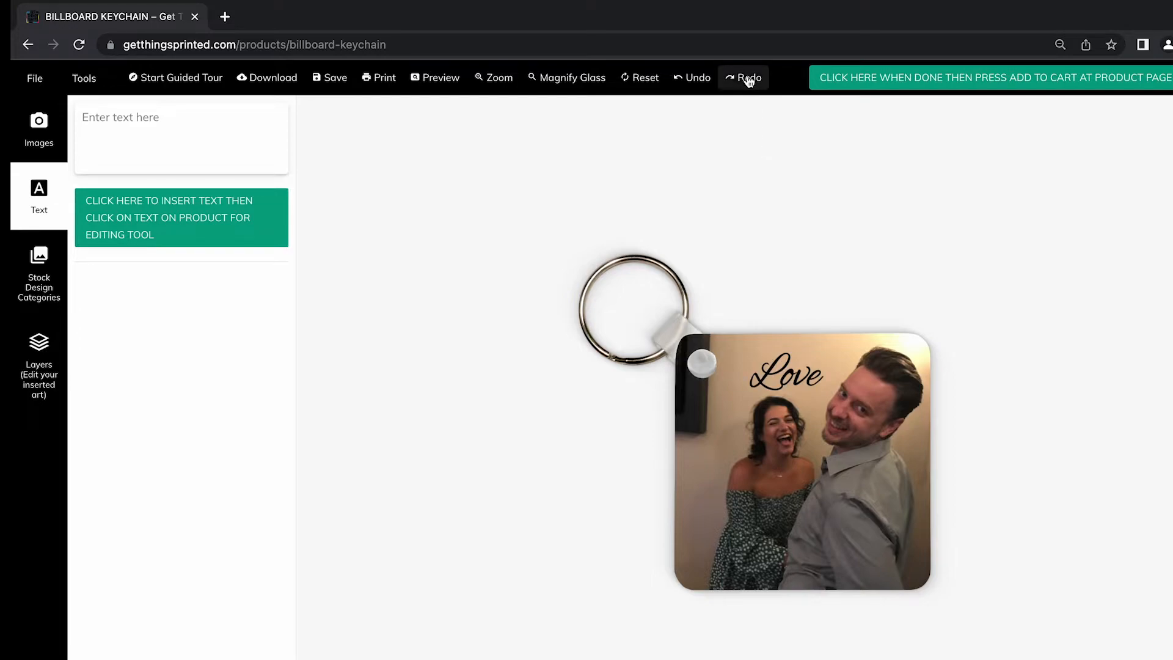
# Italicize the "Love" text and set its font size to 39, line height to 0.8 and letter spacing to 1.
pyautogui.click(775, 378)
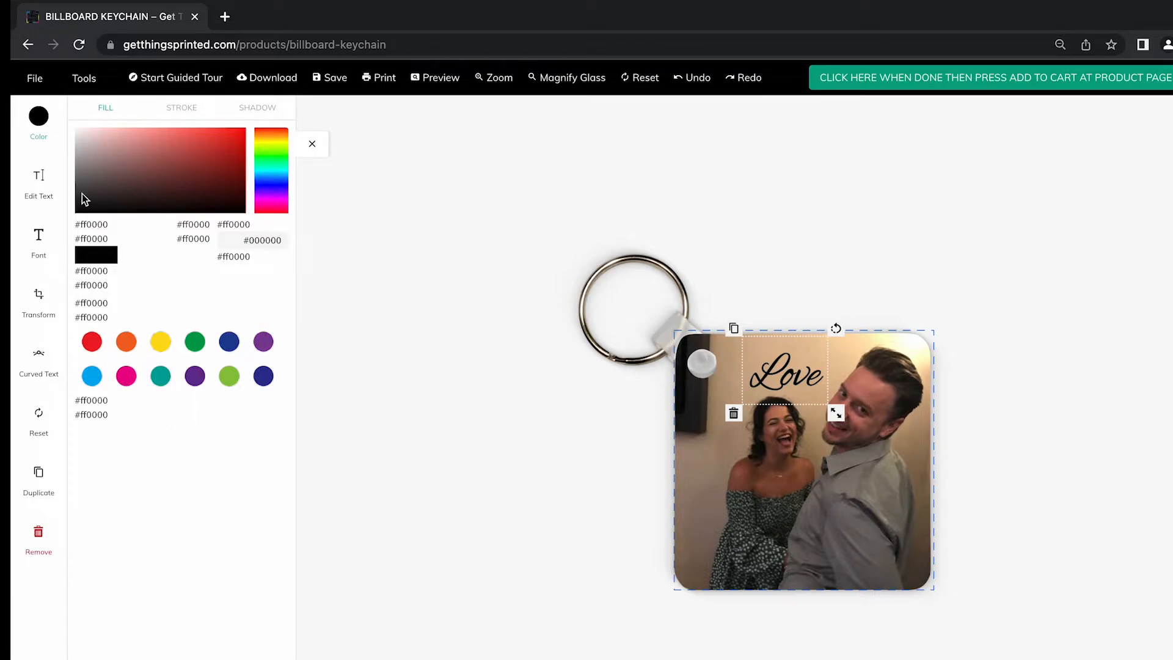
pyautogui.click(36, 251)
pyautogui.click(41, 191)
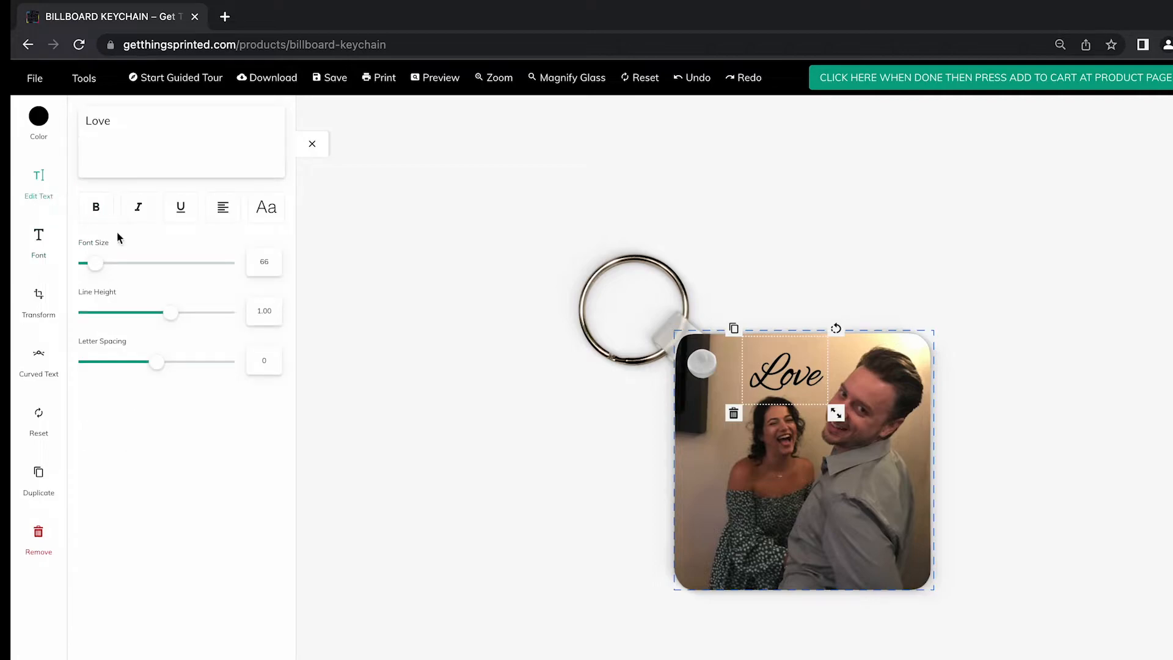
pyautogui.moveTo(94, 264); pyautogui.dragTo(91, 264)
pyautogui.moveTo(163, 369); pyautogui.dragTo(160, 369)
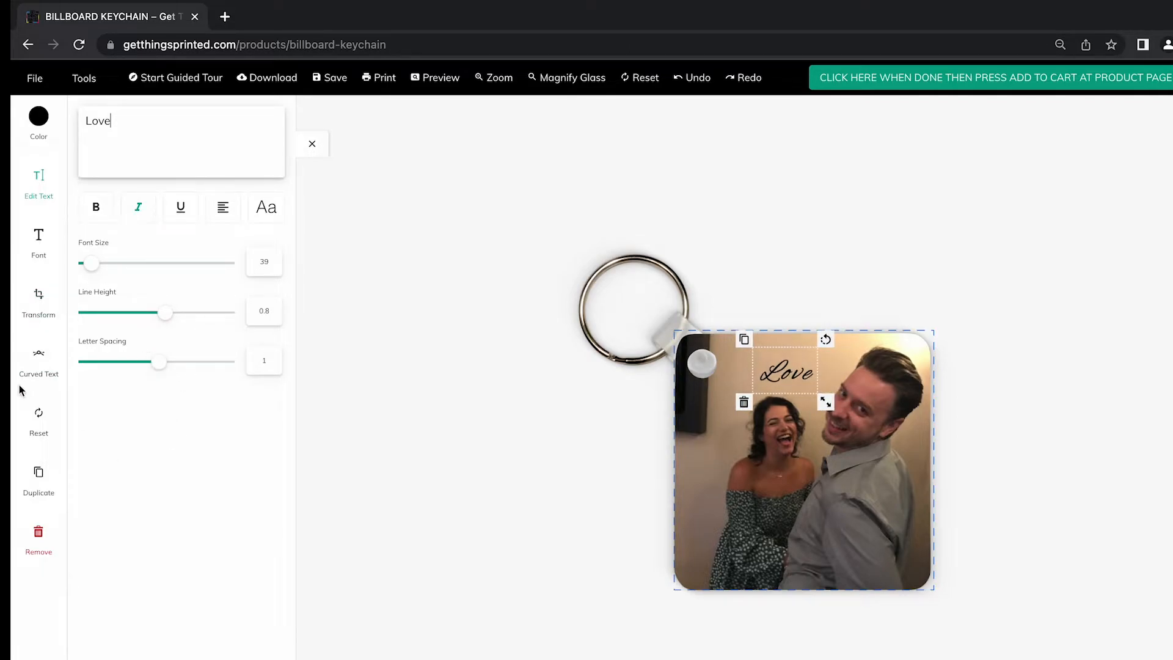
# Try curving the "Love" text with a radius of 117 and a spacing of 15.
pyautogui.click(39, 364)
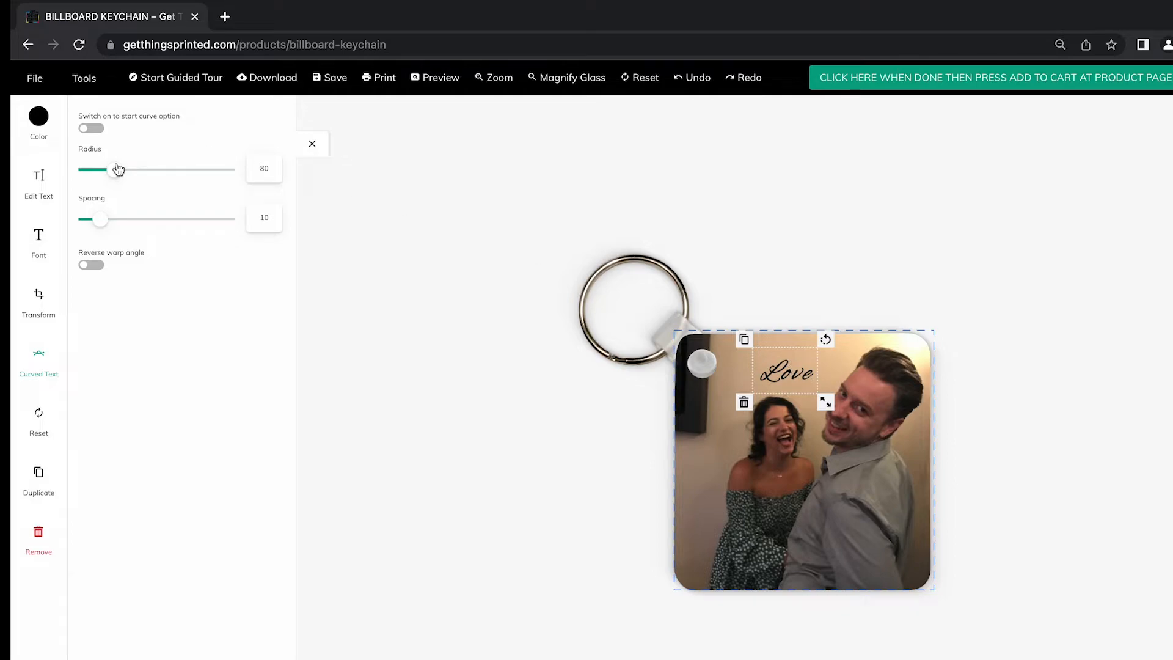
pyautogui.moveTo(116, 171); pyautogui.dragTo(160, 182)
pyautogui.click(96, 131)
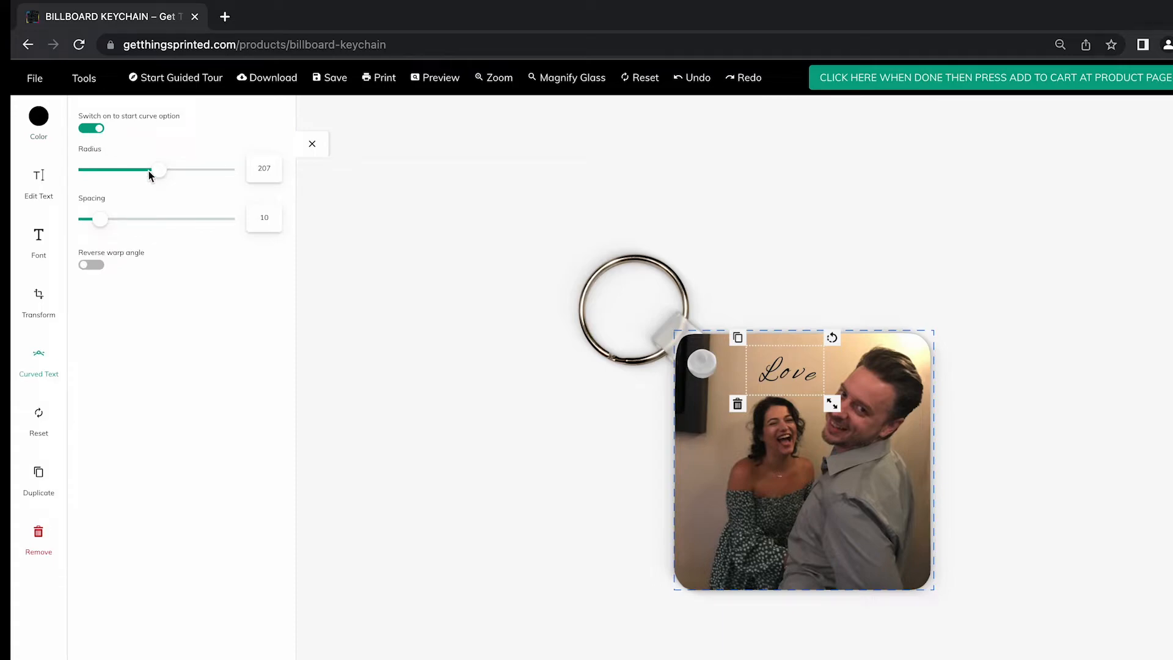
pyautogui.moveTo(159, 173)
pyautogui.mouseDown()
pyautogui.moveTo(149, 175)
pyautogui.moveTo(174, 176)
pyautogui.moveTo(150, 177)
pyautogui.mouseUp()
pyautogui.moveTo(105, 223)
pyautogui.mouseDown()
pyautogui.moveTo(126, 225)
pyautogui.moveTo(108, 229)
pyautogui.mouseUp()
pyautogui.moveTo(150, 176); pyautogui.dragTo(127, 194)
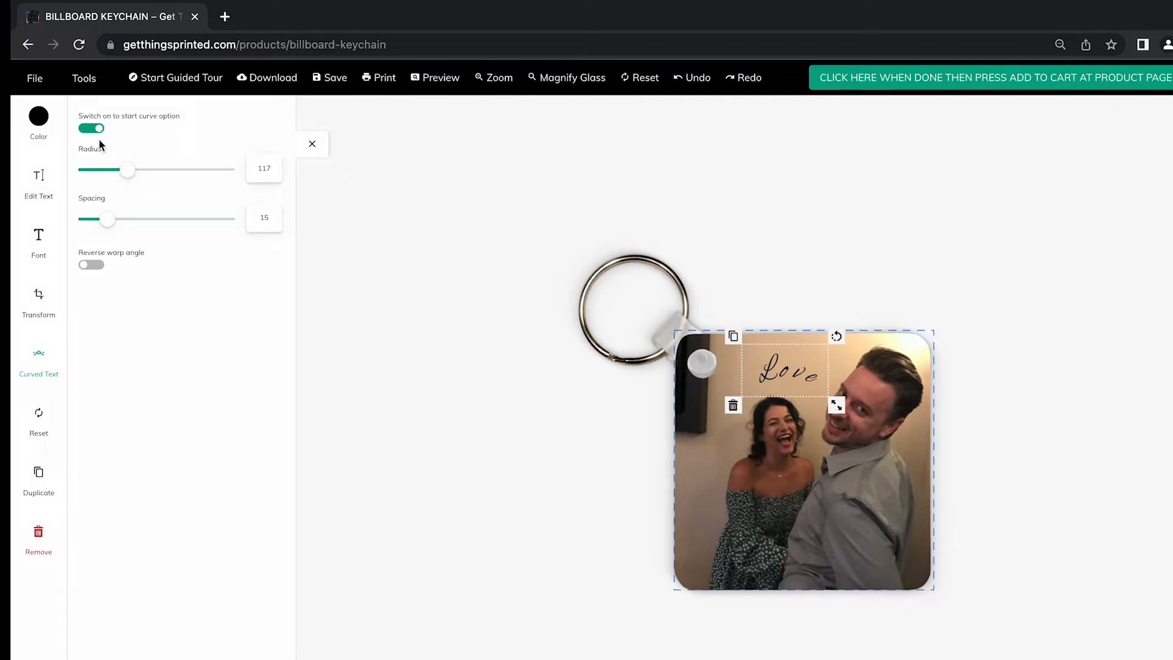
# Try a reversed warp angle on the curved "Love" text with spacing 10 and radius 265, and switch the curve off.
pyautogui.click(92, 266)
pyautogui.click(91, 266)
pyautogui.click(92, 265)
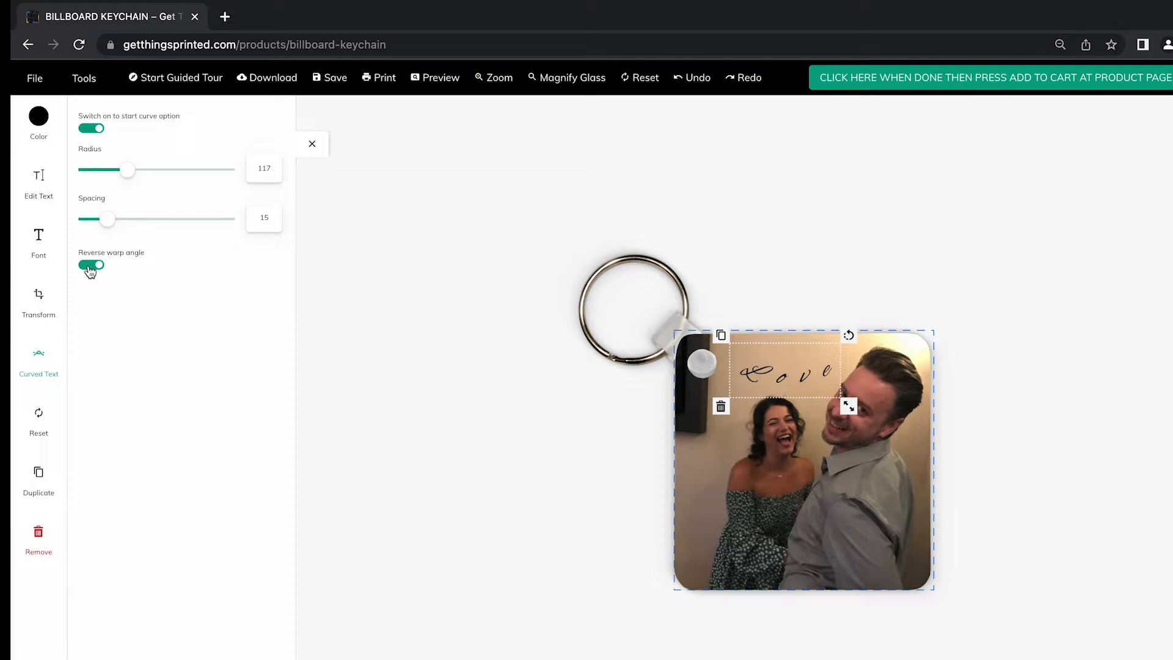
pyautogui.moveTo(109, 221); pyautogui.dragTo(103, 224)
pyautogui.moveTo(130, 178); pyautogui.dragTo(180, 178)
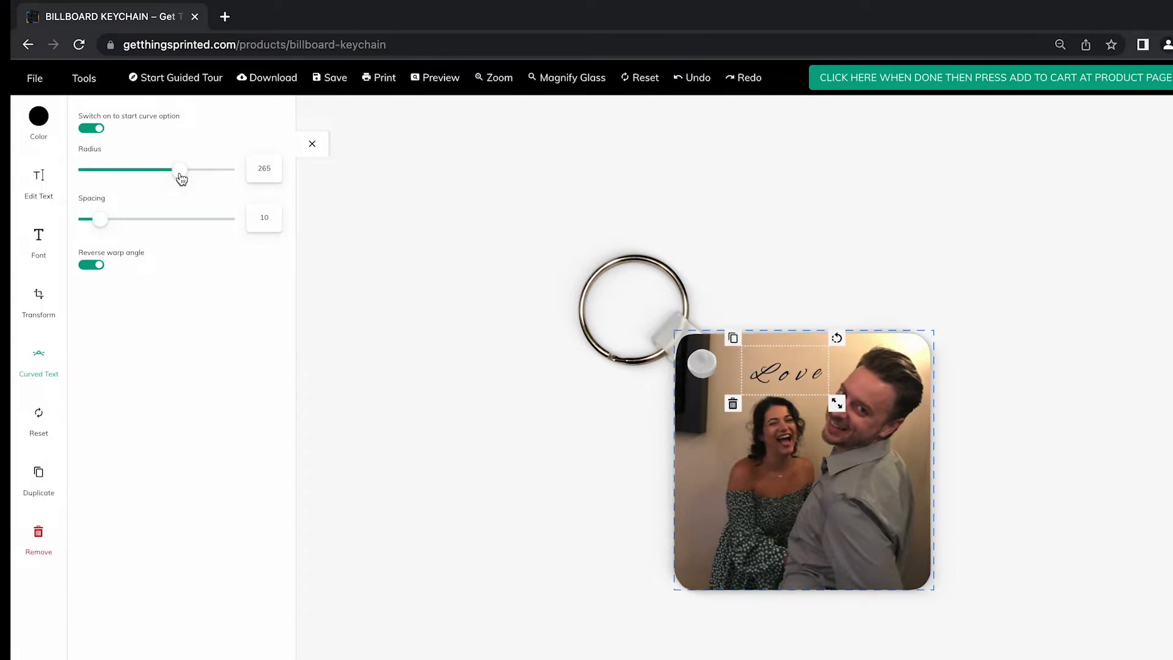
pyautogui.click(99, 129)
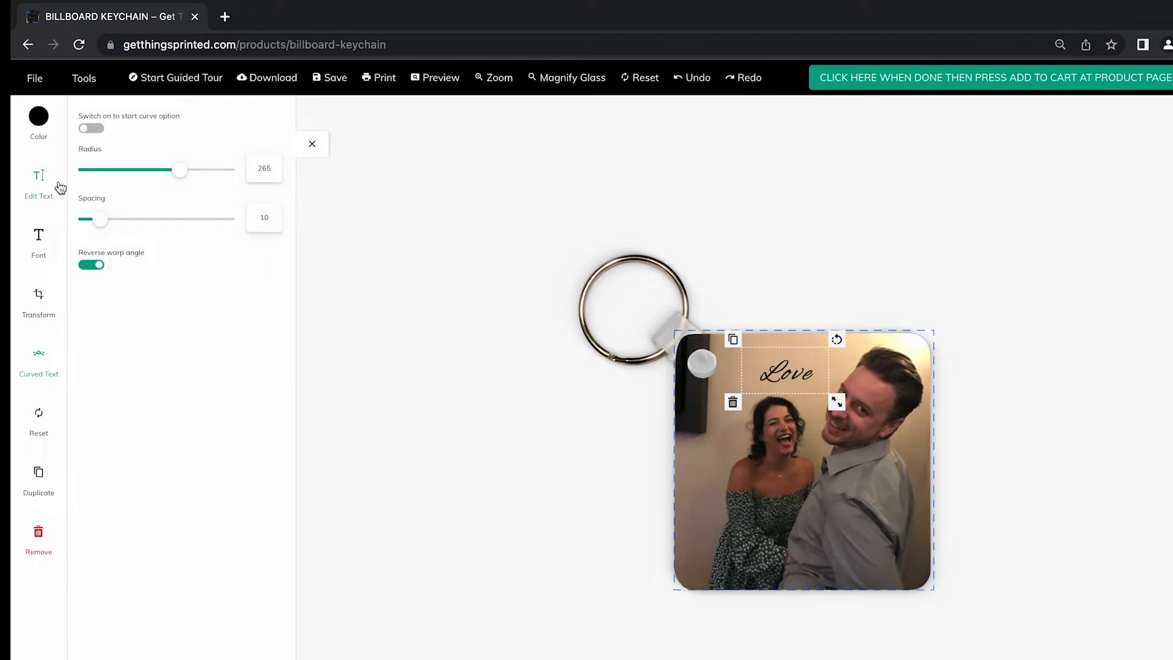
# Make the "Love" text bold and red (#ed1c24), and tilt it slightly counterclockwise.
pyautogui.click(37, 192)
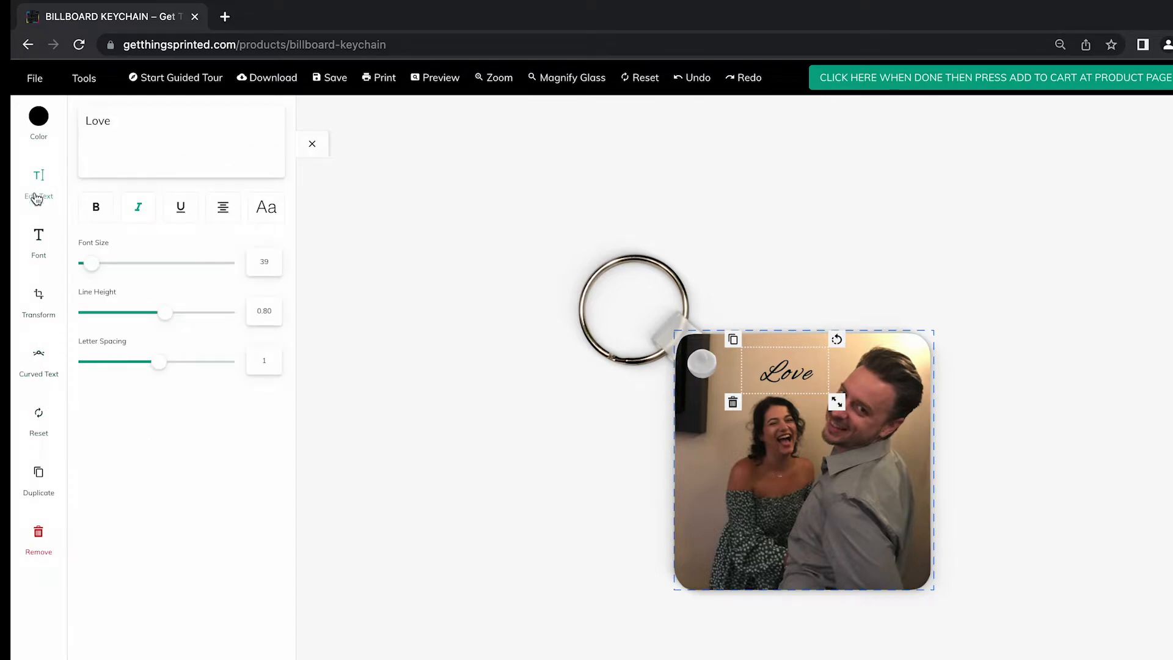
pyautogui.click(97, 210)
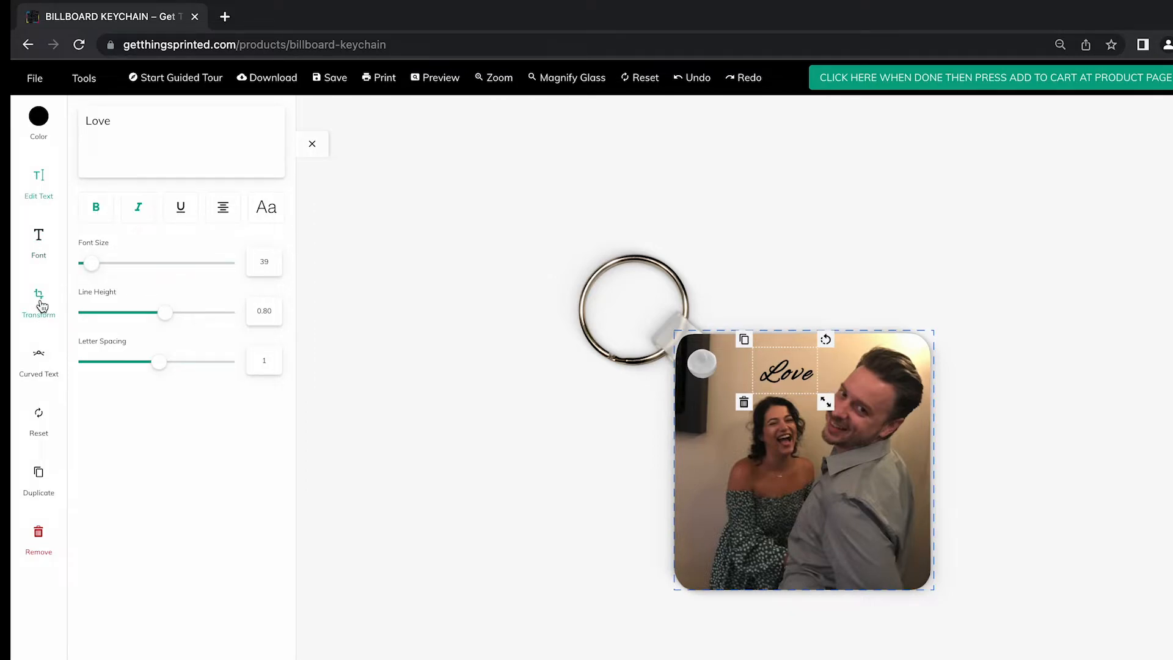
pyautogui.click(42, 117)
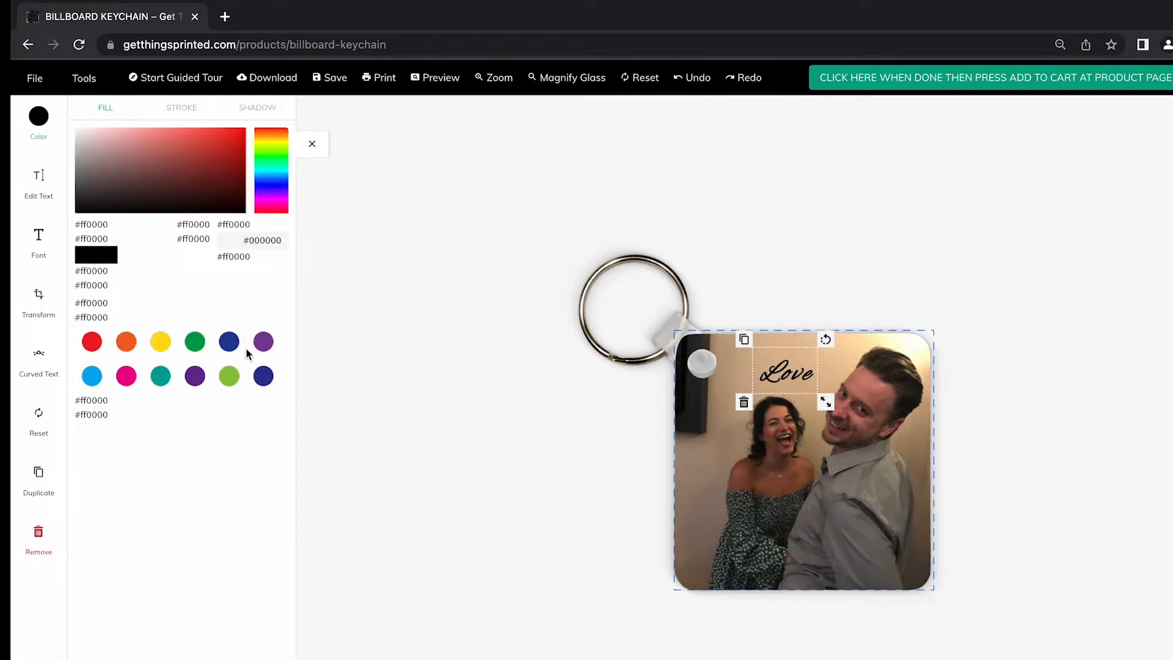
pyautogui.click(90, 344)
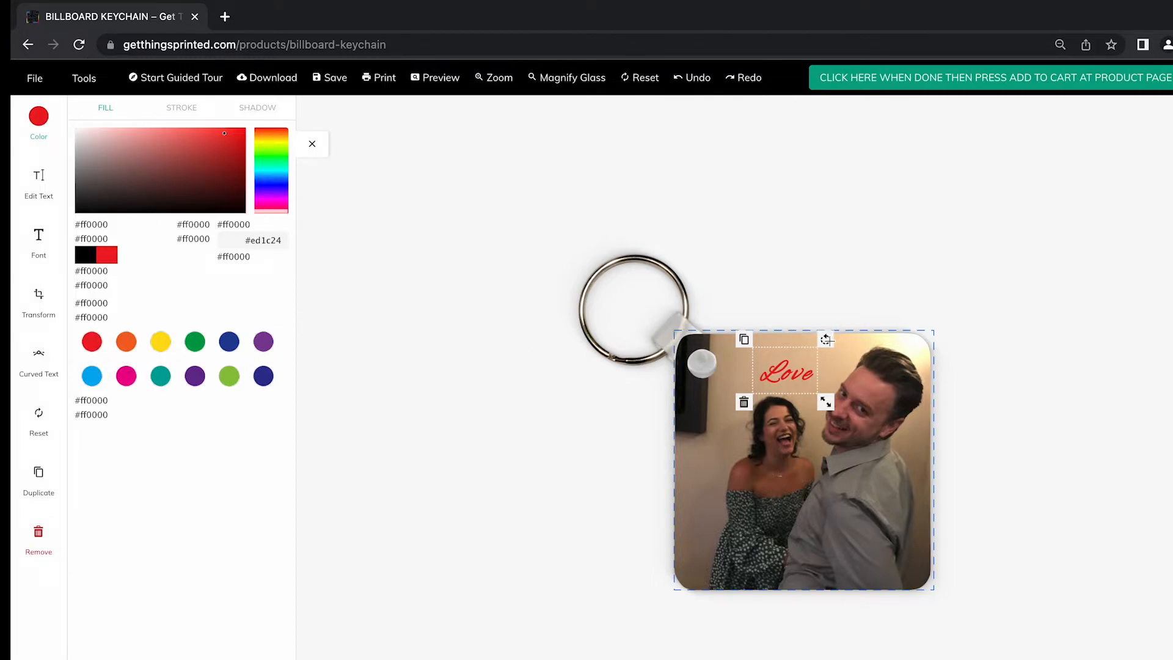
pyautogui.moveTo(826, 340); pyautogui.dragTo(821, 335)
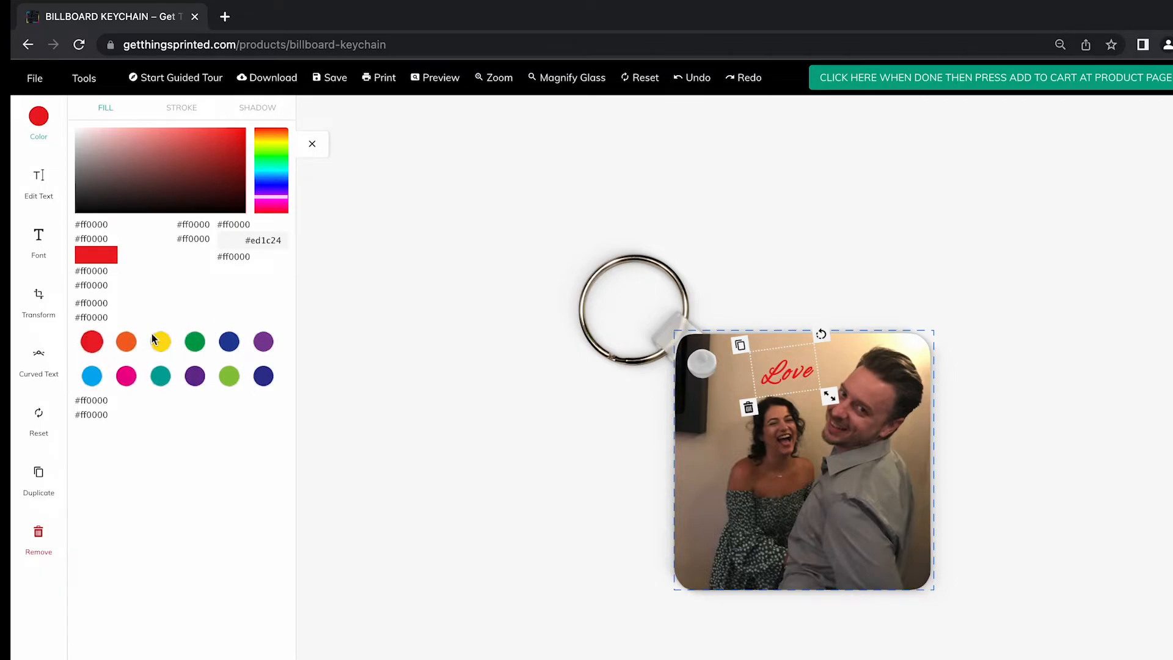
# Try lime green, dark blue, yellow and orange fills on the "Love" text, and return it to red.
pyautogui.click(230, 376)
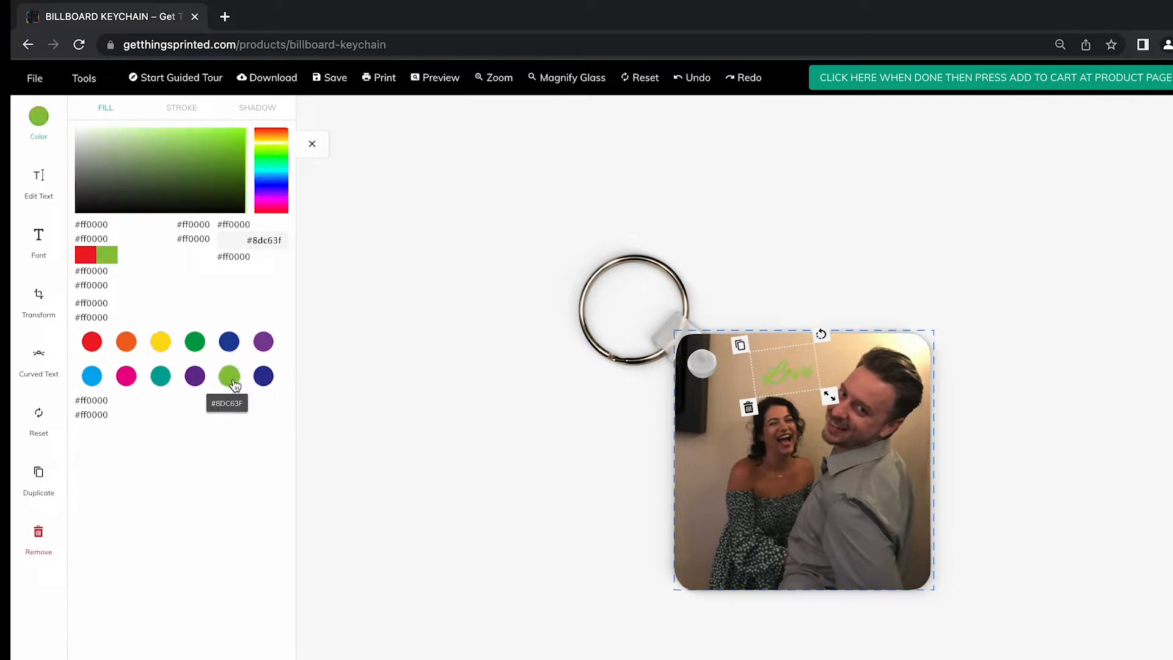
pyautogui.click(263, 376)
pyautogui.click(163, 342)
pyautogui.click(126, 342)
pyautogui.click(95, 343)
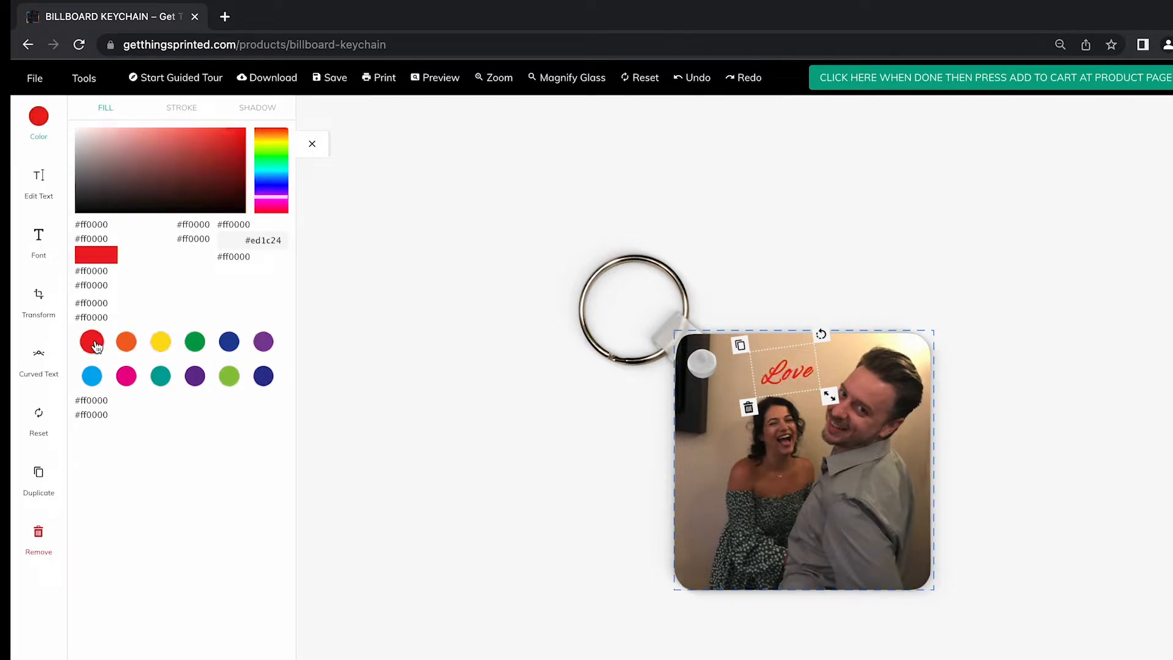
# Try light blue, pink, dark magenta #a6126a, yellow and dark navy #070d20 as the "Love" text's fill.
pyautogui.click(91, 376)
pyautogui.click(126, 376)
pyautogui.click(226, 159)
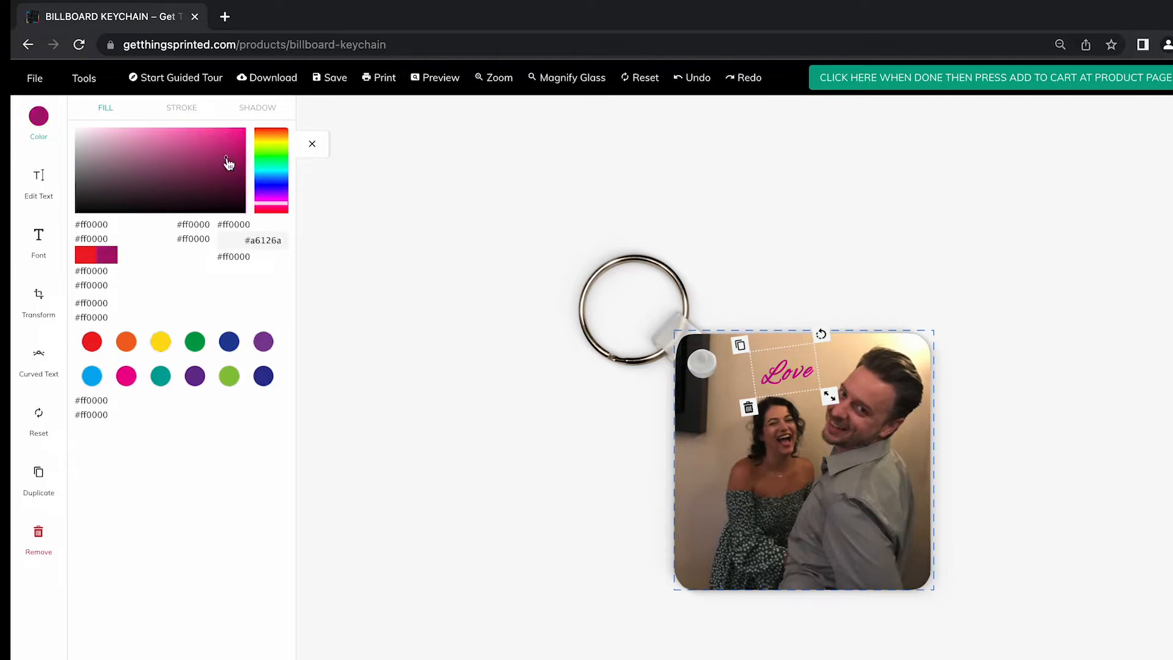
pyautogui.moveTo(227, 177)
pyautogui.mouseDown()
pyautogui.moveTo(153, 152)
pyautogui.moveTo(152, 191)
pyautogui.moveTo(189, 178)
pyautogui.moveTo(194, 145)
pyautogui.moveTo(141, 167)
pyautogui.moveTo(197, 178)
pyautogui.moveTo(209, 209)
pyautogui.mouseUp()
pyautogui.click(160, 343)
pyautogui.click(229, 341)
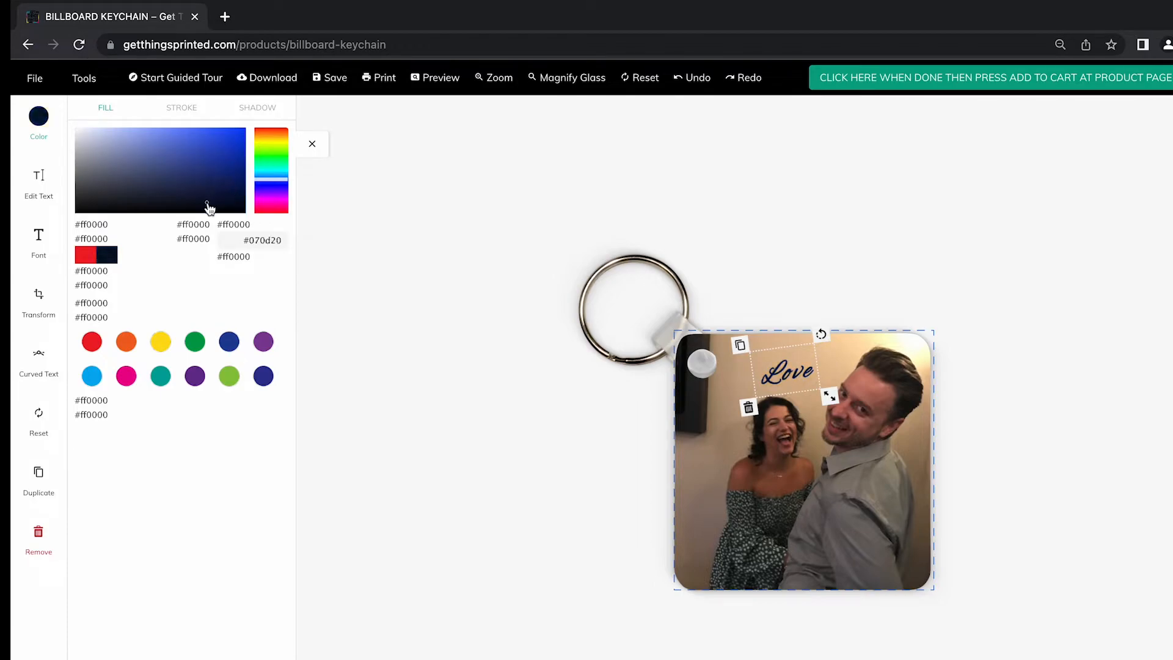
# Try purple and custom shades up to turquoise #4dddd6 on the "Love" text, and restore its red #ed1c24 fill.
pyautogui.click(263, 342)
pyautogui.moveTo(172, 164)
pyautogui.mouseDown()
pyautogui.moveTo(191, 157)
pyautogui.moveTo(206, 177)
pyautogui.mouseUp()
pyautogui.moveTo(226, 138)
pyautogui.mouseDown()
pyautogui.moveTo(220, 172)
pyautogui.moveTo(189, 145)
pyautogui.mouseUp()
pyautogui.moveTo(257, 191)
pyautogui.mouseDown()
pyautogui.moveTo(272, 194)
pyautogui.moveTo(273, 152)
pyautogui.moveTo(267, 226)
pyautogui.moveTo(266, 142)
pyautogui.moveTo(270, 176)
pyautogui.mouseUp()
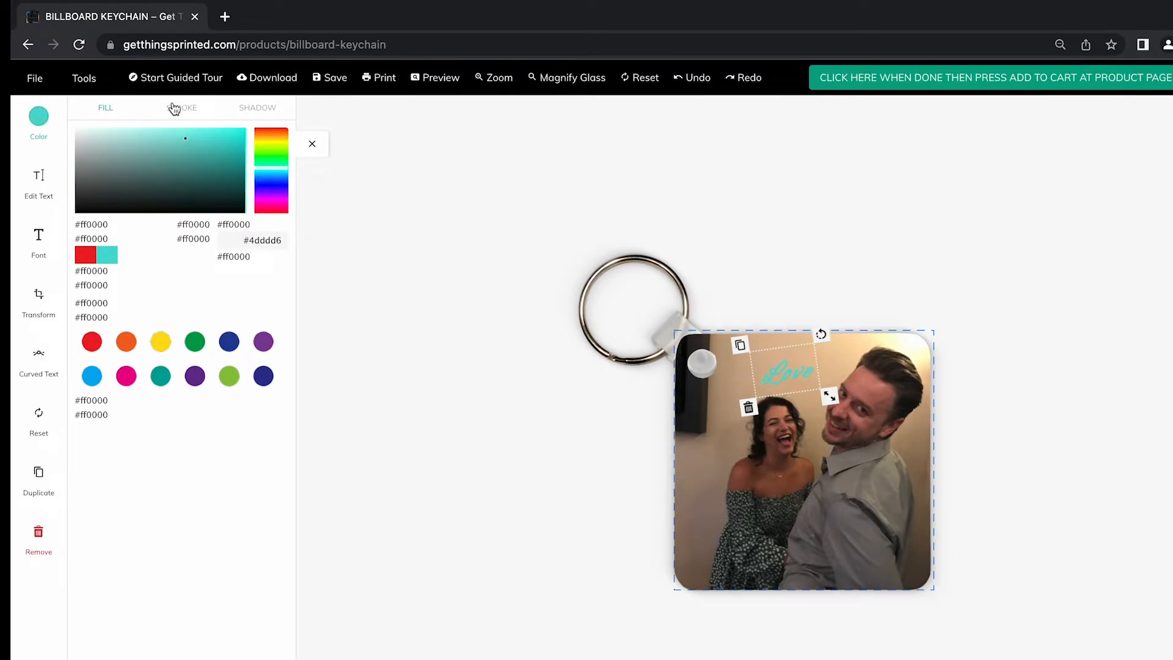
pyautogui.click(87, 261)
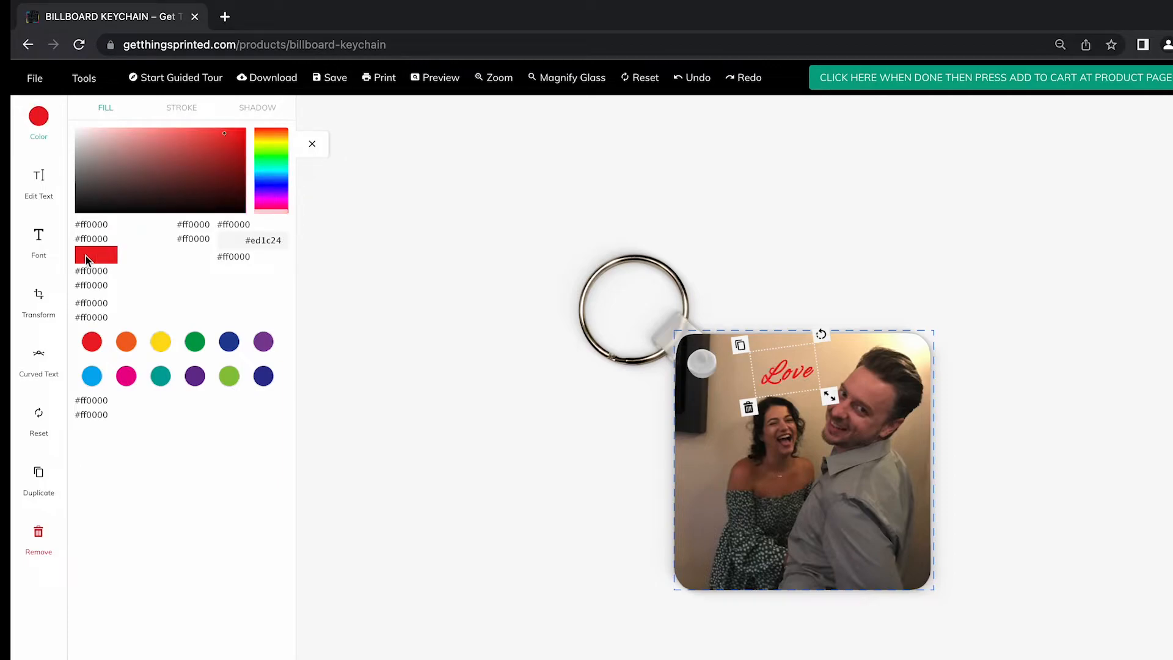
# Try a dark #351414 stroke on the "Love" text at widths 11 and 1, and set the width back to 0.
pyautogui.click(171, 115)
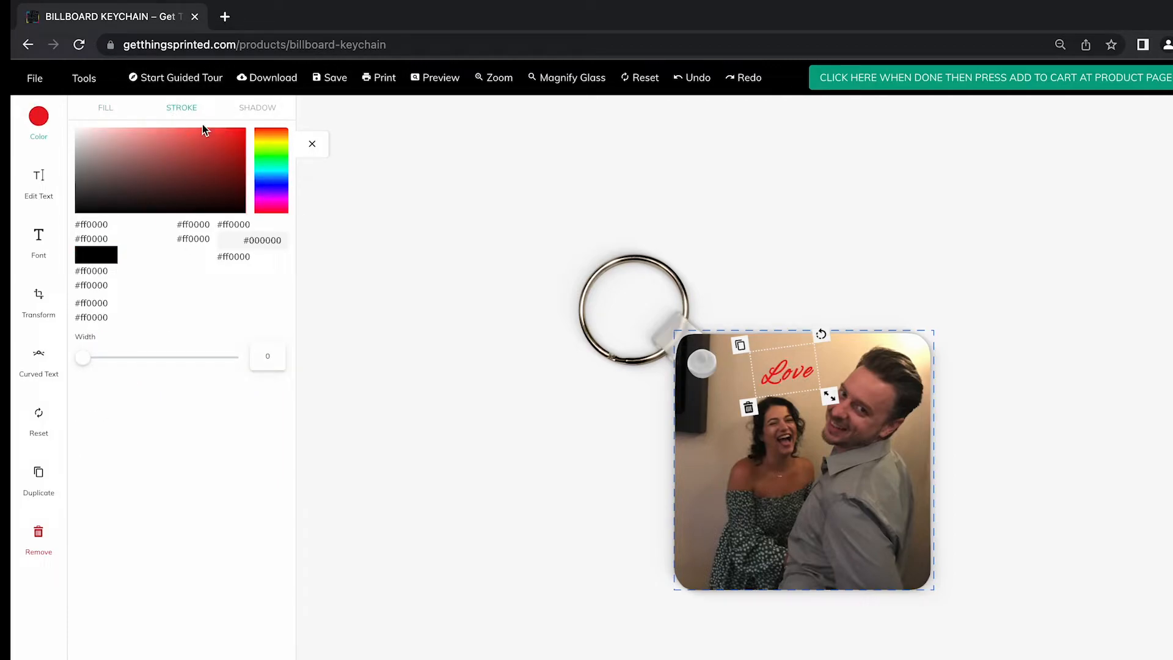
pyautogui.click(89, 359)
pyautogui.moveTo(93, 361); pyautogui.dragTo(165, 358)
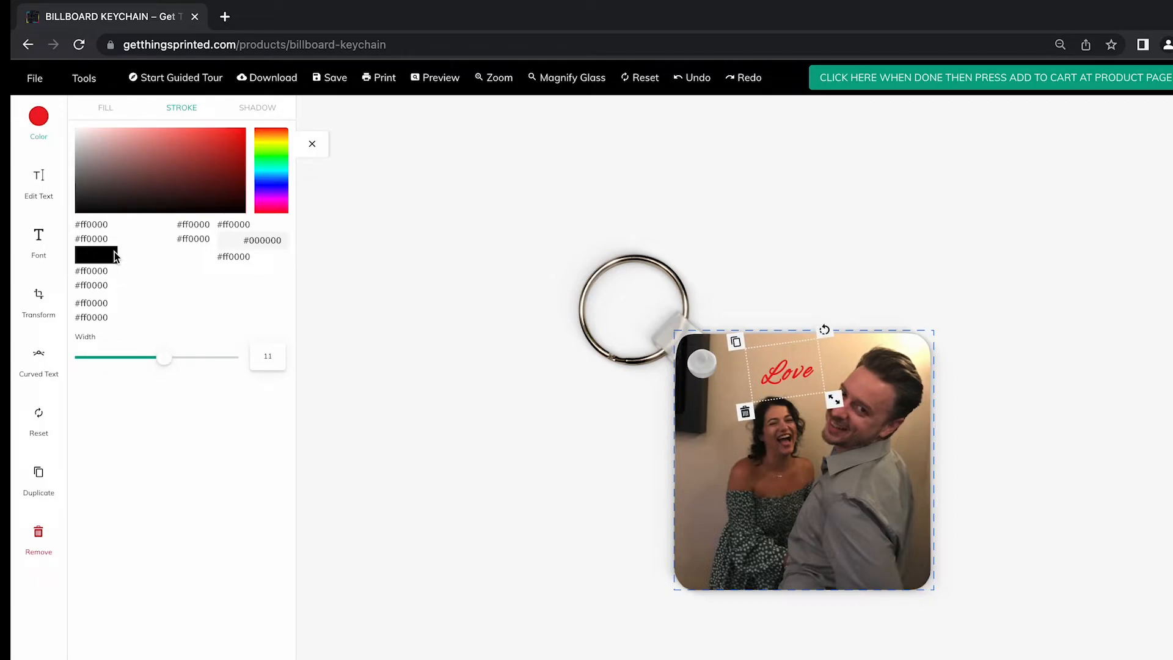
pyautogui.click(95, 257)
pyautogui.click(178, 195)
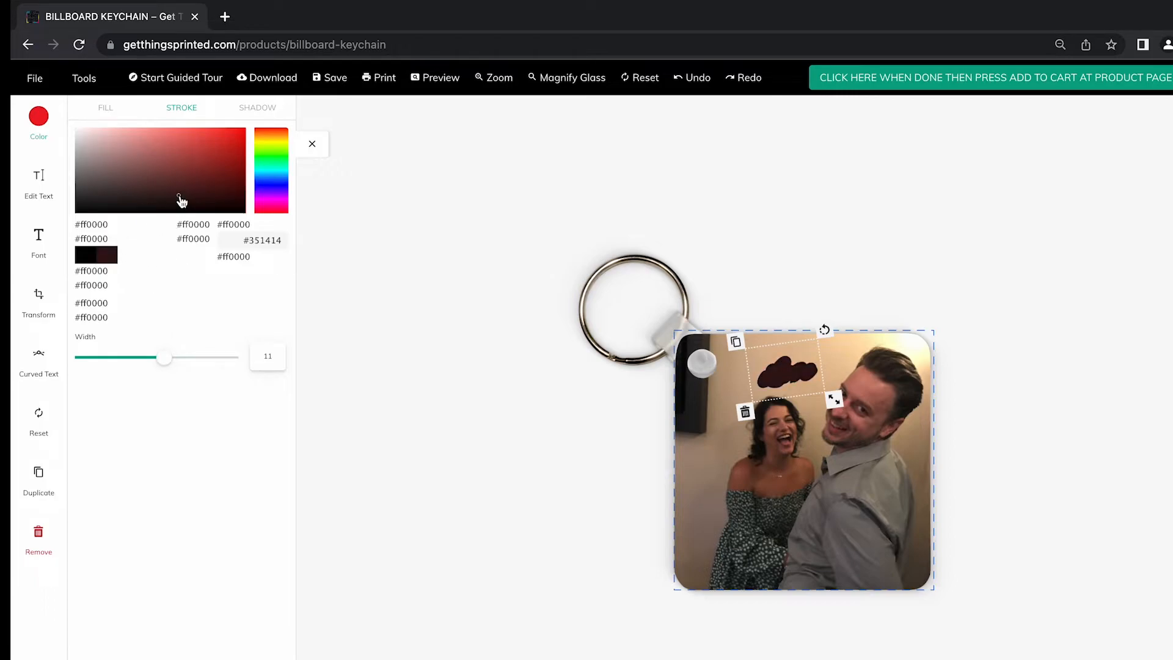
pyautogui.moveTo(164, 361); pyautogui.dragTo(79, 343)
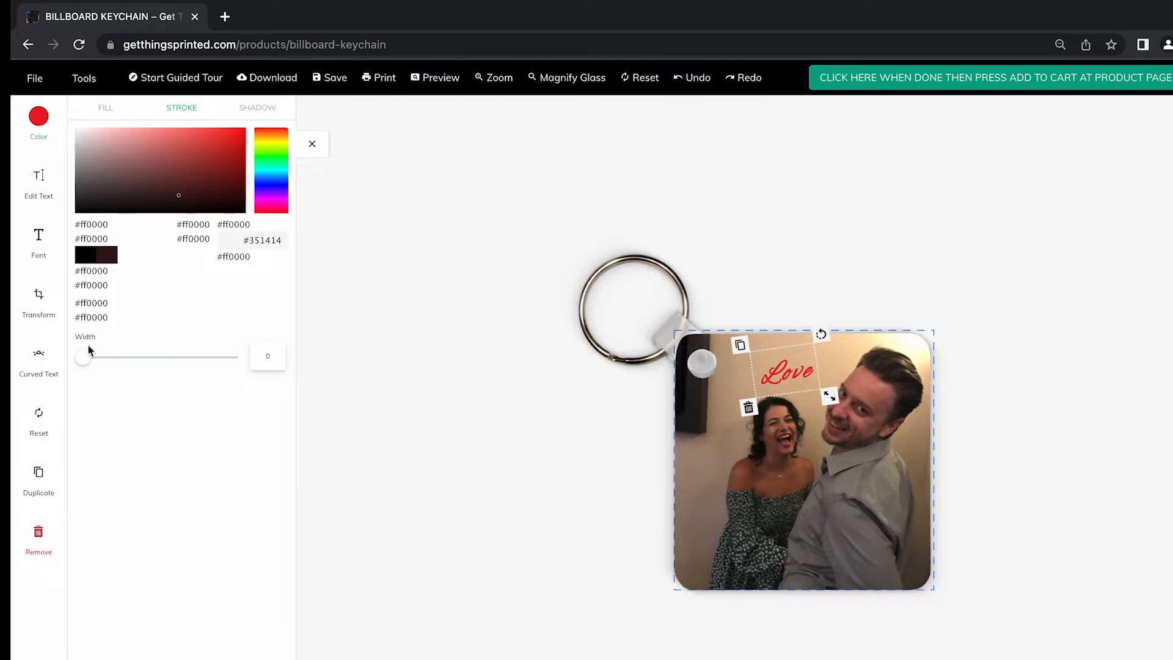
pyautogui.click(89, 359)
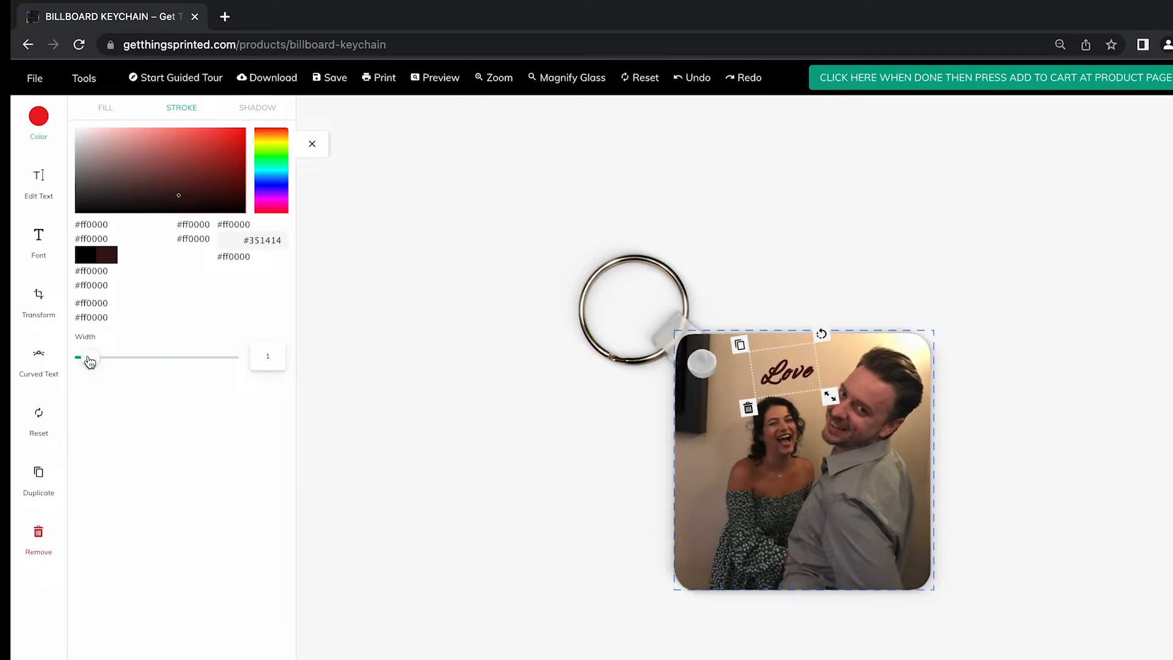
pyautogui.moveTo(89, 361); pyautogui.dragTo(82, 361)
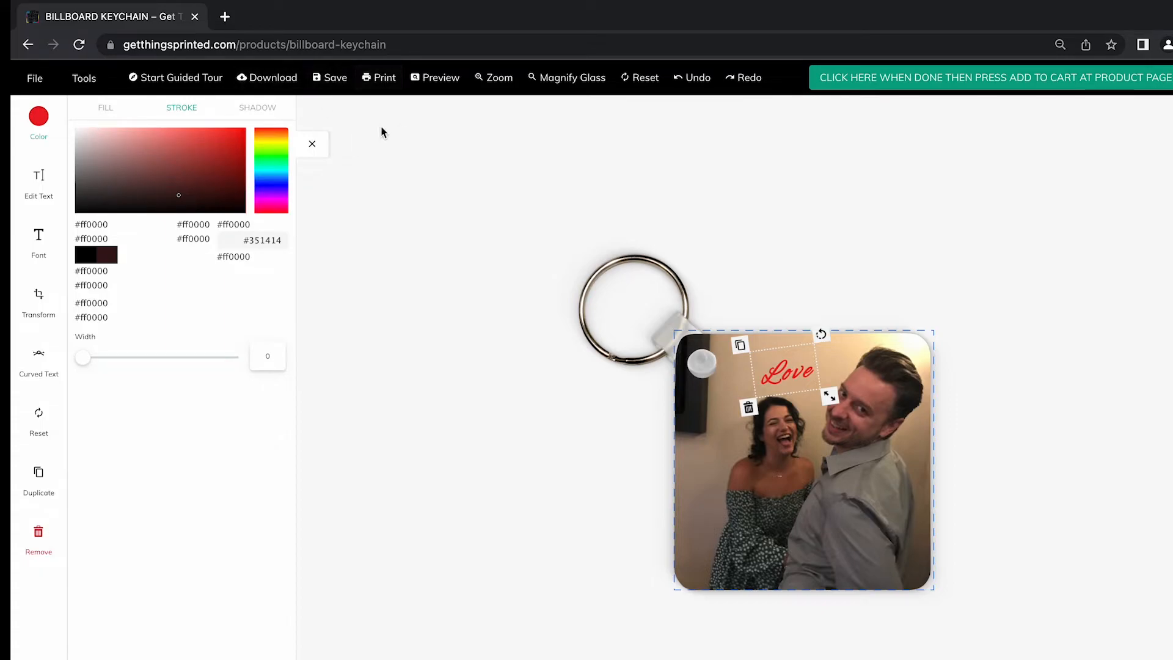
pyautogui.click(68, 88)
pyautogui.click(125, 113)
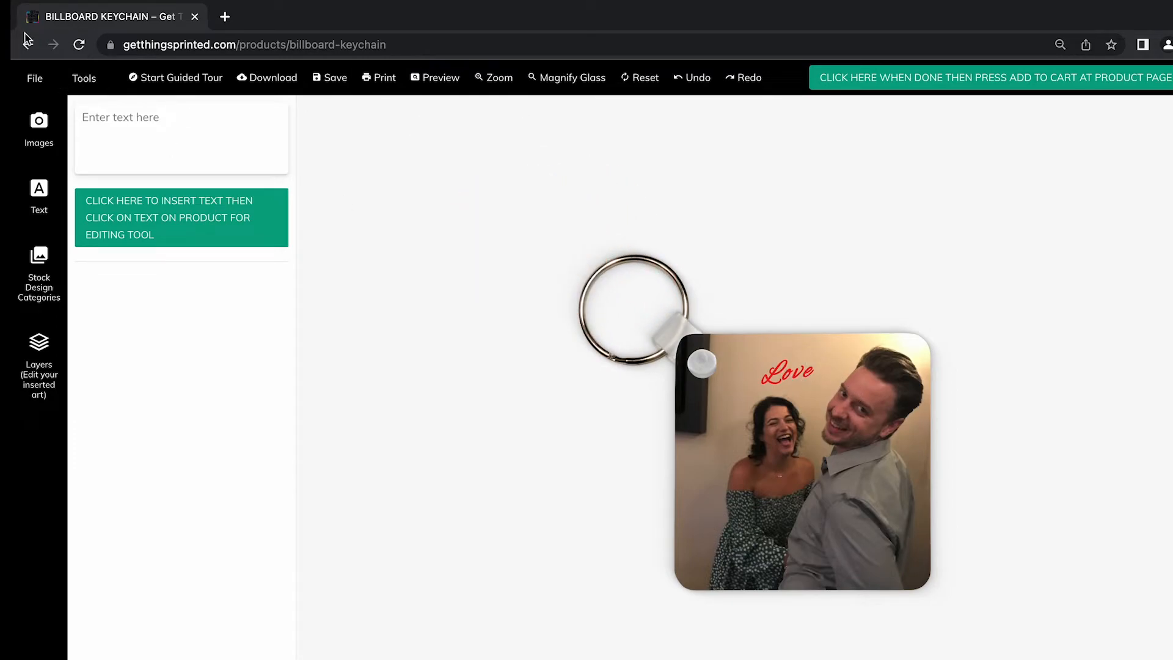
pyautogui.click(84, 78)
pyautogui.click(85, 111)
# Change the red "Love" text's font to Archivo Black and keep the text selected.
pyautogui.click(785, 382)
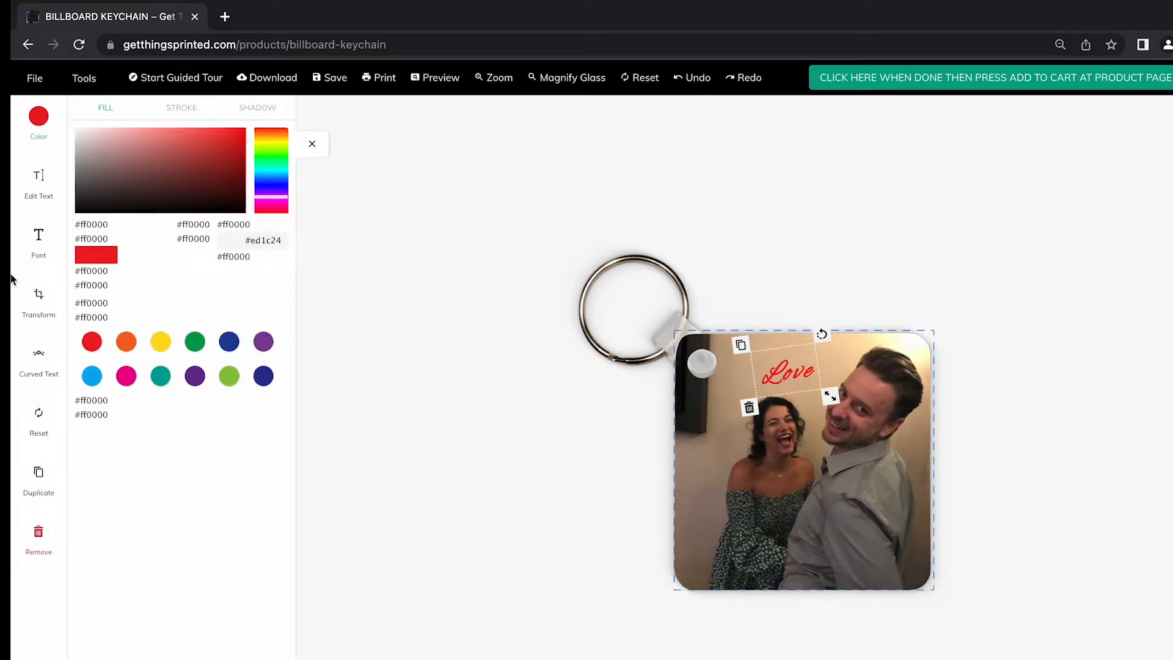
pyautogui.click(39, 241)
pyautogui.click(132, 266)
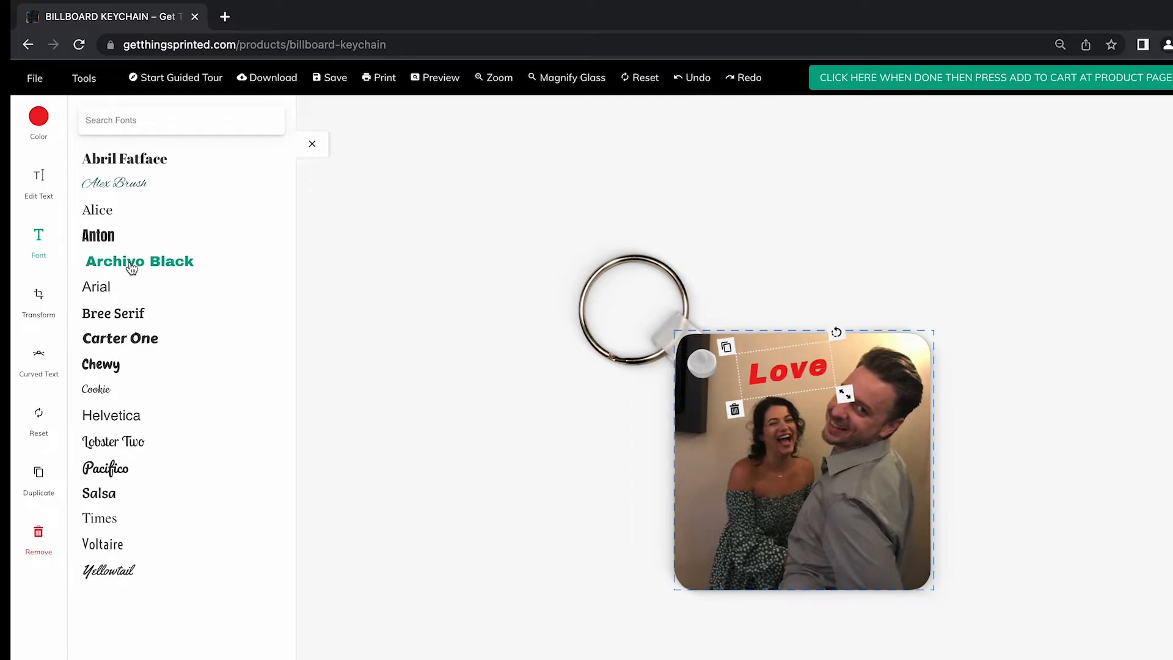
pyautogui.click(312, 144)
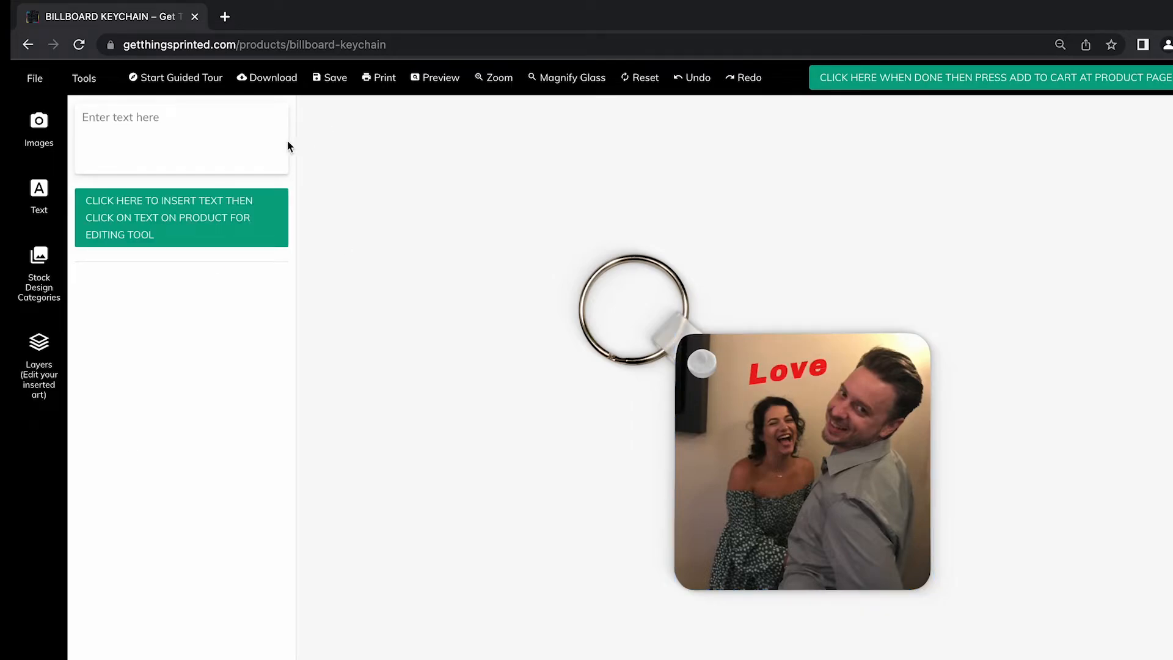
pyautogui.click(800, 368)
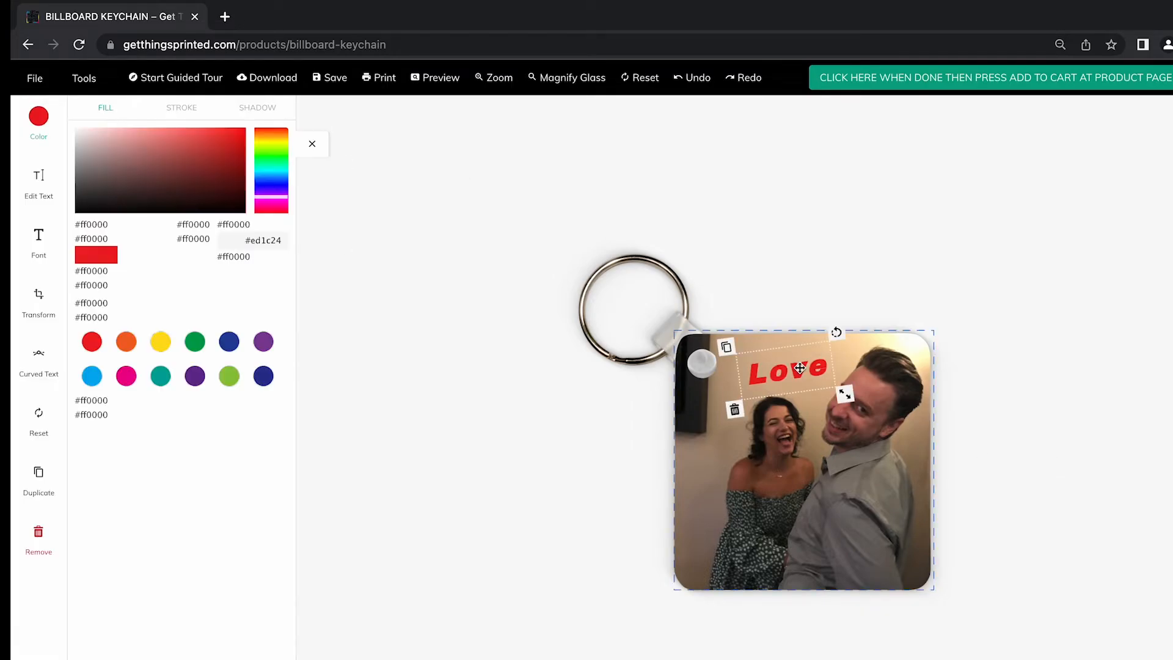
# Try a width 1 stroke on the "Love" text in reddish #aa4646, and set the stroke width back to 0.
pyautogui.click(173, 108)
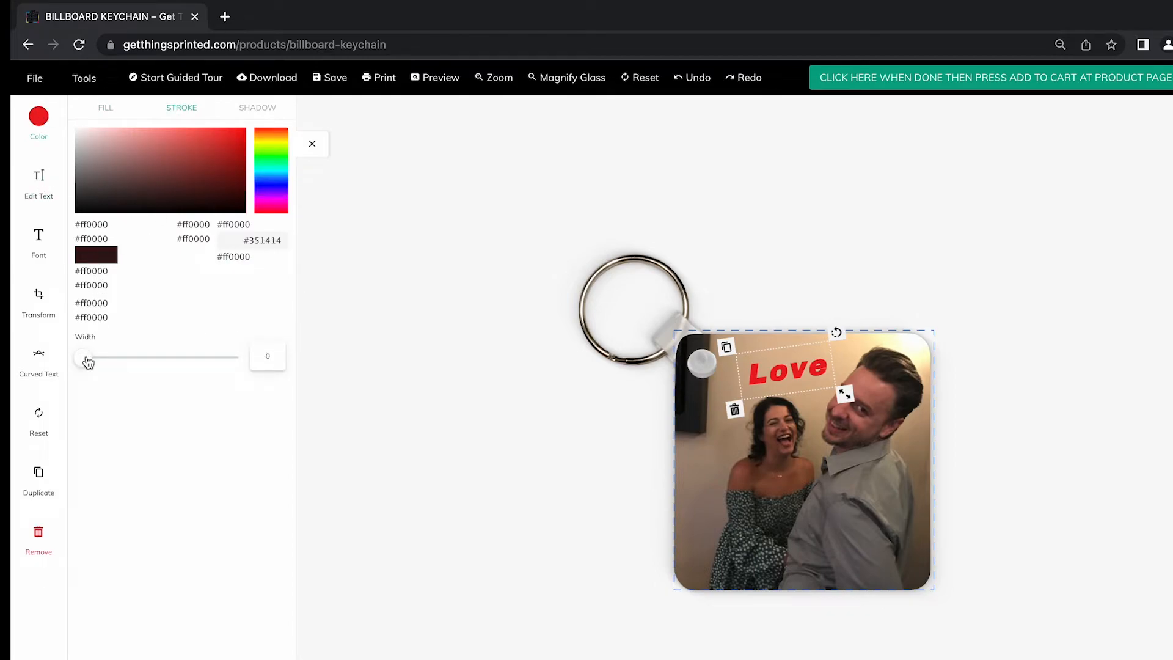
pyautogui.moveTo(88, 363); pyautogui.dragTo(91, 363)
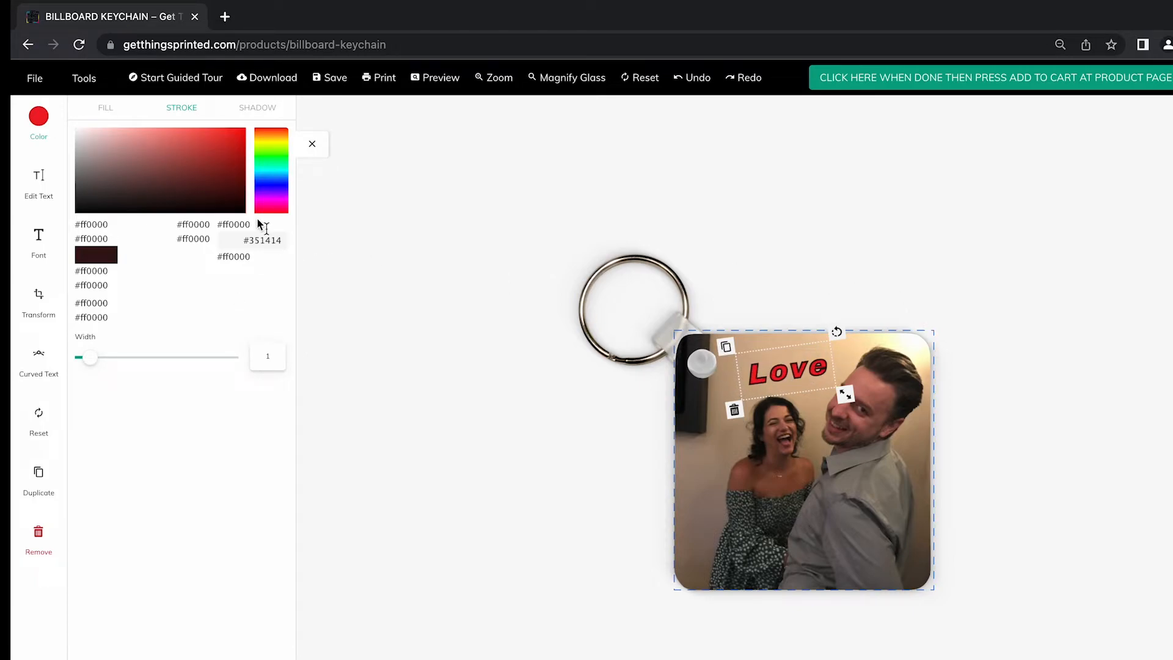
pyautogui.moveTo(184, 177)
pyautogui.mouseDown()
pyautogui.moveTo(118, 137)
pyautogui.moveTo(235, 185)
pyautogui.moveTo(152, 186)
pyautogui.moveTo(176, 162)
pyautogui.mouseUp()
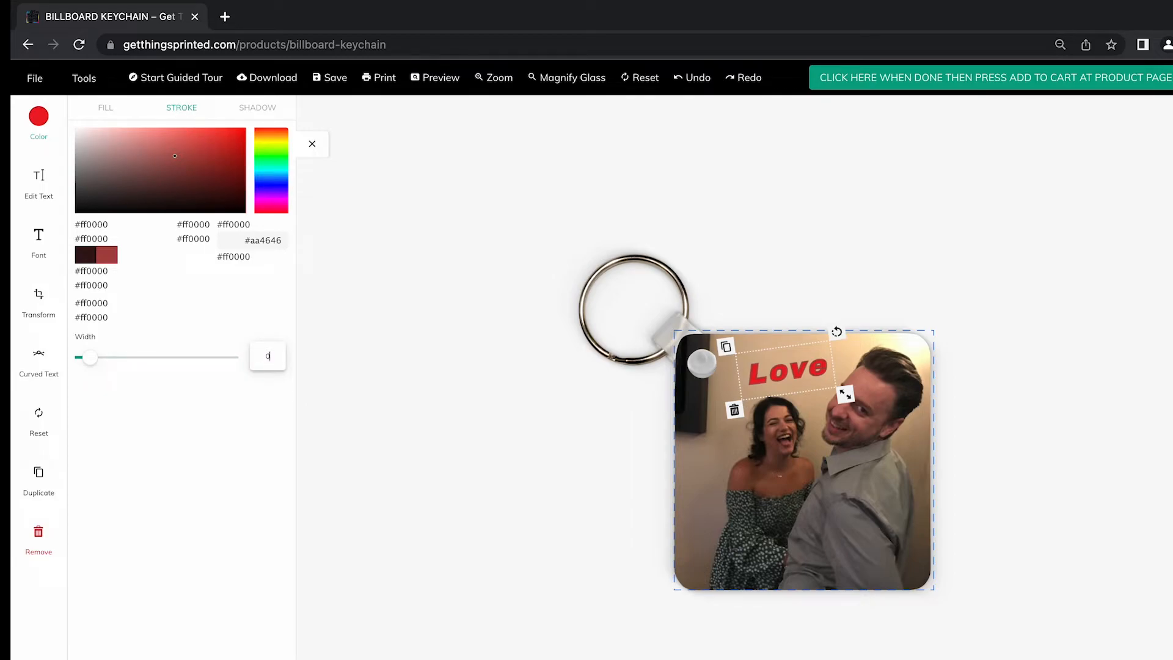
pyautogui.hotkey('ctrl', 'l')
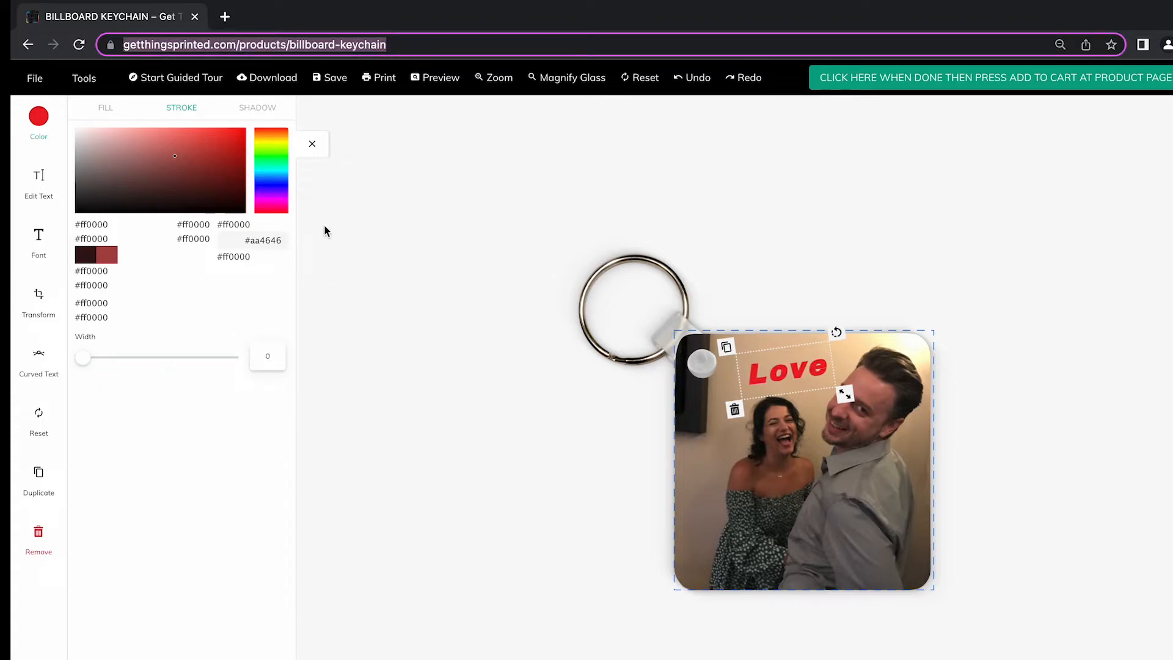
# Give the "Love" text a dark shadow with Offset X 4 and Offset Y 1, and move the text up toward the keychain hole.
pyautogui.click(255, 110)
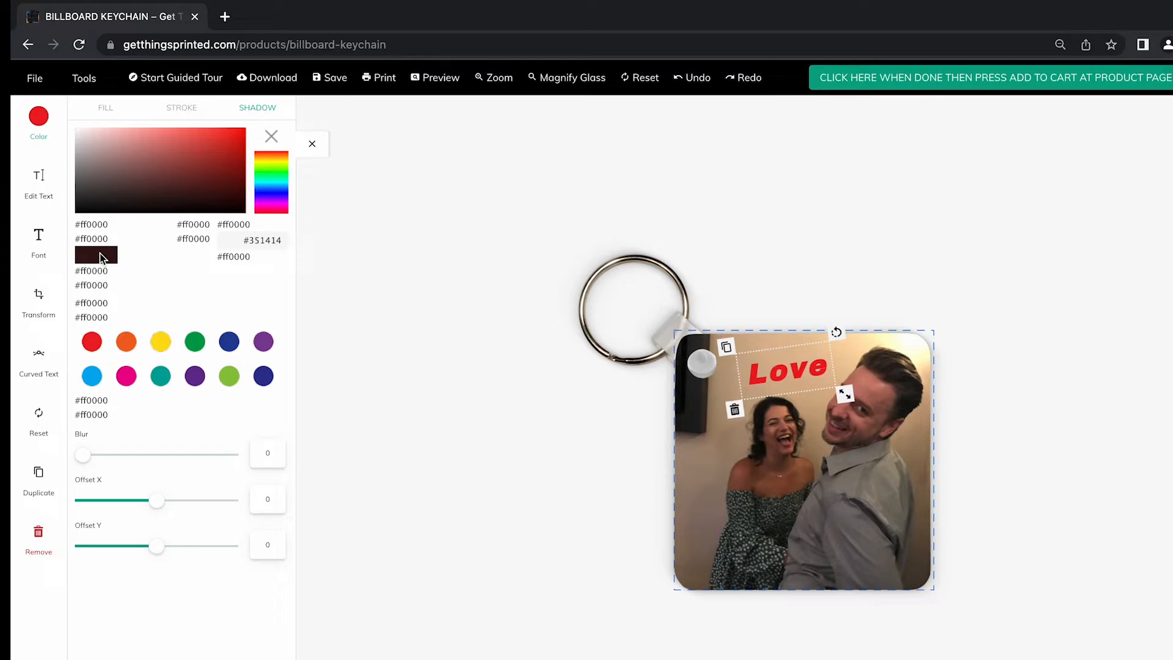
pyautogui.moveTo(86, 460); pyautogui.dragTo(50, 462)
pyautogui.moveTo(214, 131)
pyautogui.mouseDown()
pyautogui.moveTo(221, 157)
pyautogui.moveTo(115, 189)
pyautogui.moveTo(133, 191)
pyautogui.mouseUp()
pyautogui.moveTo(158, 500); pyautogui.dragTo(161, 501)
pyautogui.moveTo(158, 552); pyautogui.dragTo(158, 552)
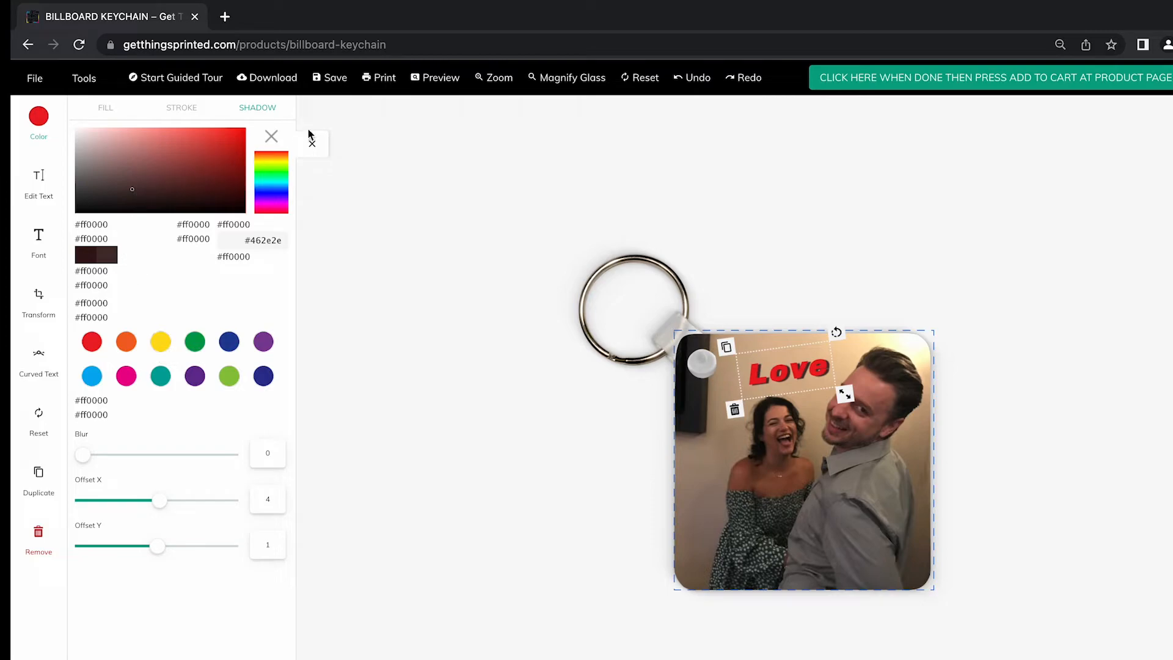
pyautogui.moveTo(225, 149)
pyautogui.mouseDown()
pyautogui.moveTo(204, 149)
pyautogui.moveTo(218, 186)
pyautogui.moveTo(173, 197)
pyautogui.moveTo(112, 173)
pyautogui.moveTo(132, 193)
pyautogui.moveTo(118, 194)
pyautogui.mouseUp()
pyautogui.click(846, 311)
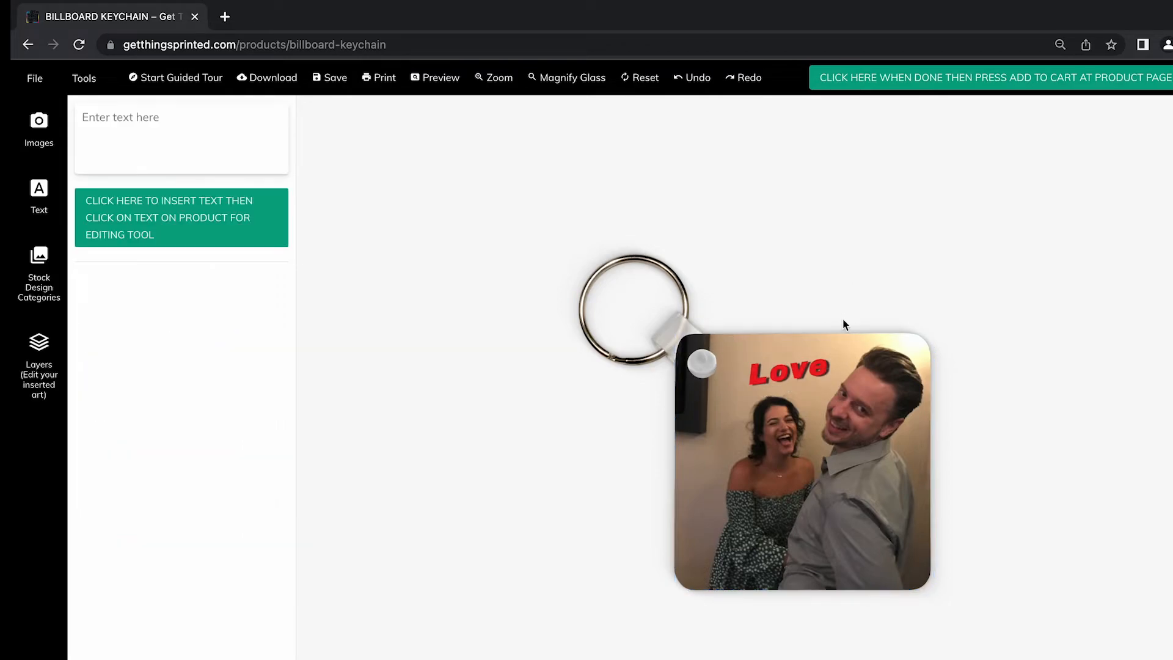
pyautogui.moveTo(814, 368); pyautogui.dragTo(794, 359)
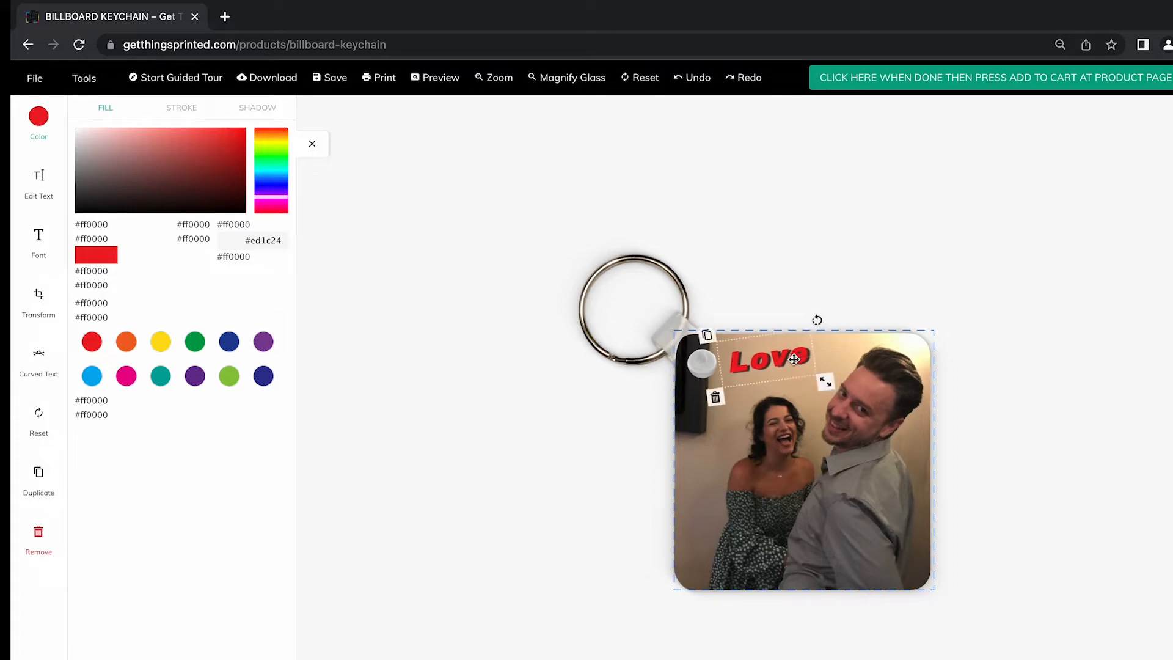
pyautogui.click(311, 146)
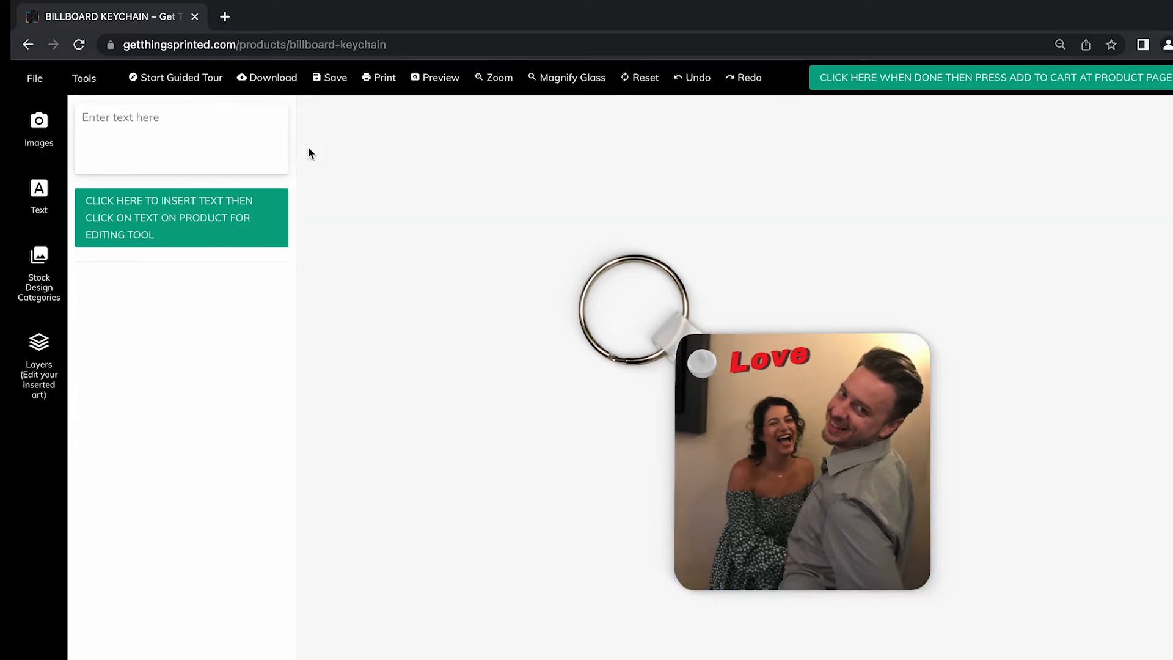
# Open the Shapes category of the stock designs.
pyautogui.click(41, 261)
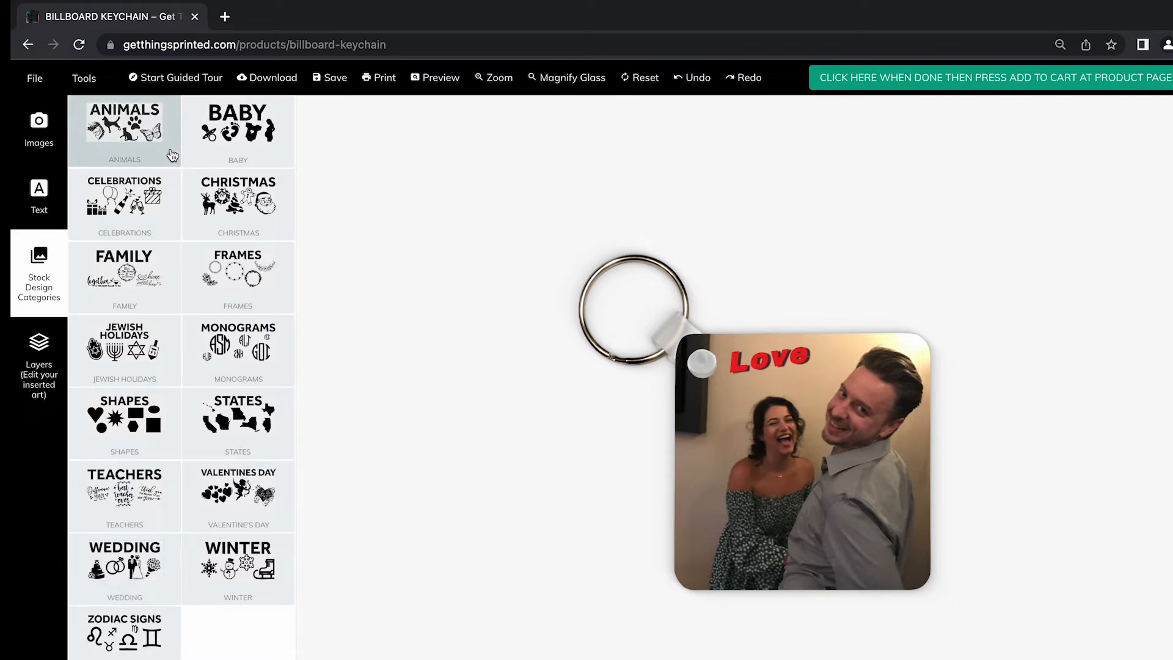
pyautogui.click(103, 423)
# Add the heart shape, shrink it to about a third of the photo's width, and place it tilted left below the "Love" text.
pyautogui.click(238, 172)
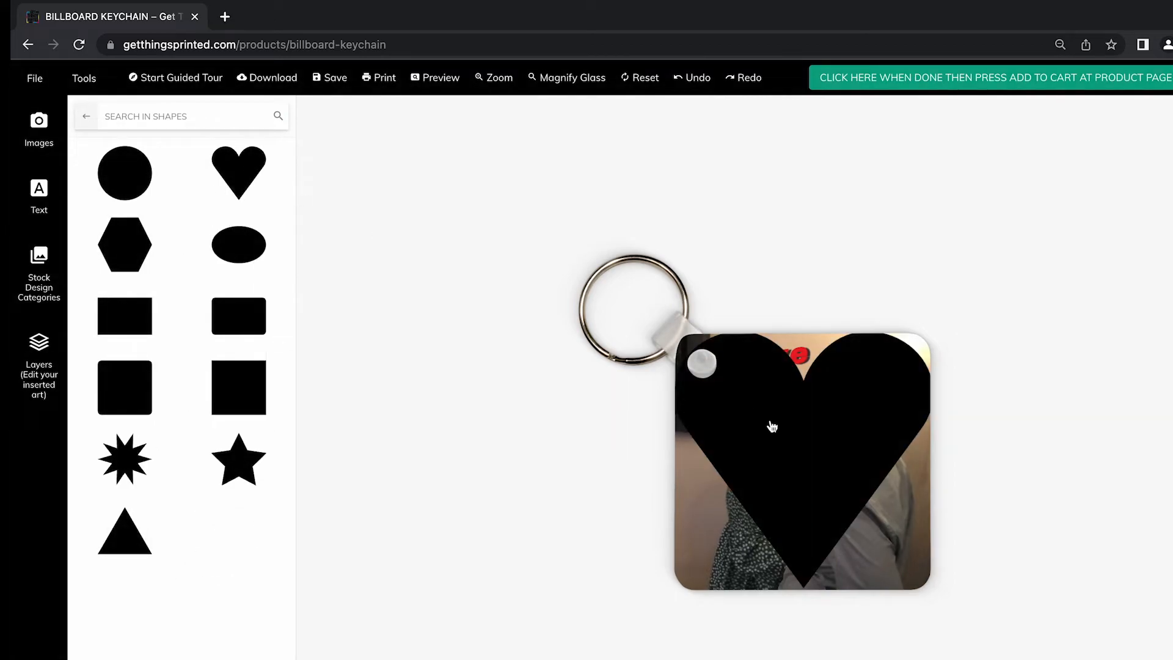
pyautogui.click(833, 434)
pyautogui.moveTo(943, 600); pyautogui.dragTo(857, 512)
pyautogui.moveTo(810, 441); pyautogui.dragTo(749, 417)
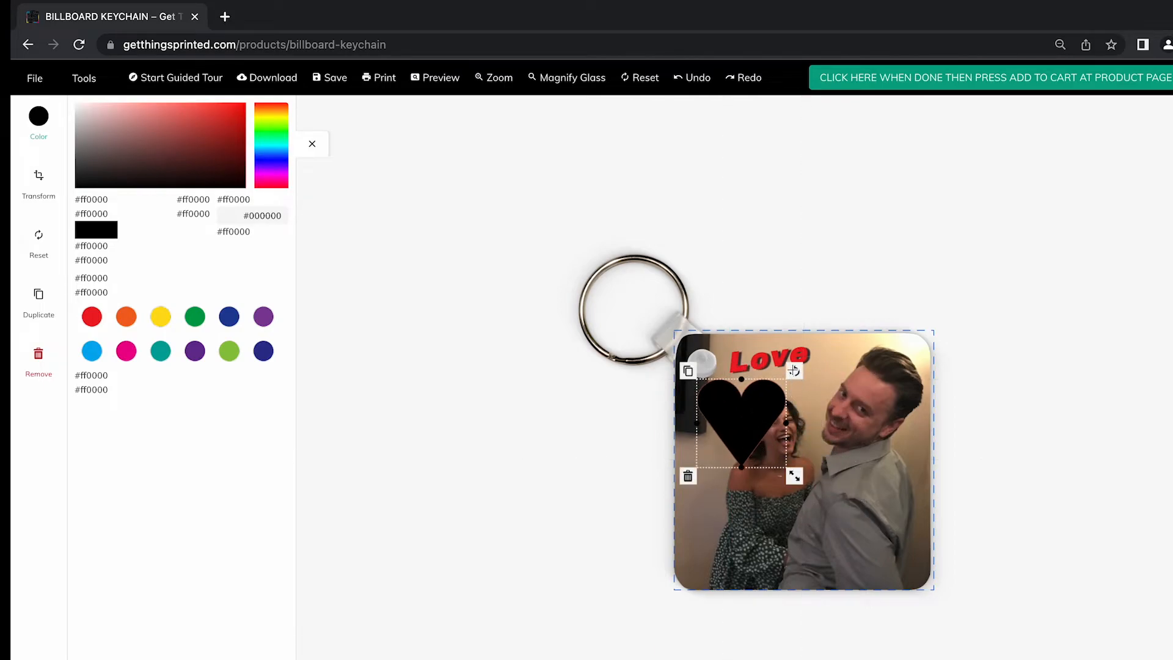
pyautogui.moveTo(794, 370); pyautogui.dragTo(776, 357)
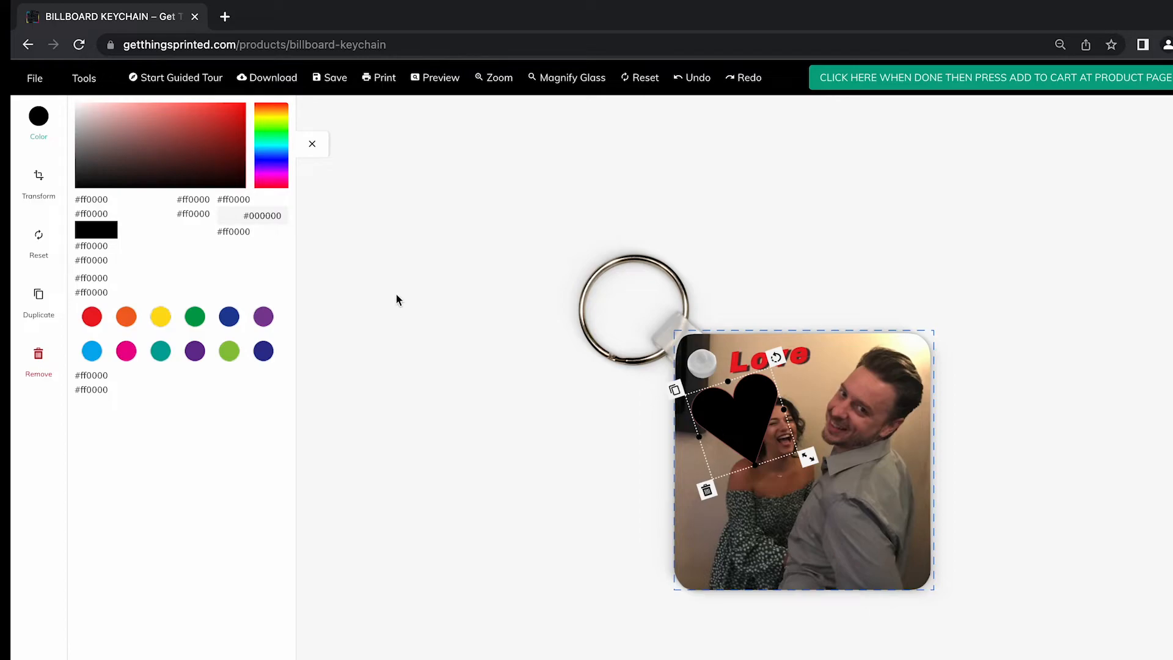
# Back out of resetting the whole design and delete the tilted black heart from the photo.
pyautogui.click(649, 78)
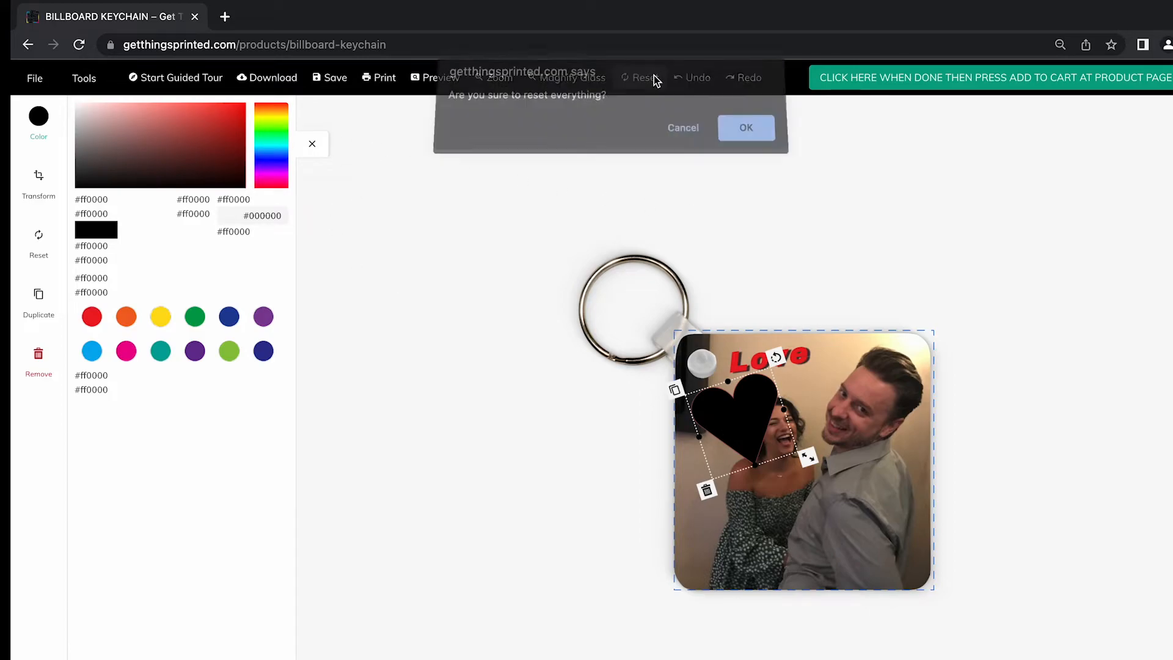
pyautogui.click(698, 135)
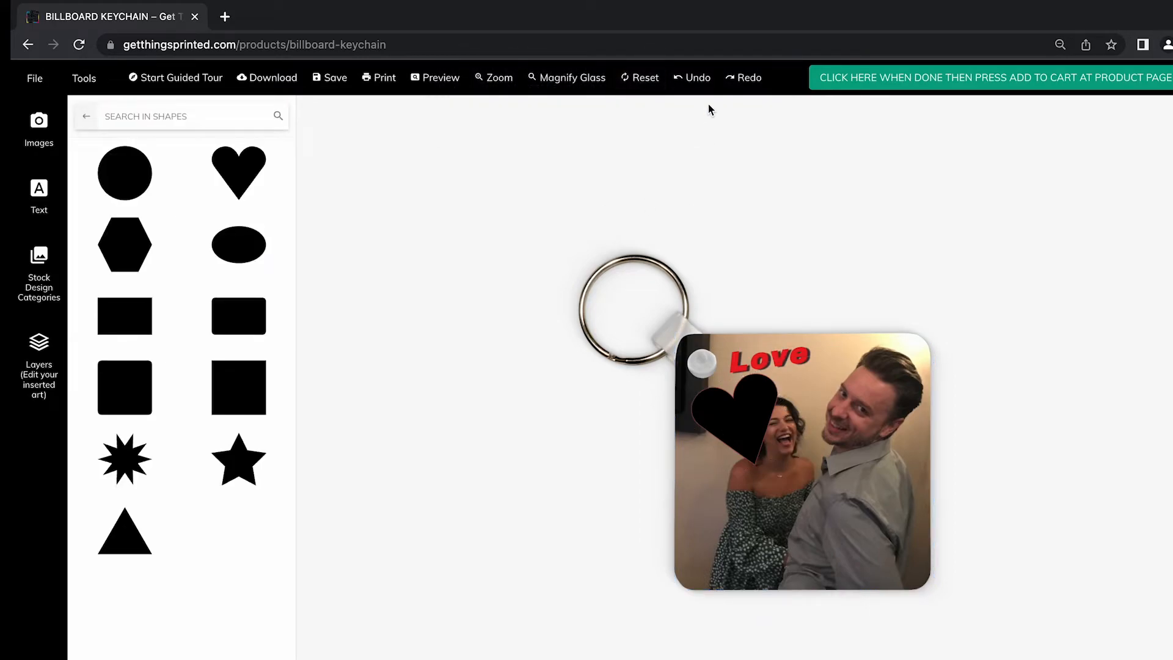
pyautogui.doubleClick(691, 85)
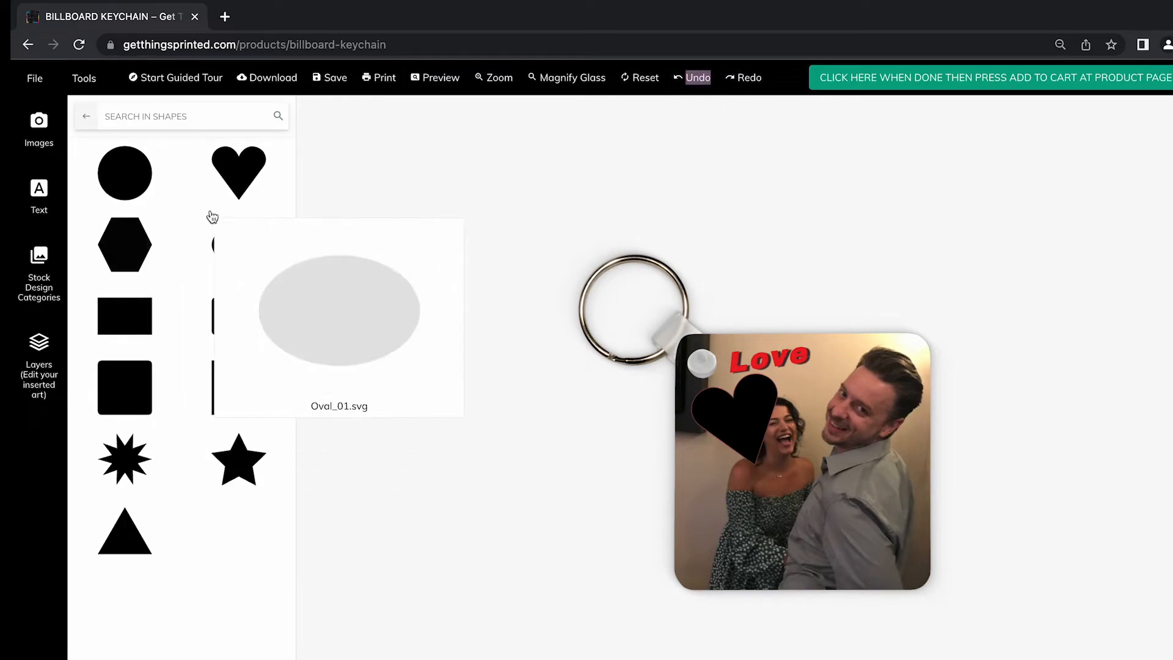
pyautogui.click(732, 438)
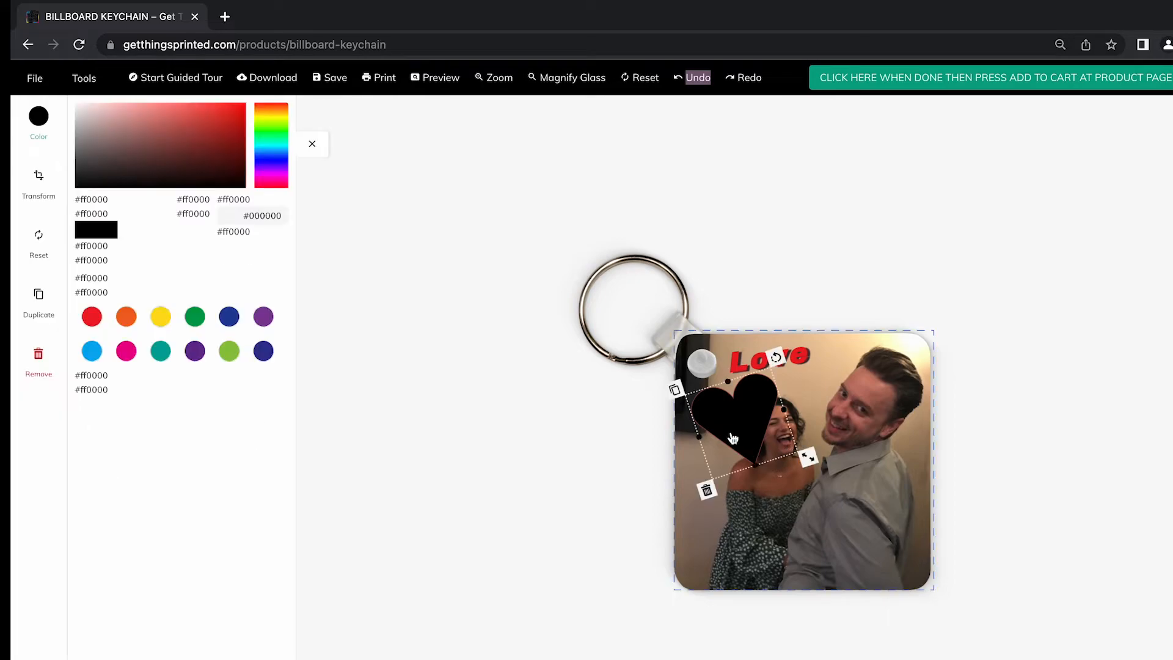
pyautogui.click(707, 488)
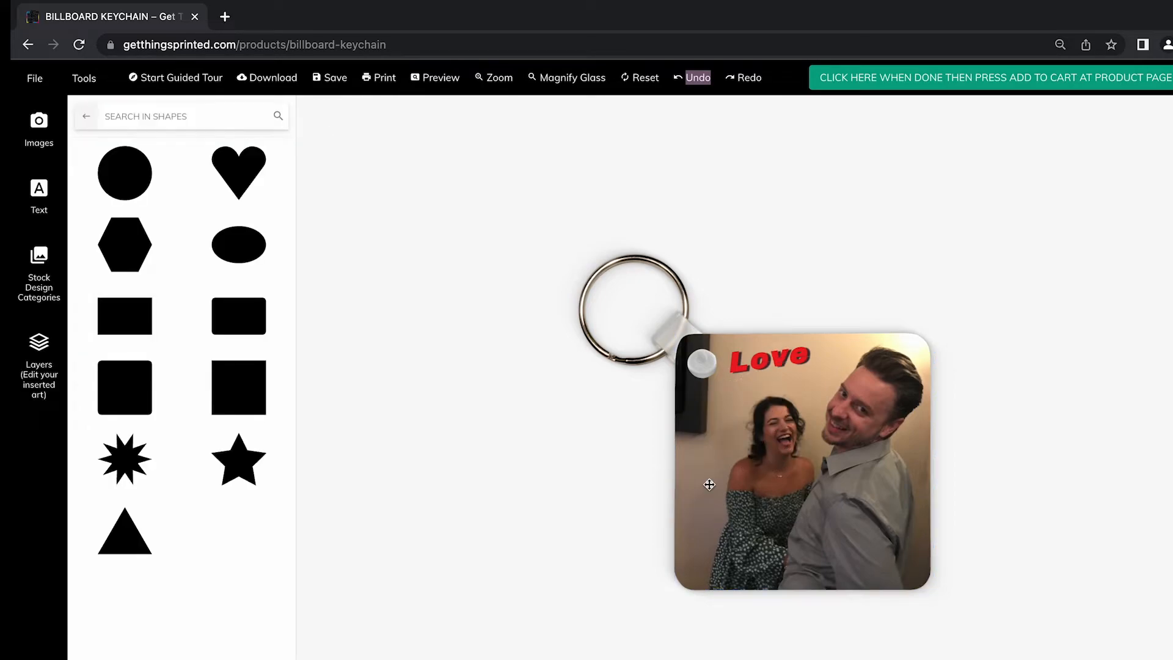
# Add a new heart shape, make it much smaller, and place it slightly tilted left between the keychain hole and the woman's head.
pyautogui.click(243, 169)
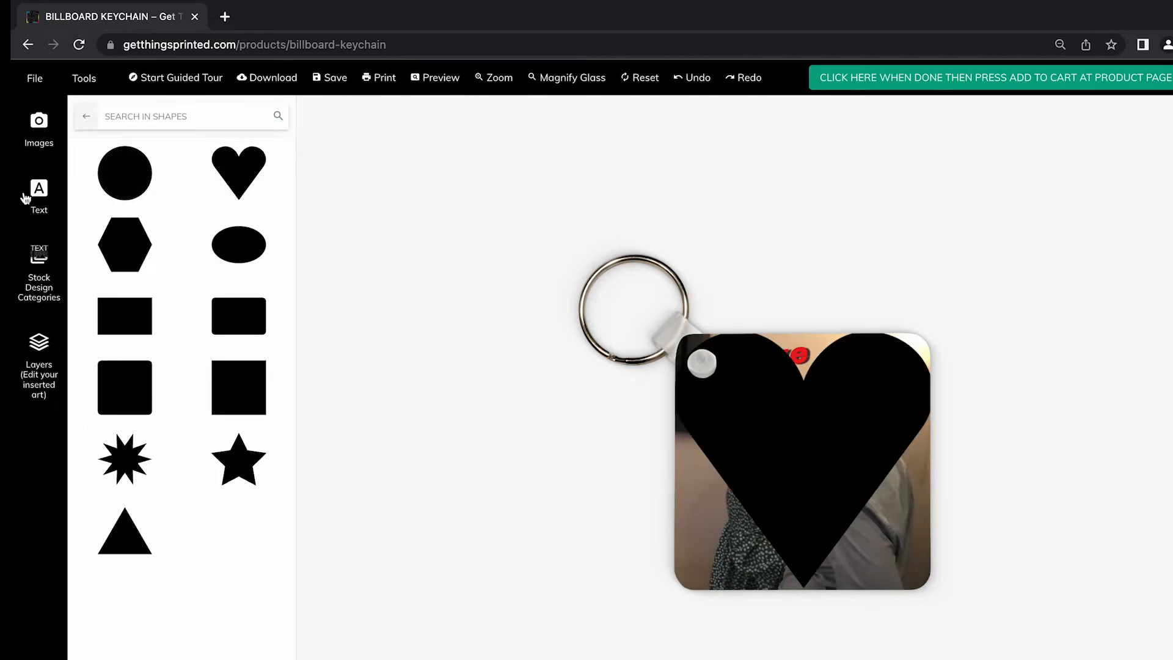
pyautogui.click(829, 529)
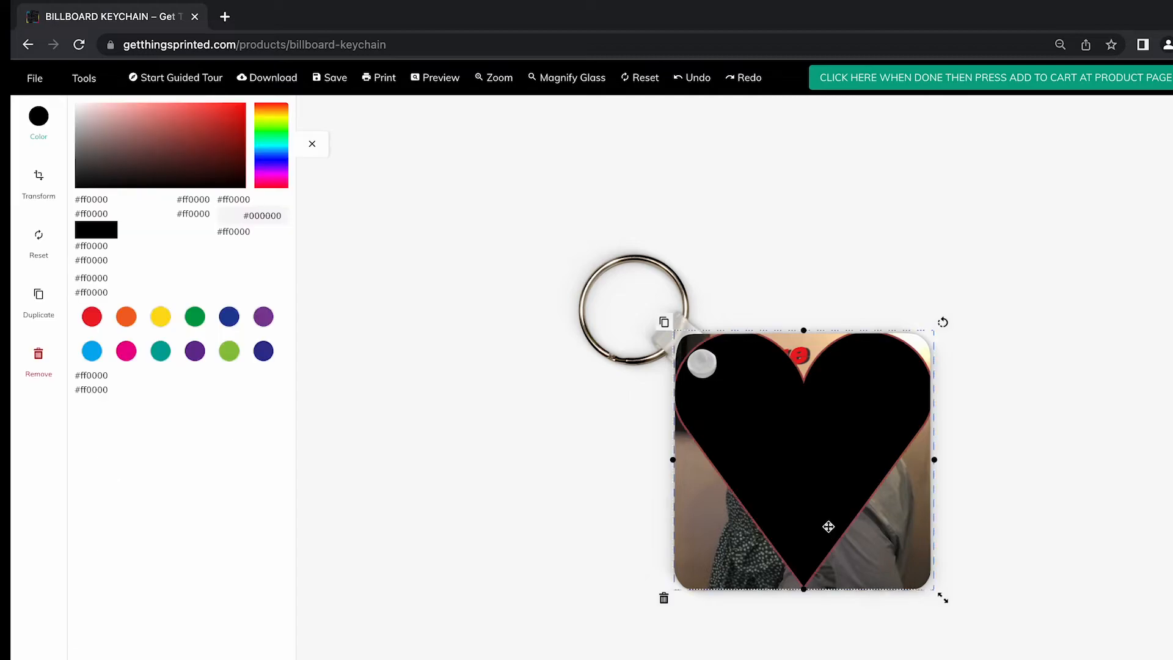
pyautogui.moveTo(944, 600); pyautogui.dragTo(837, 519)
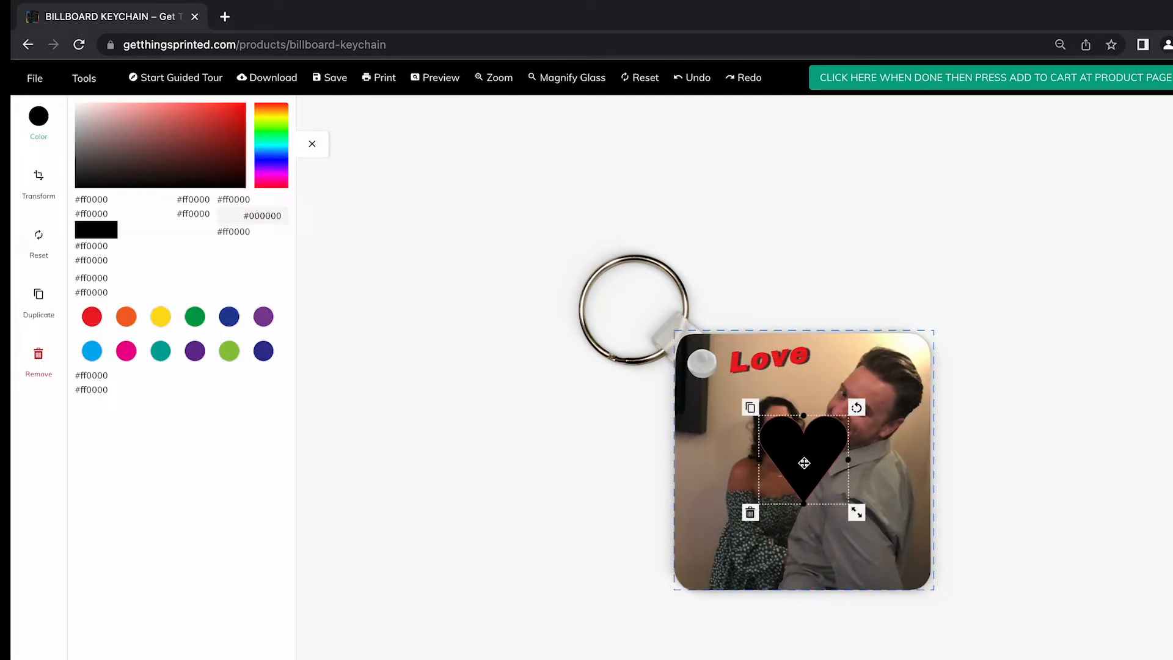
pyautogui.moveTo(854, 411); pyautogui.dragTo(844, 406)
pyautogui.moveTo(801, 474); pyautogui.dragTo(726, 410)
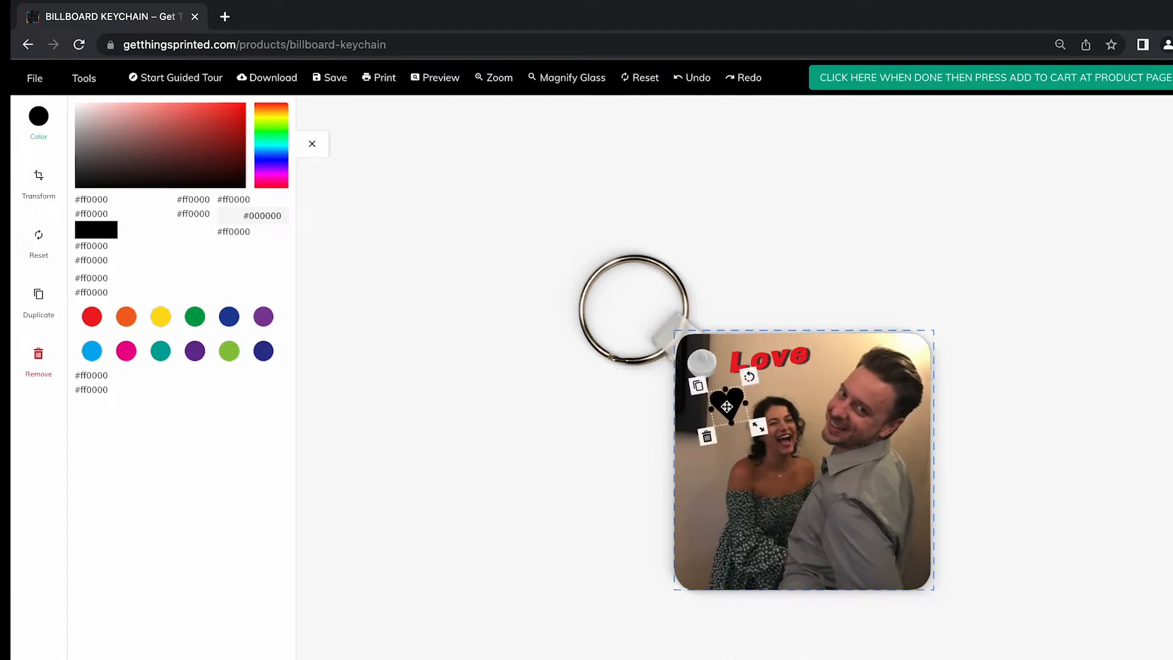
# Try tilting the small black heart further left, and delete it from the photo.
pyautogui.click(630, 527)
pyautogui.click(731, 402)
pyautogui.moveTo(751, 375); pyautogui.dragTo(744, 372)
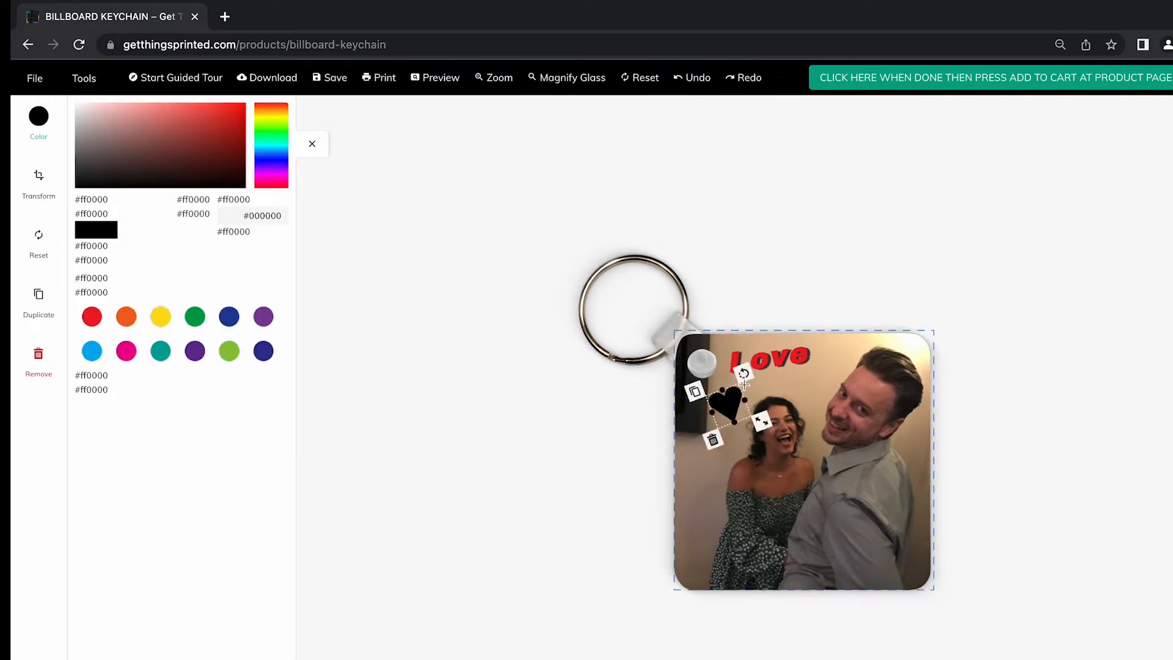
pyautogui.click(715, 441)
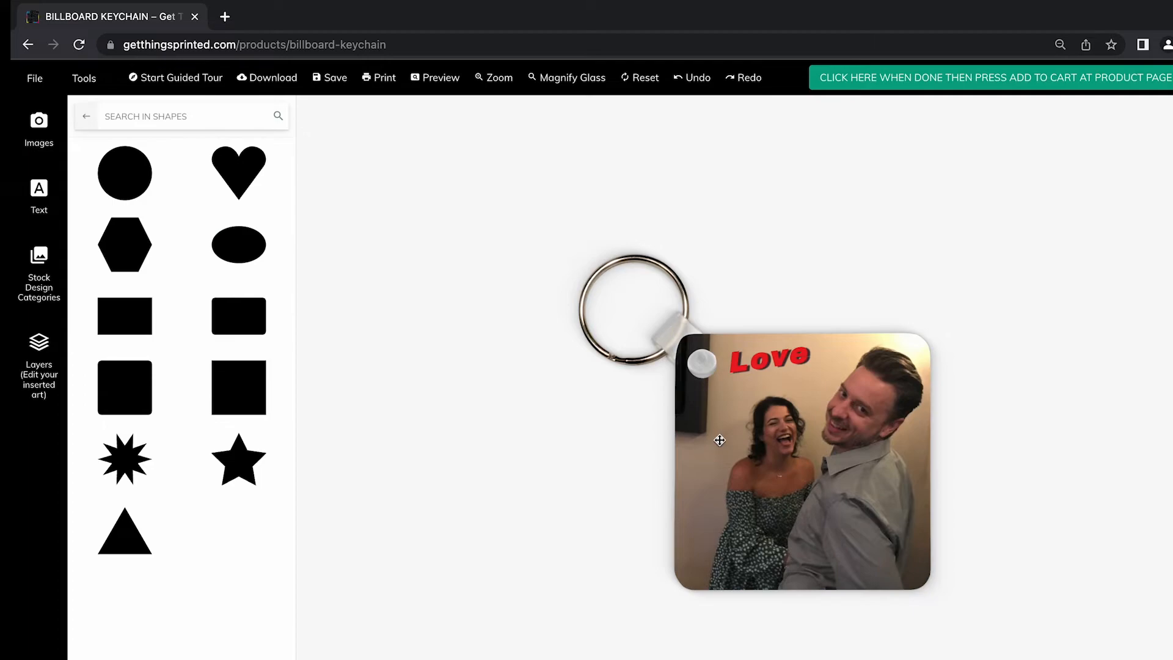
# Add another heart shape, size it small and tilted left just below the keychain hole, and color it red #ed1c24.
pyautogui.click(238, 173)
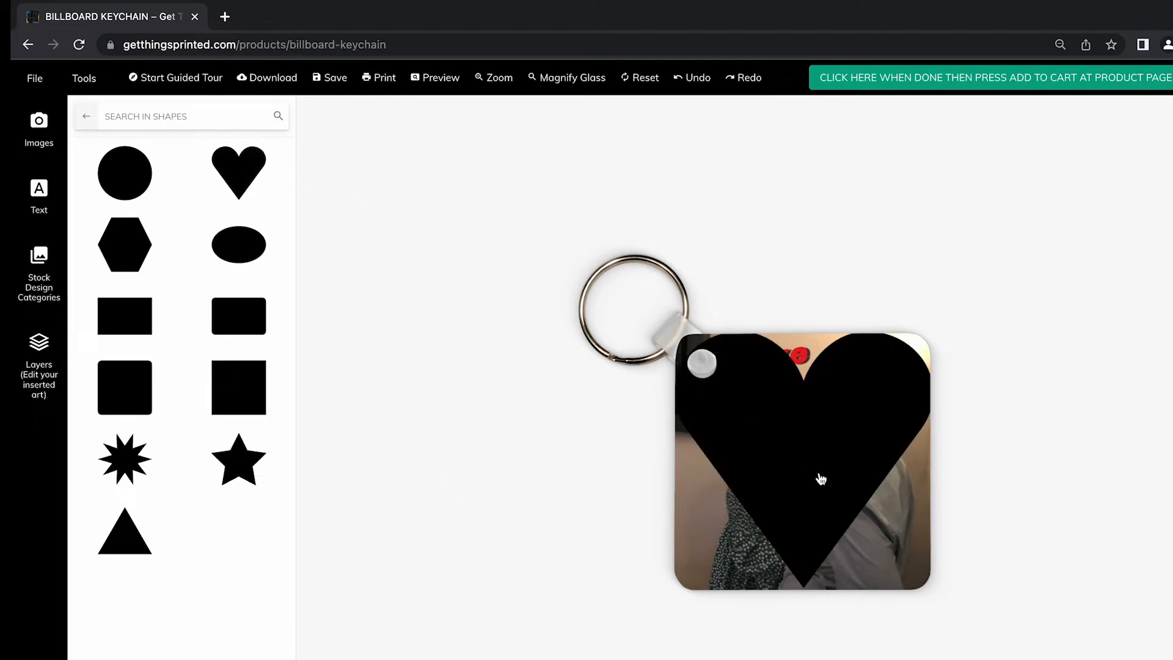
pyautogui.click(820, 478)
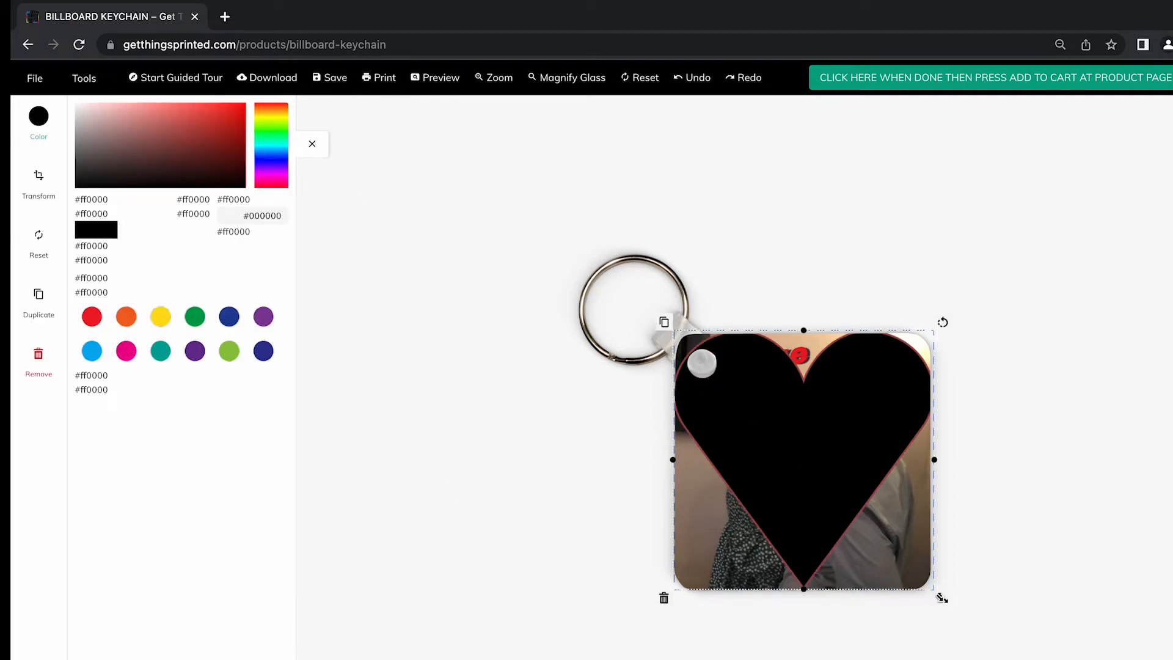
pyautogui.moveTo(944, 597); pyautogui.dragTo(841, 496)
pyautogui.moveTo(842, 422); pyautogui.dragTo(838, 449)
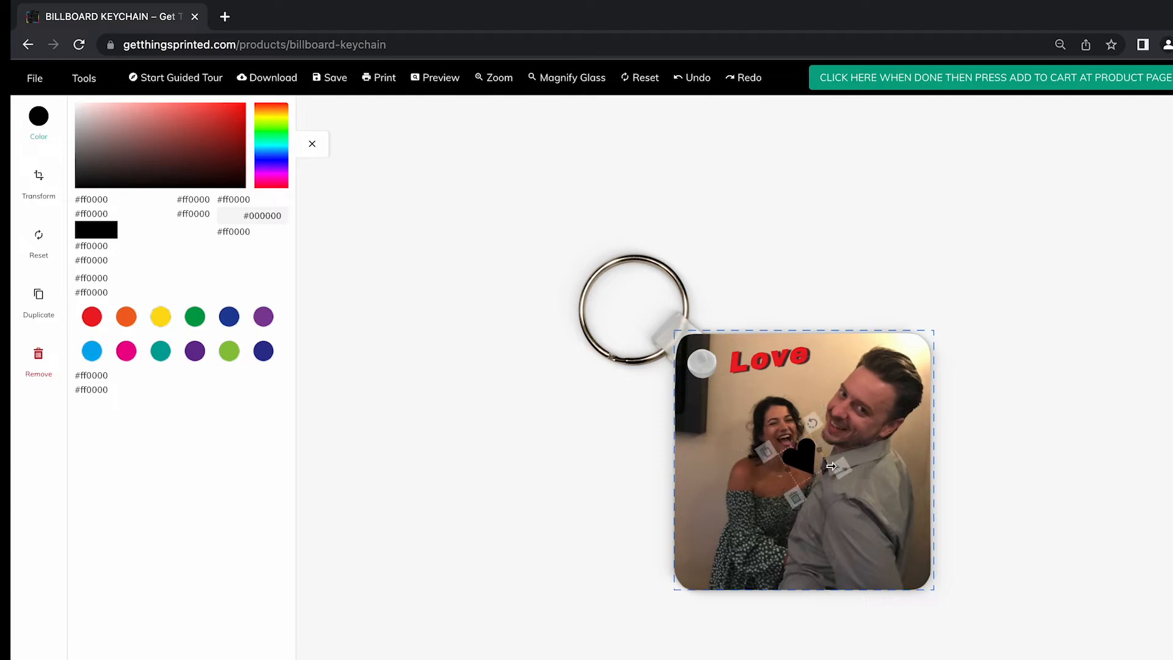
pyautogui.moveTo(800, 457); pyautogui.dragTo(736, 408)
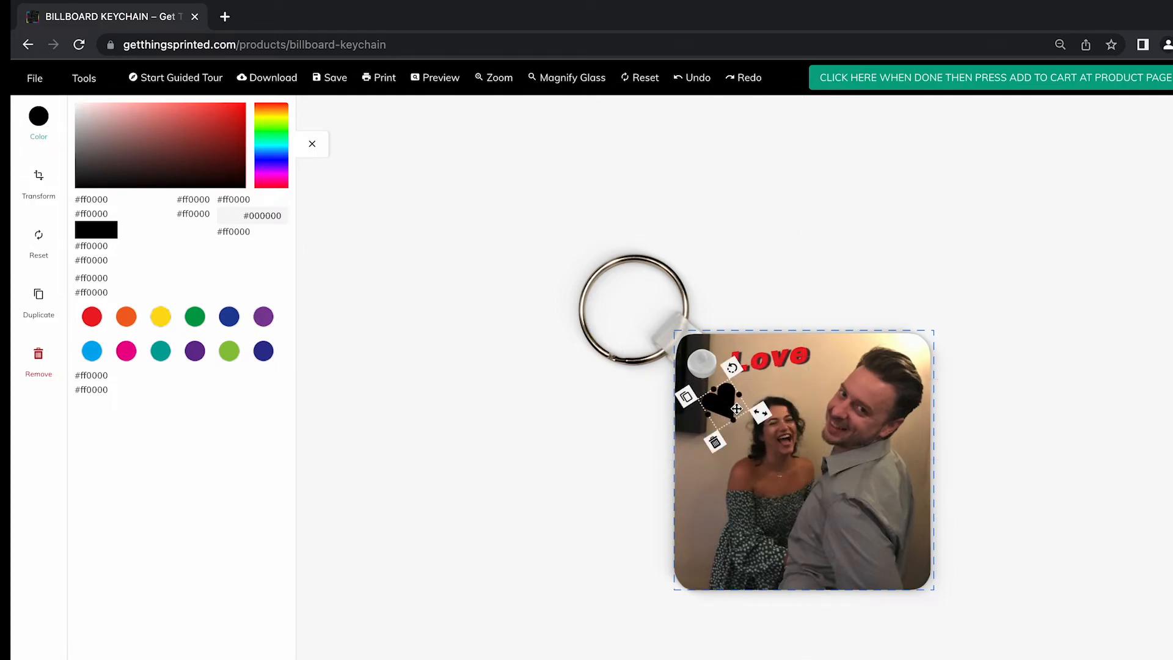
pyautogui.click(91, 317)
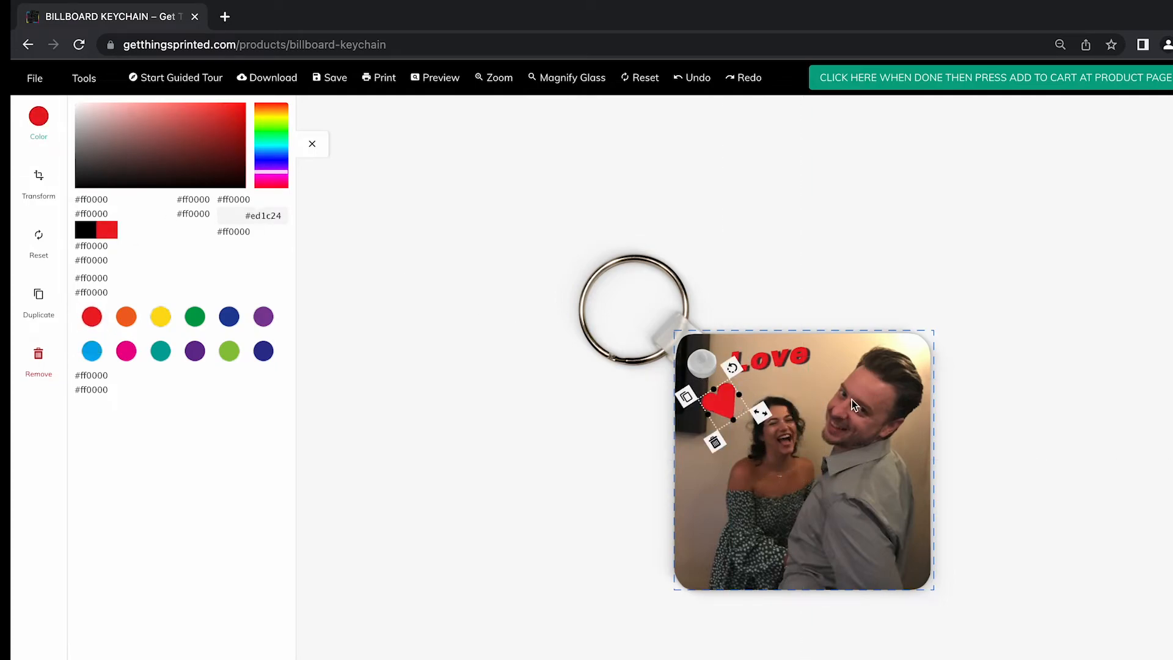
pyautogui.moveTo(736, 358); pyautogui.dragTo(726, 410)
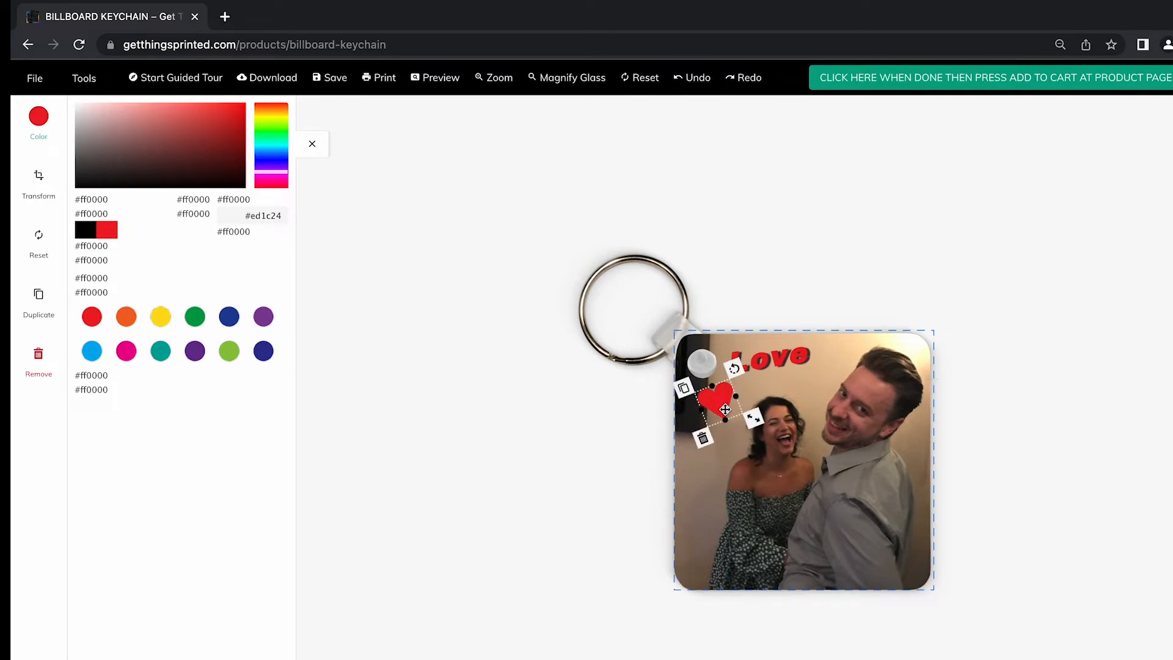
# Move the "Love" text slightly right, away from the red heart, and deselect it.
pyautogui.click(787, 365)
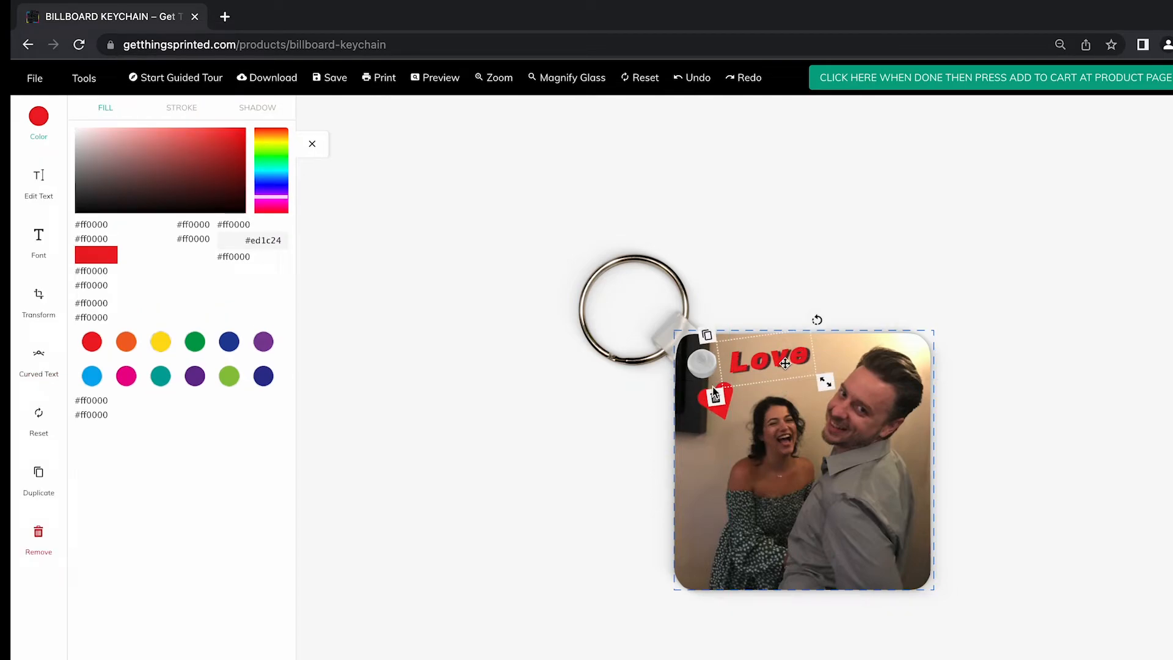
pyautogui.moveTo(785, 364); pyautogui.dragTo(784, 370)
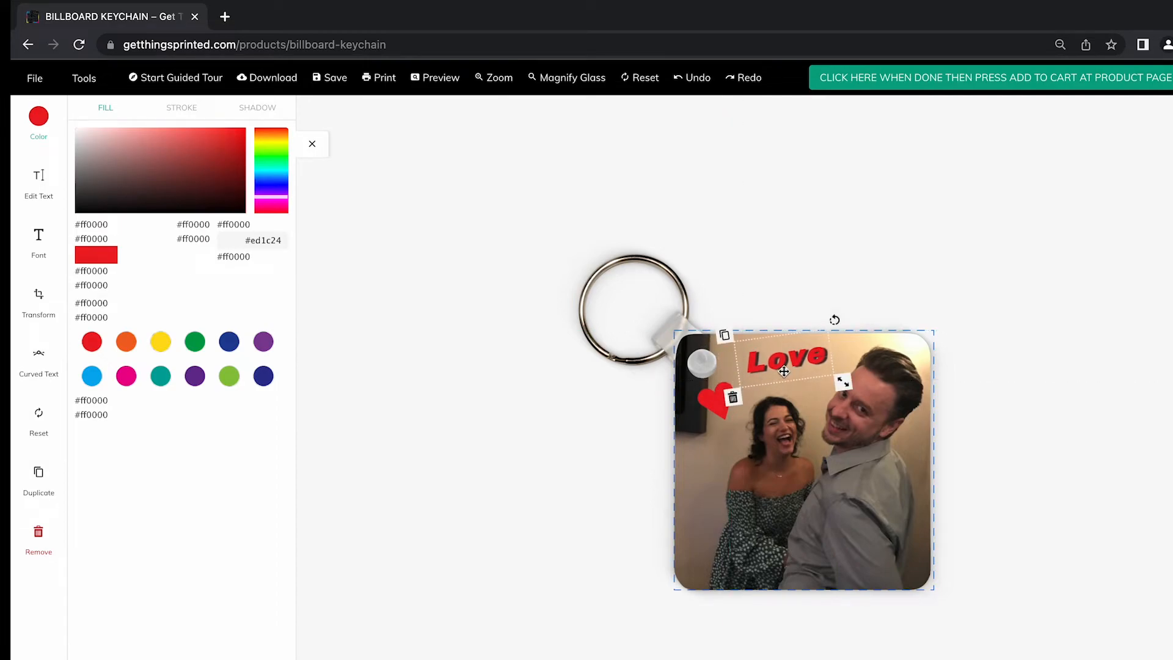
pyautogui.click(773, 438)
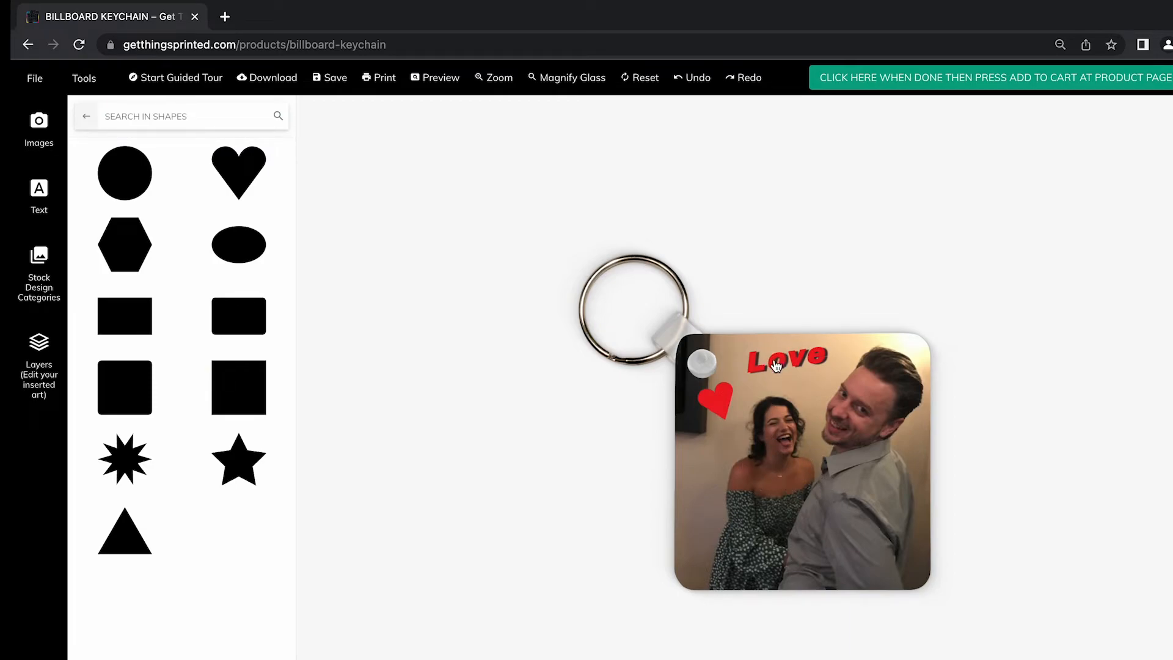
# View the design's layer list and select the red heart on the keychain.
pyautogui.click(29, 353)
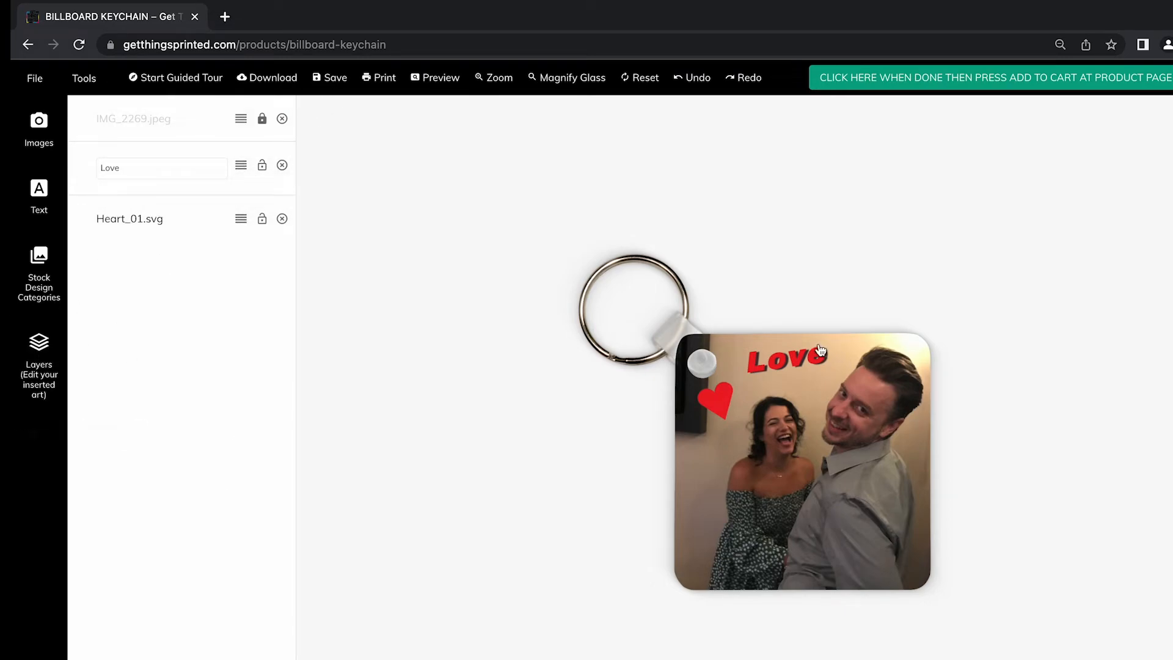
pyautogui.click(724, 395)
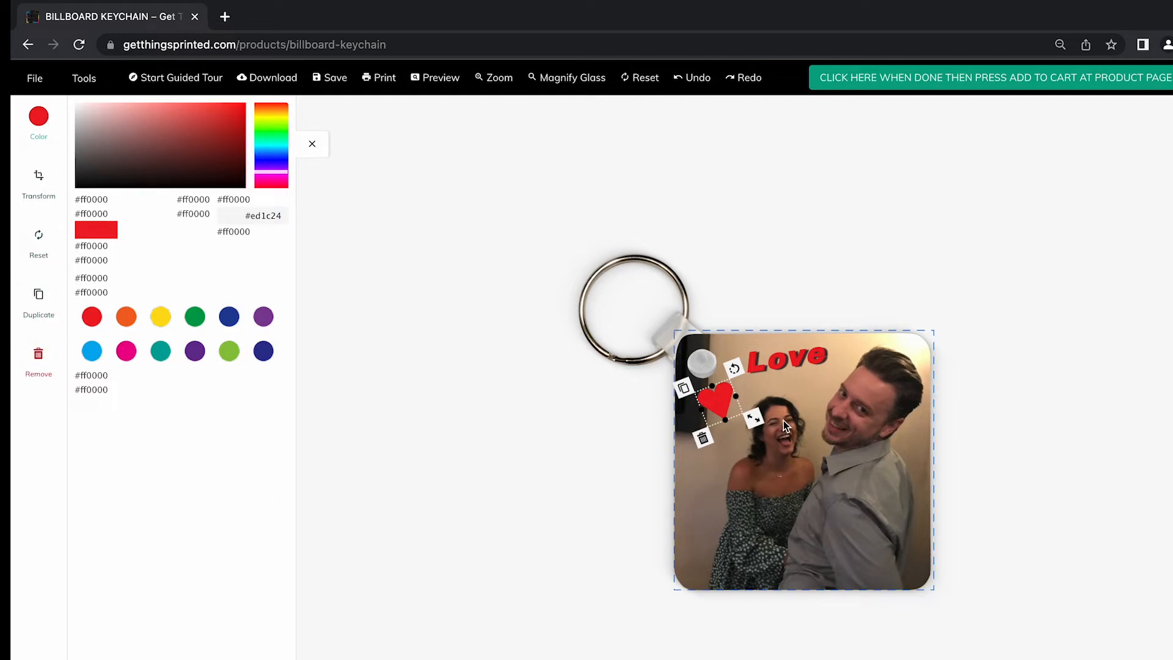
# Enlarge the red heart below the keychain hole and move the "Love" text onto it.
pyautogui.moveTo(754, 419)
pyautogui.mouseDown()
pyautogui.moveTo(770, 432)
pyautogui.moveTo(733, 423)
pyautogui.moveTo(738, 436)
pyautogui.mouseUp()
pyautogui.moveTo(806, 363); pyautogui.dragTo(743, 427)
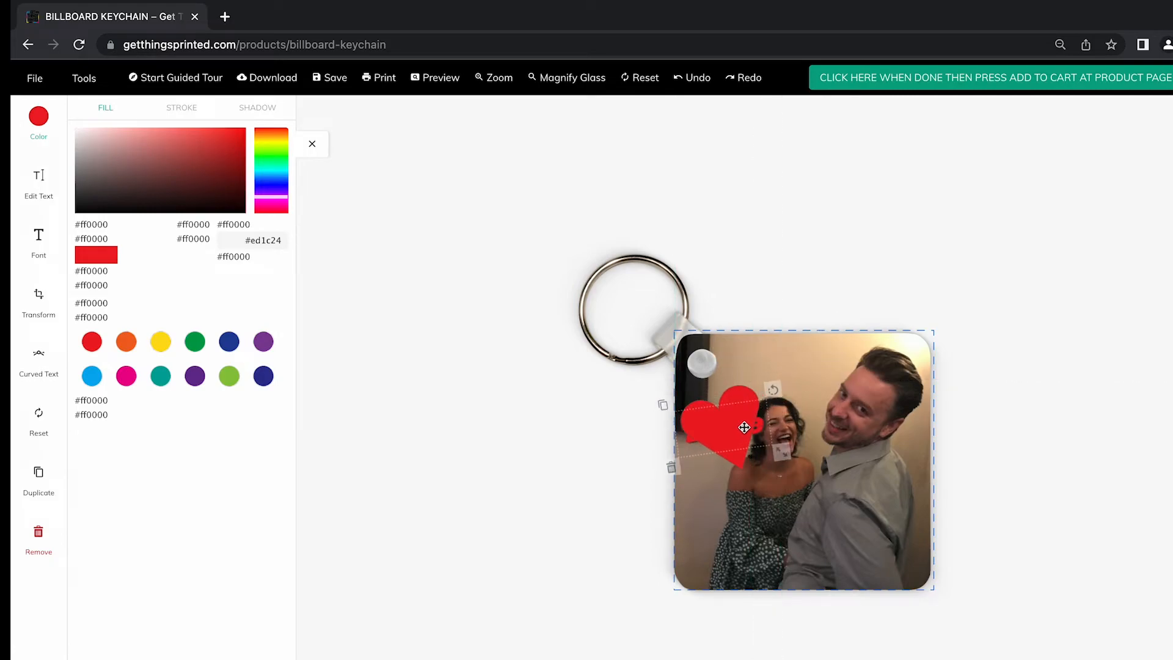
pyautogui.click(689, 442)
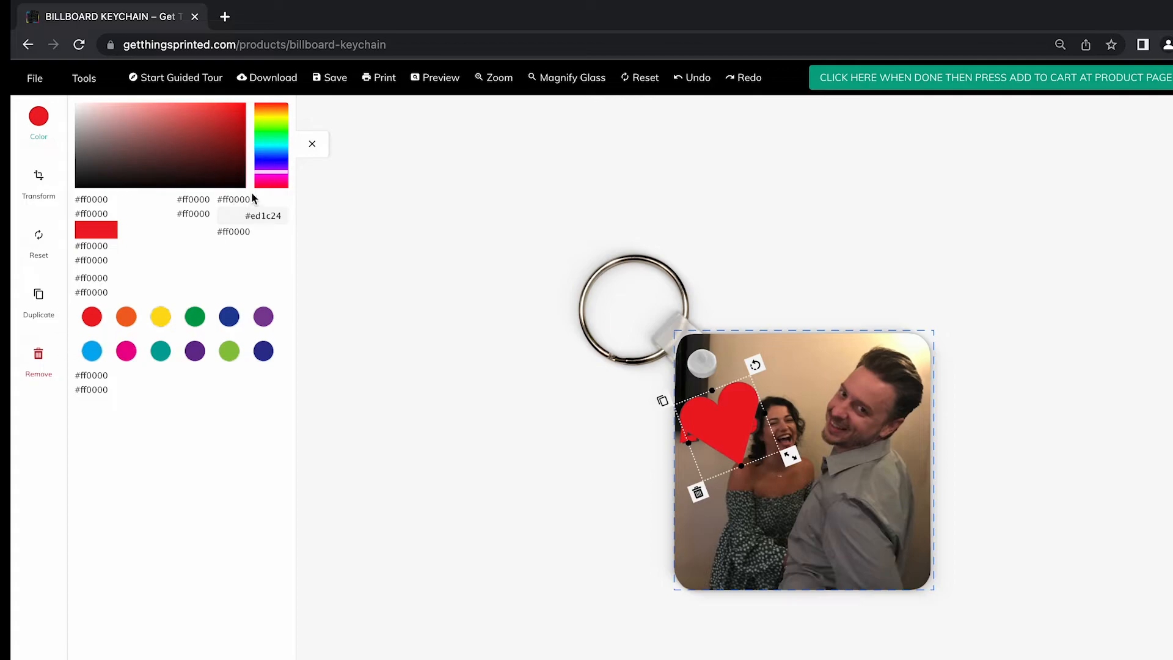
# Reorder the layers so the "Love" text sits in front of the red heart.
pyautogui.click(318, 147)
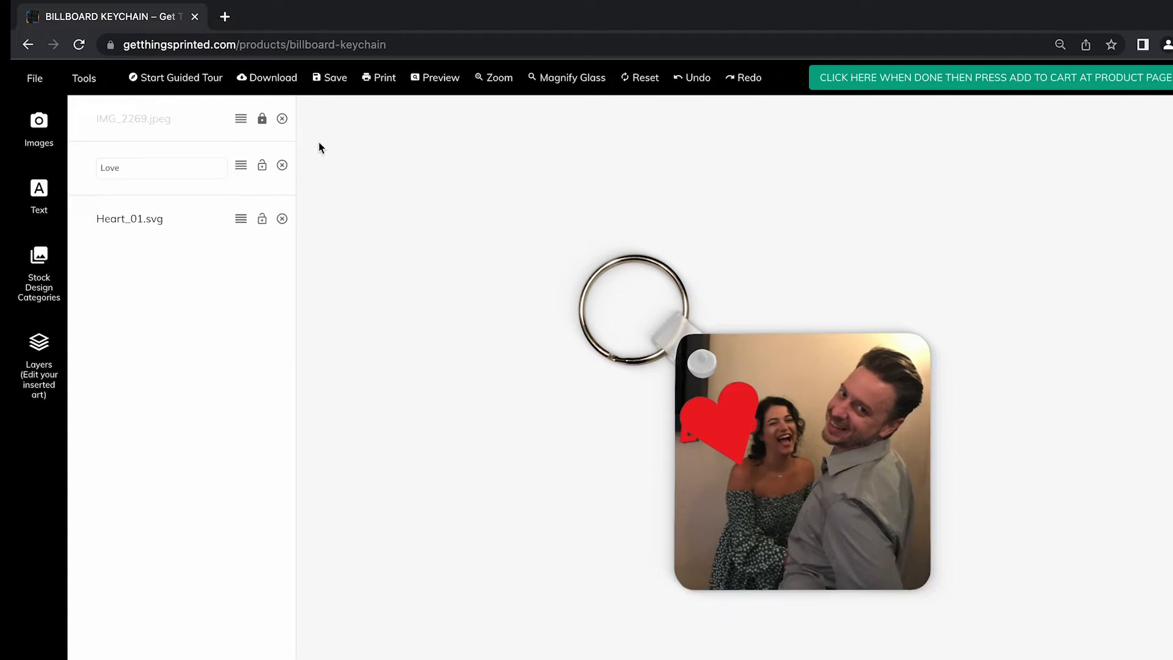
pyautogui.click(40, 354)
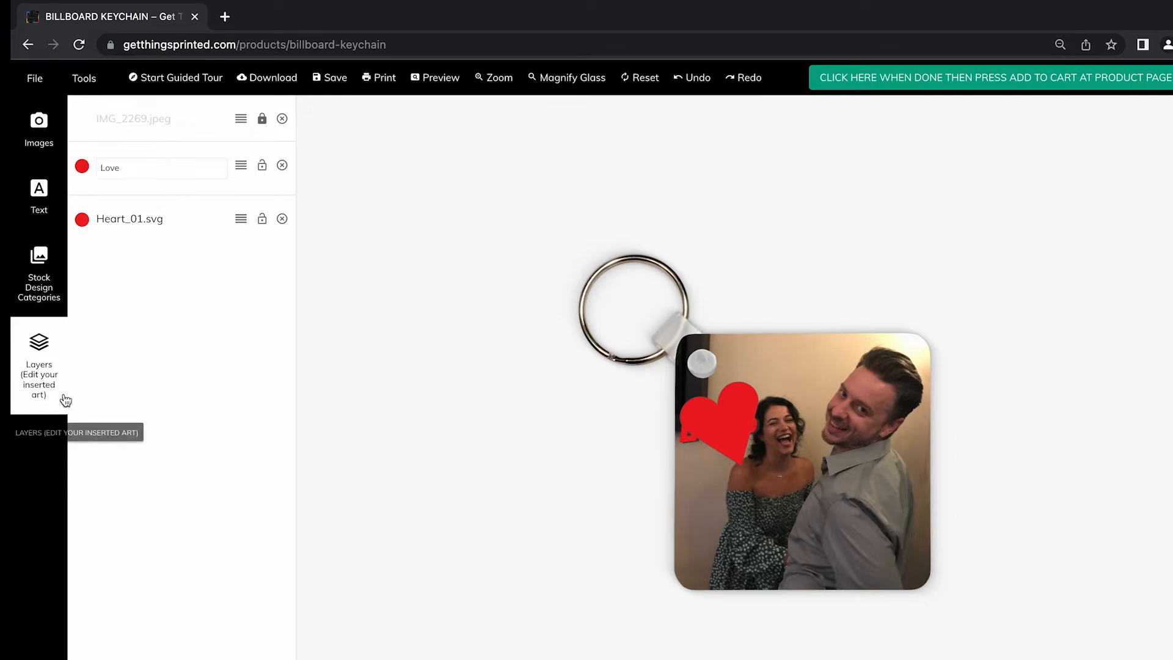
pyautogui.moveTo(241, 165)
pyautogui.mouseDown()
pyautogui.moveTo(241, 228)
pyautogui.moveTo(241, 150)
pyautogui.moveTo(243, 162)
pyautogui.mouseUp()
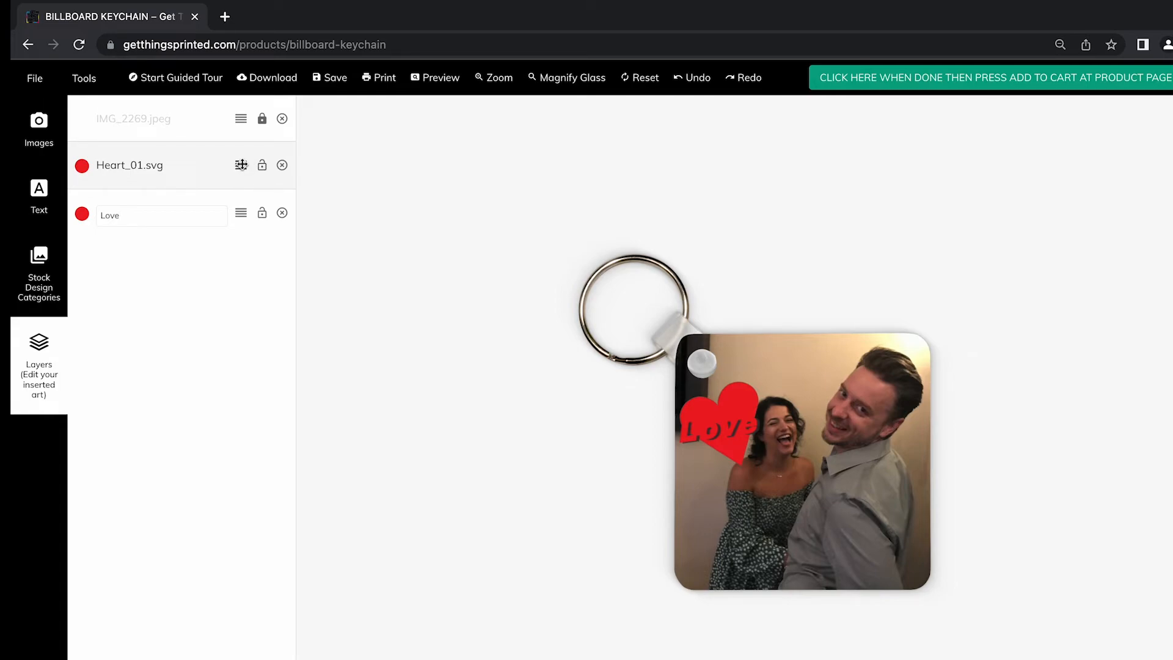
# Recolor the heart near-black #0d0d0d and bring the "Love" text layer back in front of it.
pyautogui.click(742, 424)
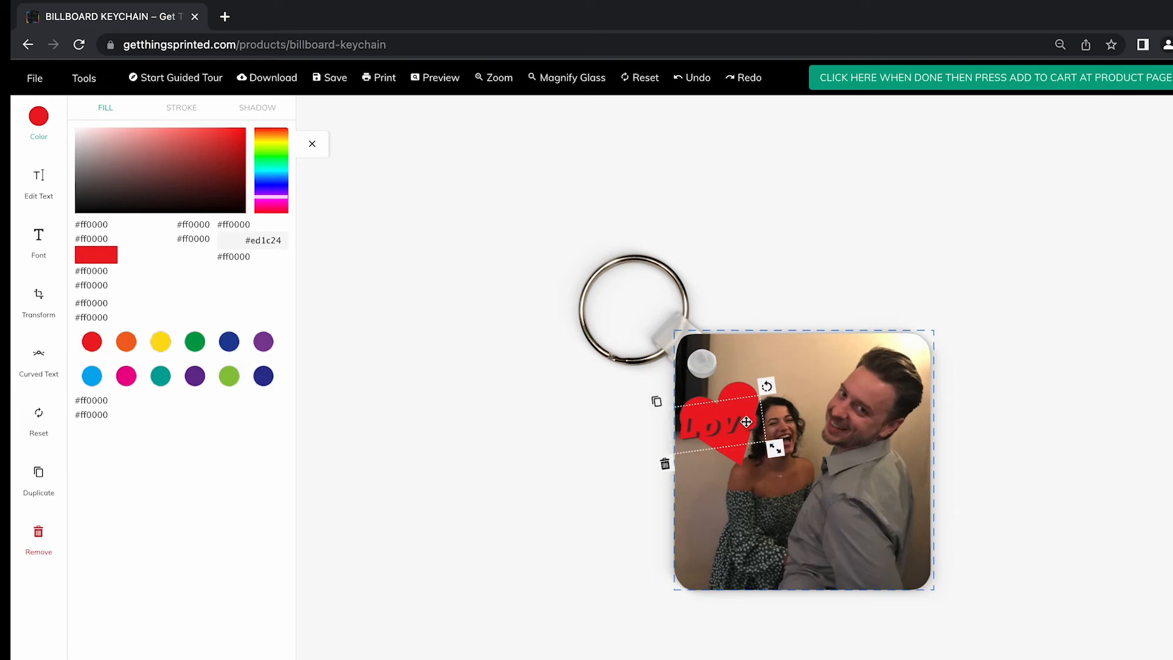
pyautogui.click(743, 390)
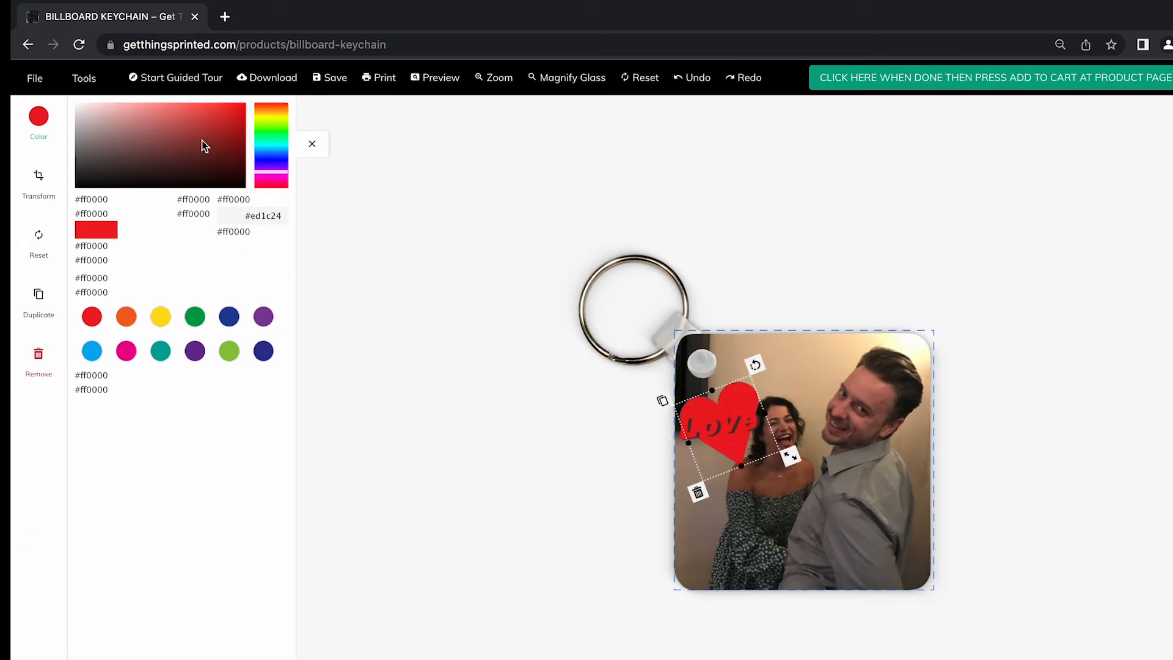
pyautogui.moveTo(178, 126); pyautogui.dragTo(183, 185)
pyautogui.click(316, 145)
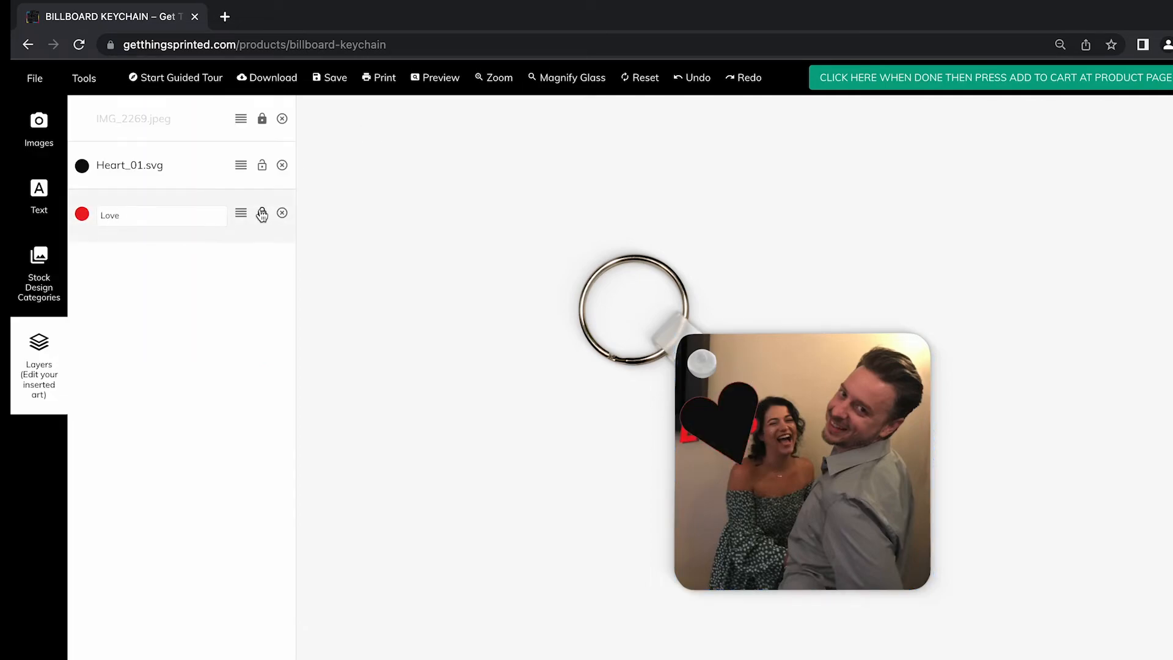
pyautogui.moveTo(240, 211); pyautogui.dragTo(242, 160)
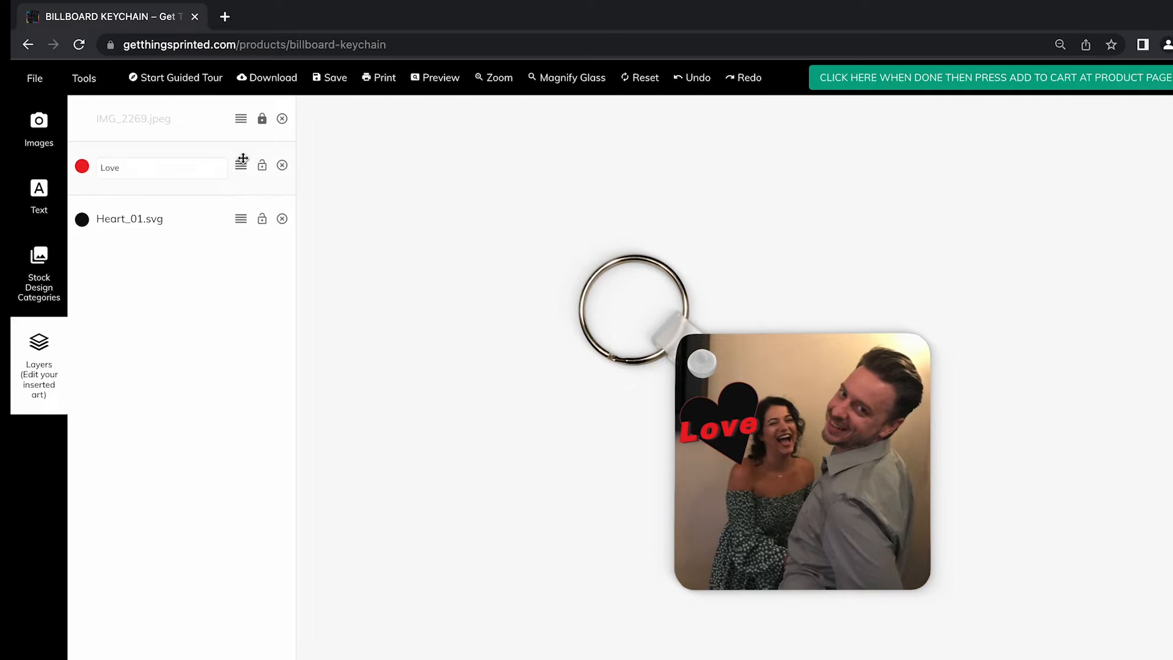
# Move the black heart above the woman's head, shrink it, and place the "Love" text over it.
pyautogui.click(738, 408)
pyautogui.moveTo(738, 404); pyautogui.dragTo(765, 352)
pyautogui.moveTo(819, 413); pyautogui.dragTo(782, 372)
pyautogui.moveTo(709, 439); pyautogui.dragTo(768, 380)
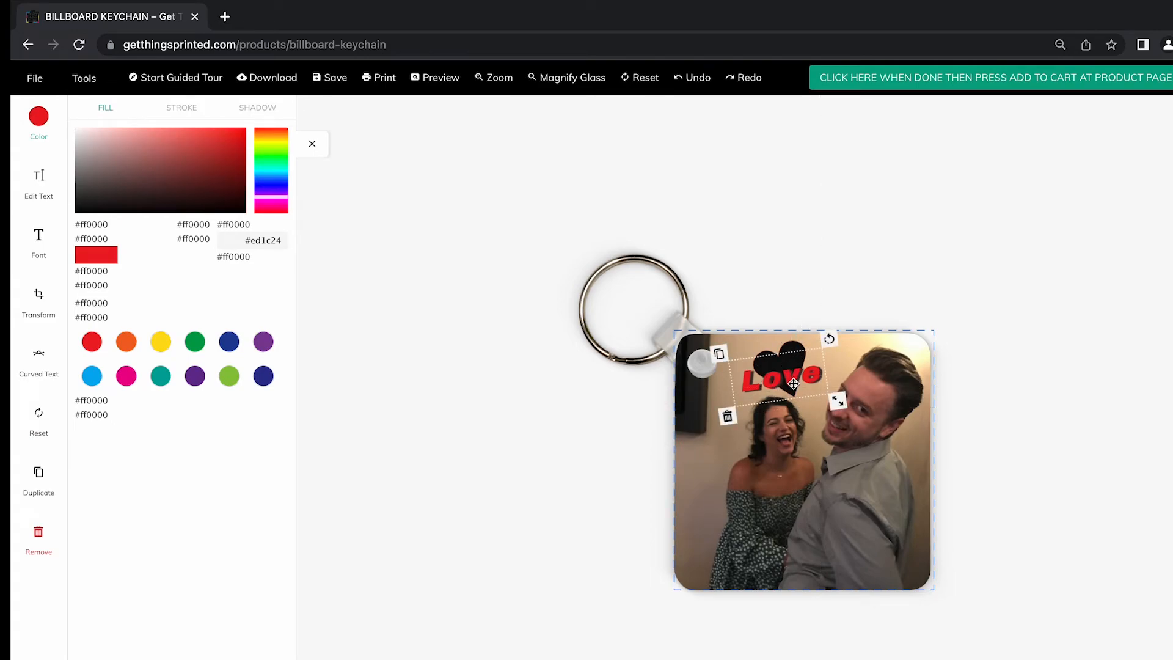
# Nudge the "Love" text in small increments up and slightly right to center it over the black heart.
pyautogui.press('Up')
pyautogui.press('Up')
pyautogui.press('Up')
pyautogui.press('Up')
pyautogui.press('Up')
pyautogui.press('Up')
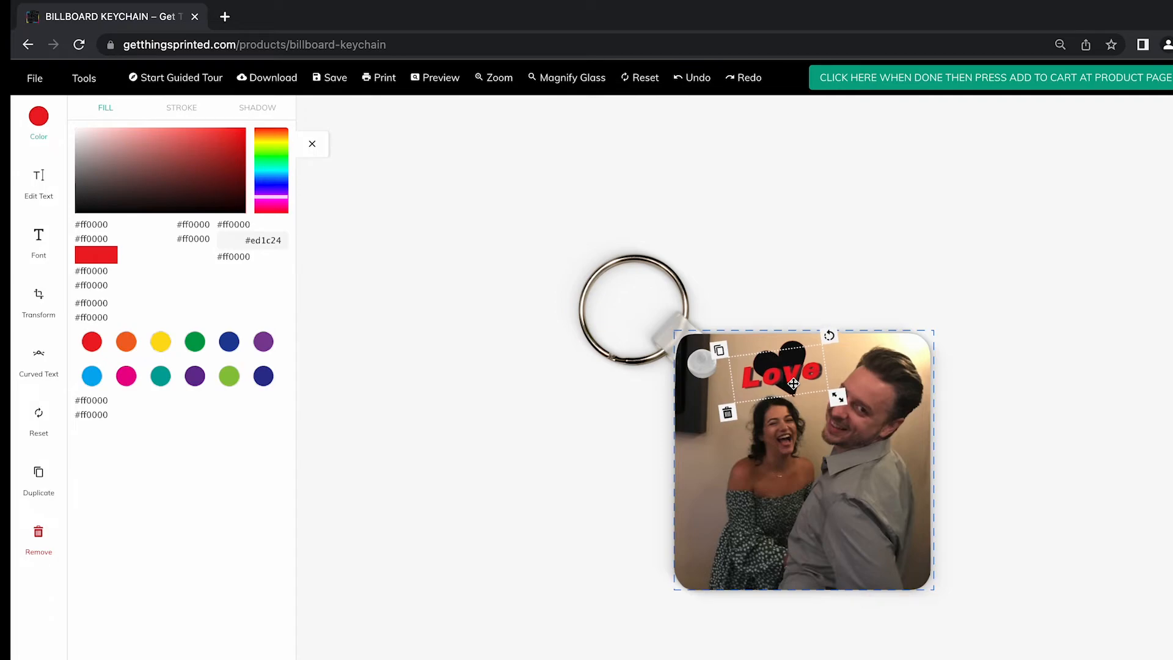
pyautogui.press('Down')
pyautogui.press('Down')
pyautogui.press('Down')
pyautogui.press('Down')
pyautogui.press('Right')
pyautogui.press('Right')
pyautogui.press('Right')
pyautogui.press('Right')
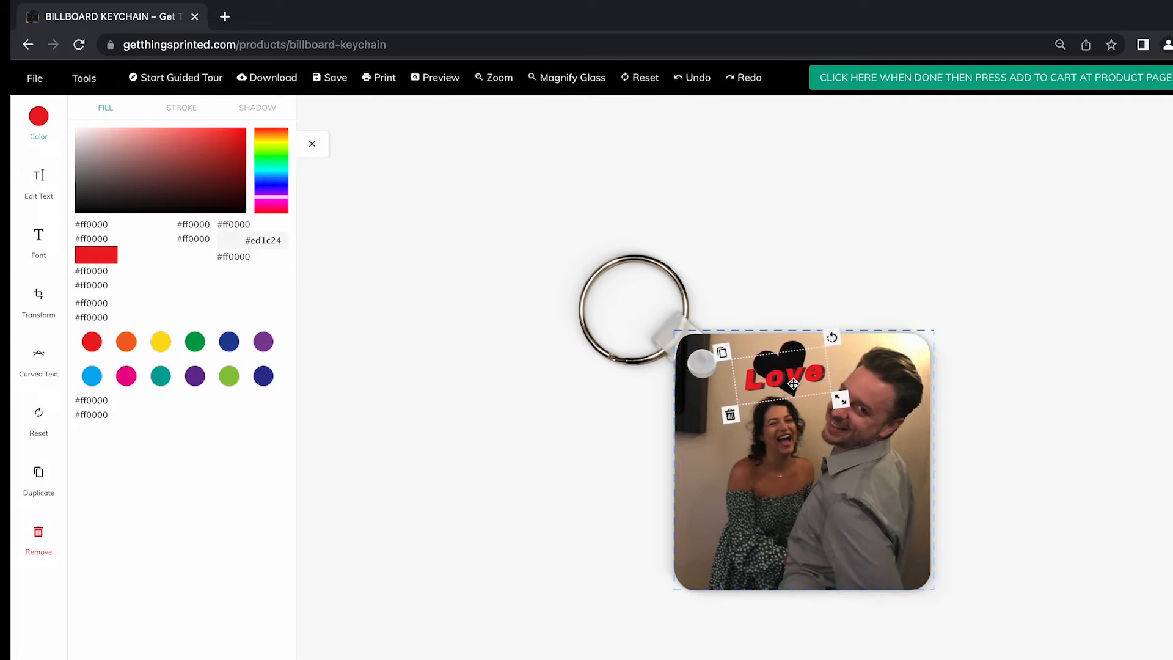
pyautogui.press('Left')
pyautogui.press('Left')
pyautogui.press('Up')
pyautogui.press('Up')
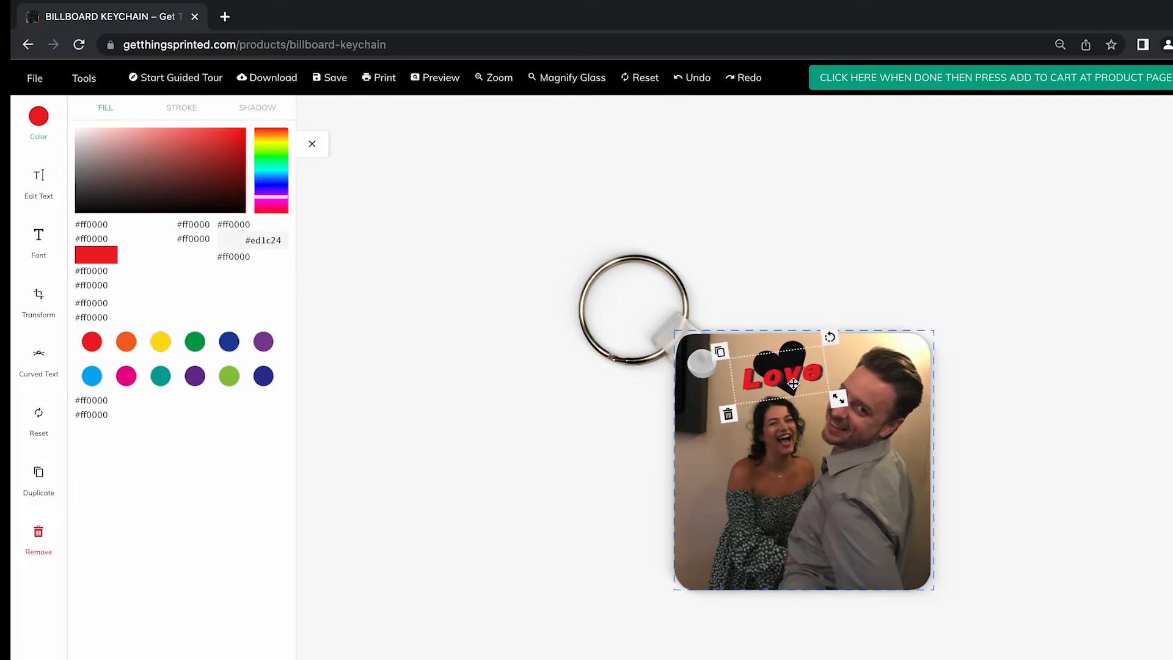
pyautogui.press('Up')
pyautogui.press('Up')
pyautogui.press('Up')
pyautogui.press('Up')
pyautogui.press('Up')
pyautogui.press('Up')
pyautogui.press('Up')
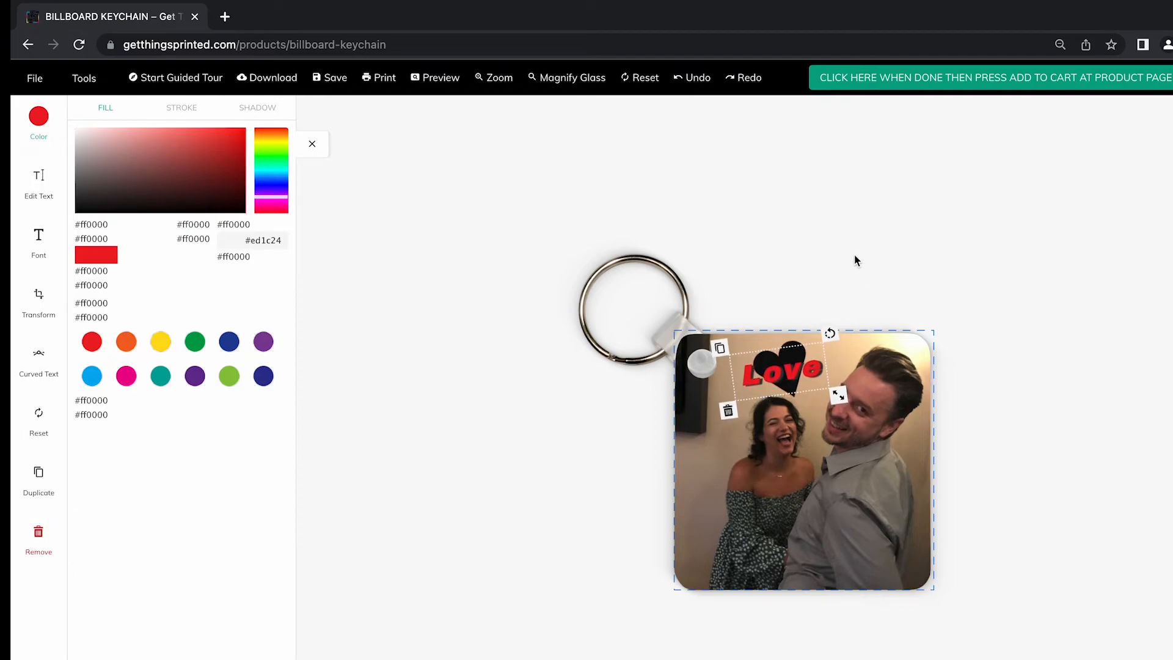
pyautogui.press('Right')
pyautogui.press('Right')
pyautogui.press('Right')
pyautogui.press('Right')
pyautogui.press('Right')
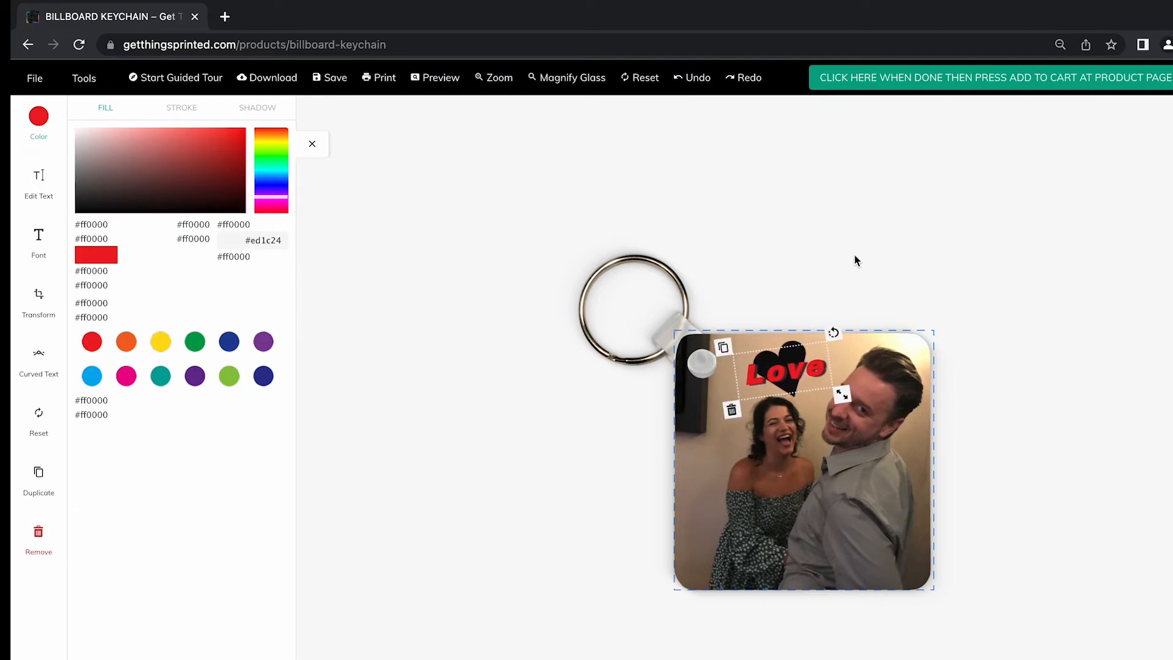
pyautogui.press('Left')
pyautogui.press('Left')
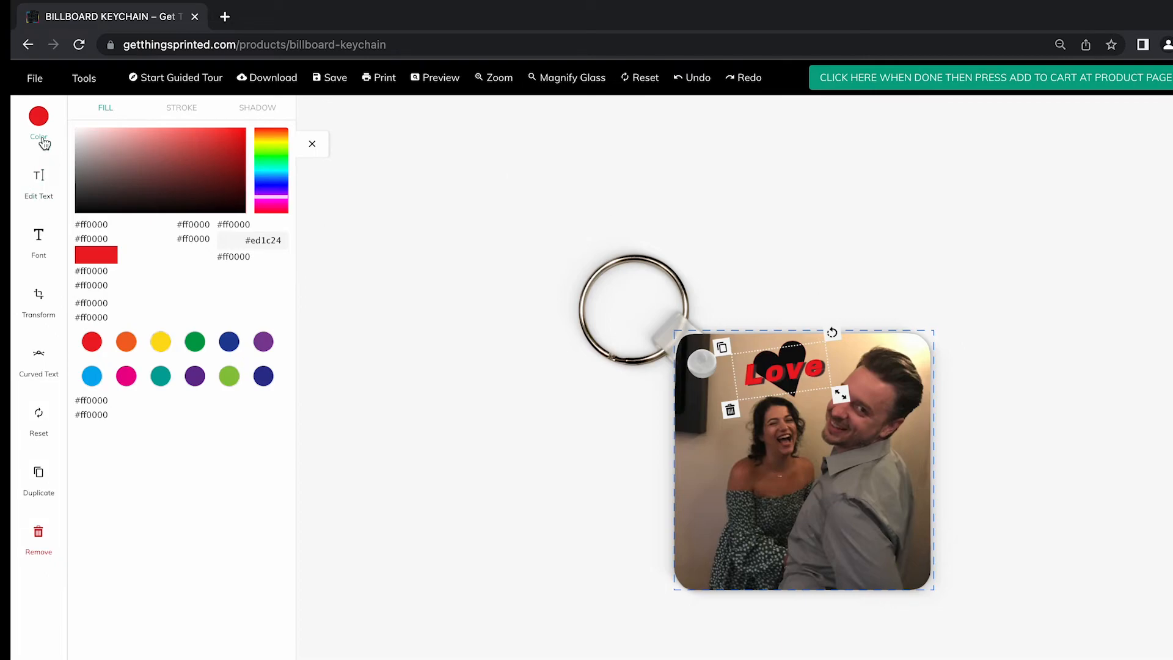
# Set the "Love" text's font size to 53 and deselect the text.
pyautogui.click(38, 178)
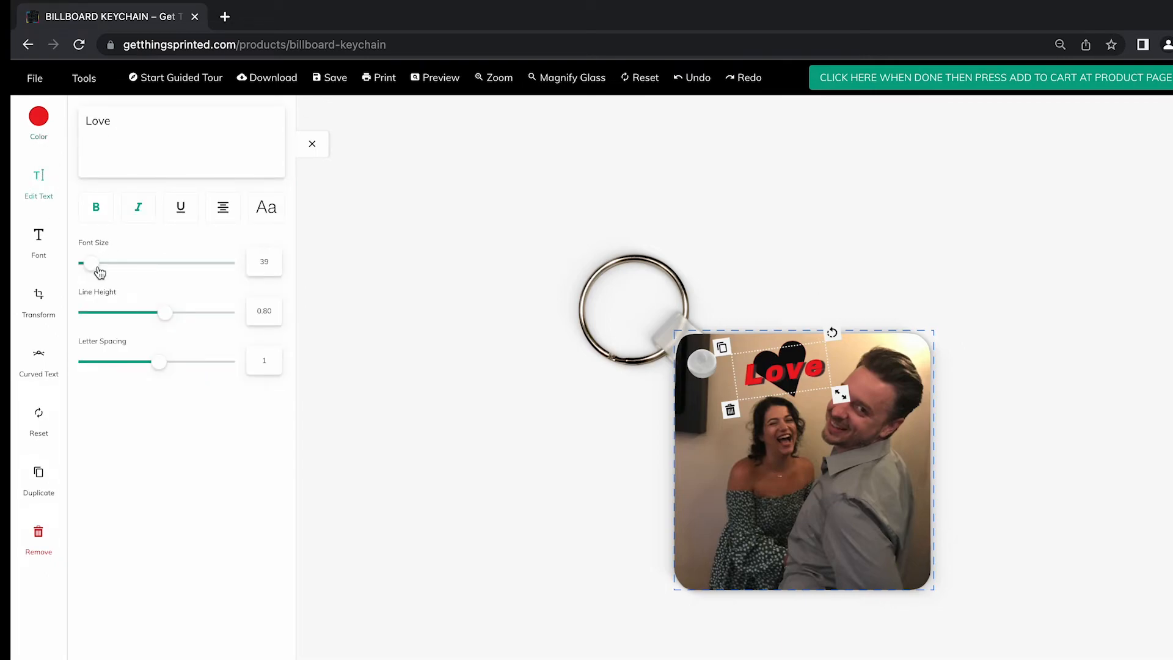
pyautogui.moveTo(97, 272); pyautogui.dragTo(96, 271)
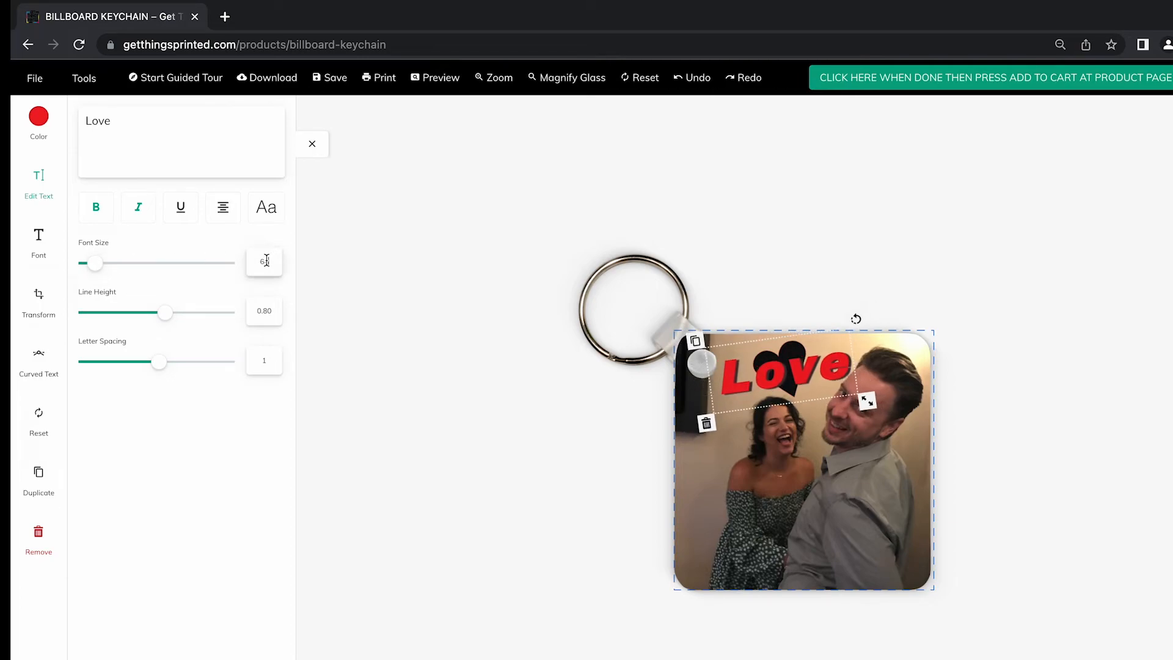
pyautogui.write('53')
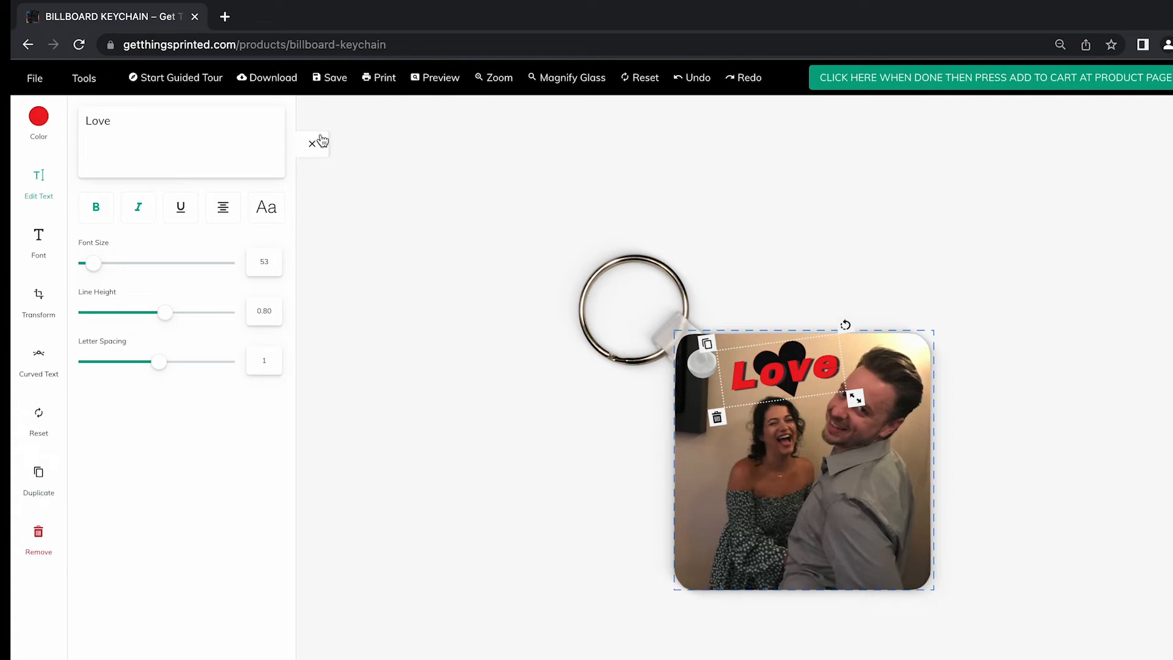
pyautogui.click(313, 142)
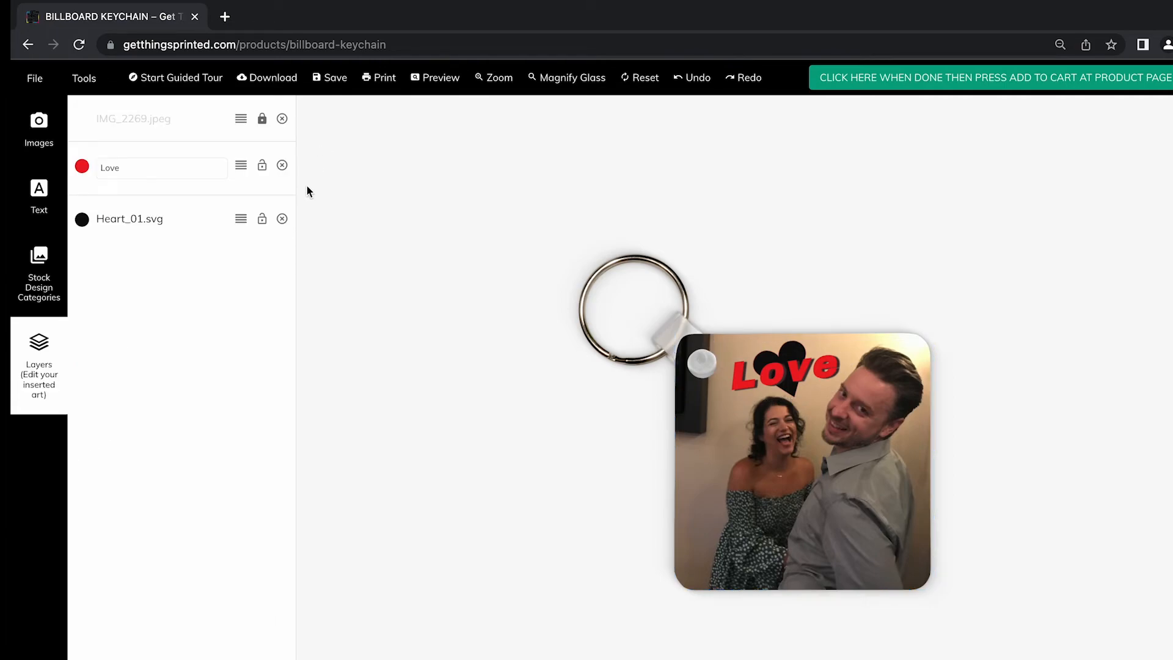
# Lock the "Love" text layer, then select the heart through its layer and deselect it.
pyautogui.click(262, 169)
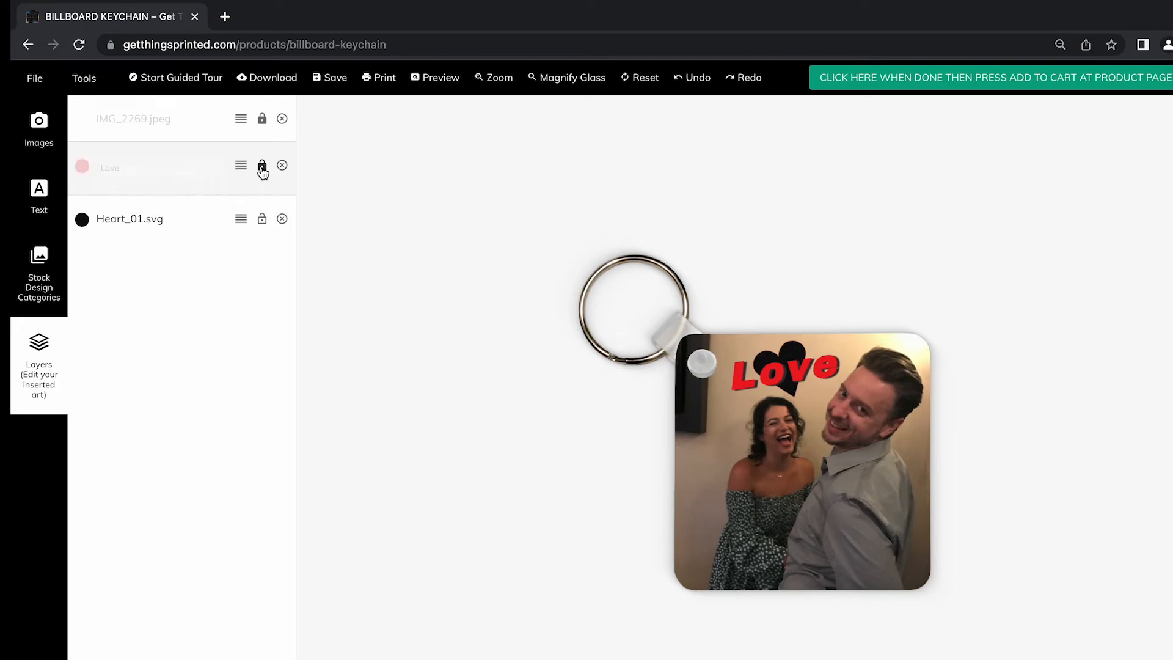
pyautogui.click(190, 216)
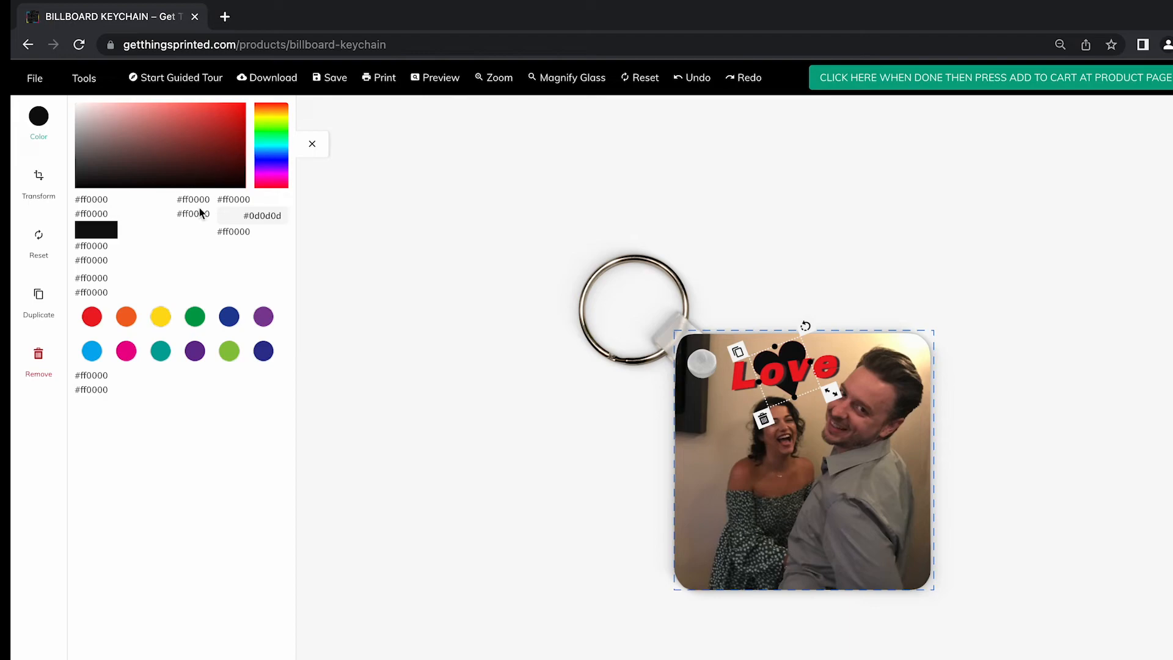
pyautogui.click(313, 146)
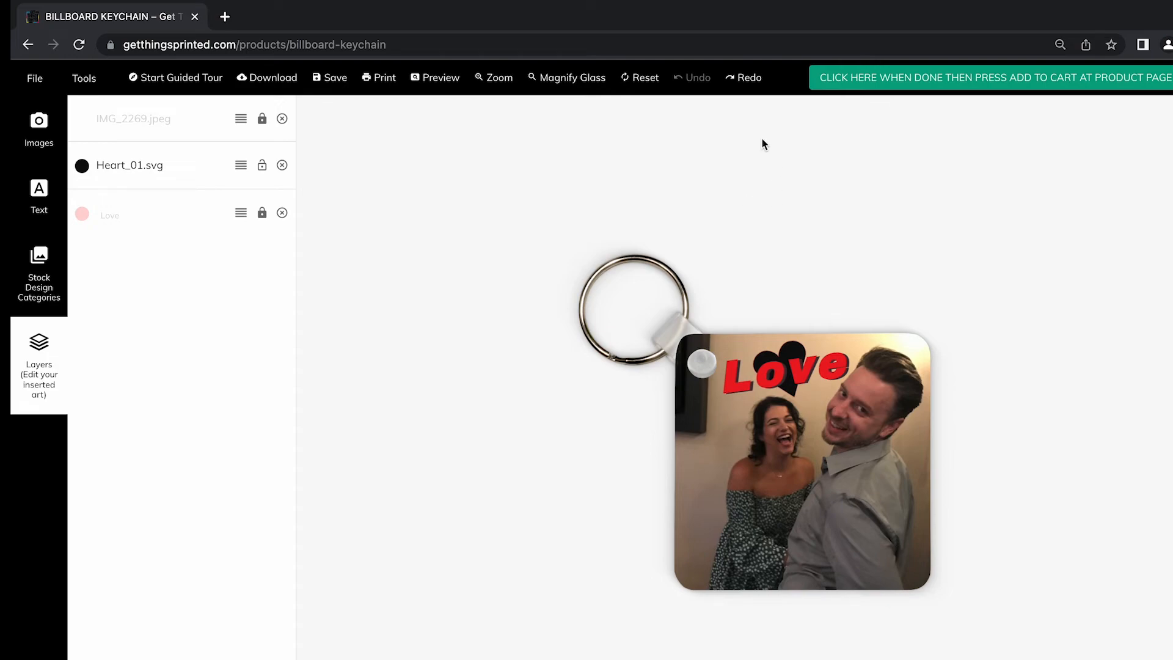
# Redo and undo the recent "Love" text size changes, and start resetting the whole design but cancel it.
pyautogui.doubleClick(744, 82)
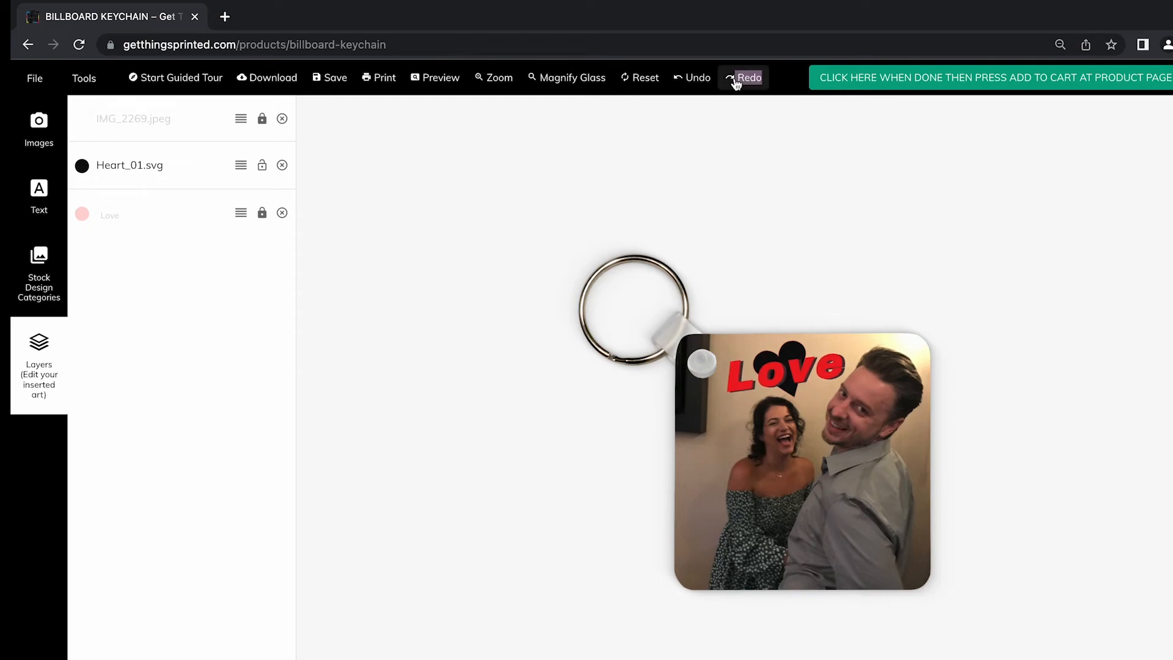
pyautogui.doubleClick(697, 79)
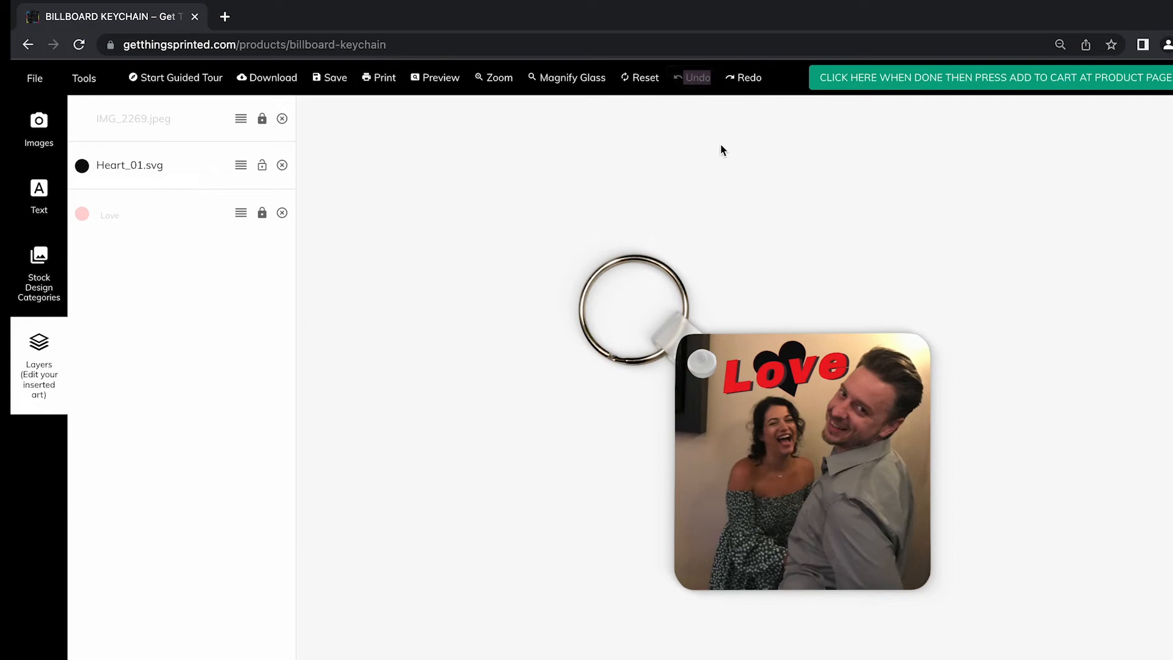
pyautogui.click(643, 78)
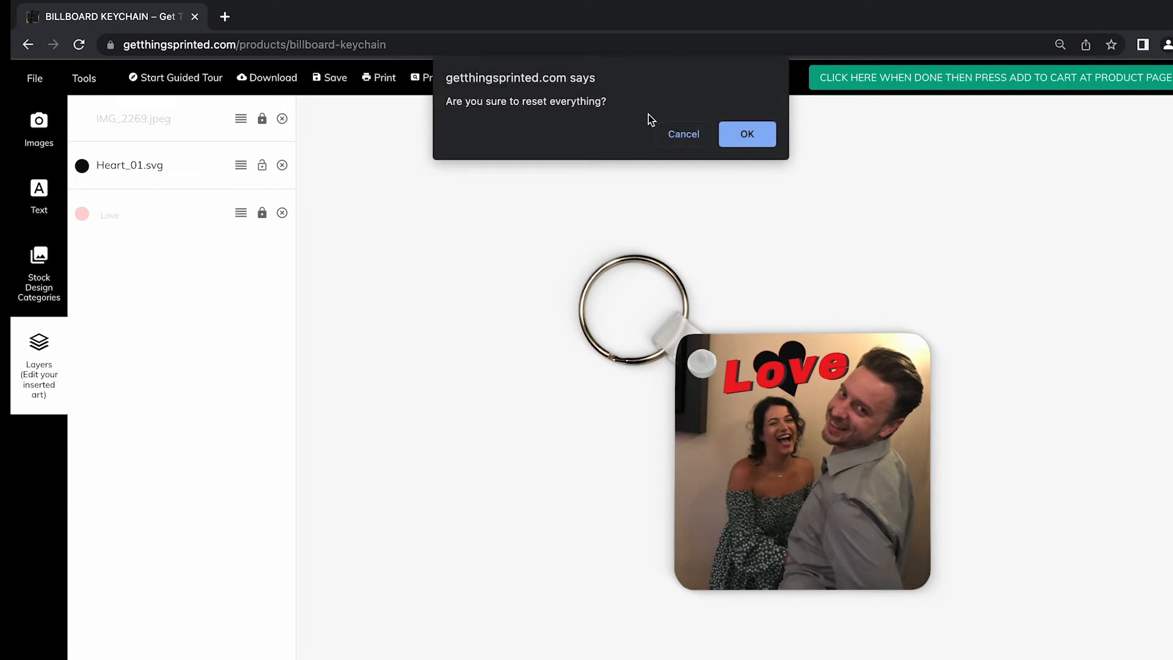
pyautogui.click(685, 134)
# Recolor the heart behind the "Love" text dark red #8e1212 and deselect it.
pyautogui.moveTo(217, 132); pyautogui.dragTo(226, 146)
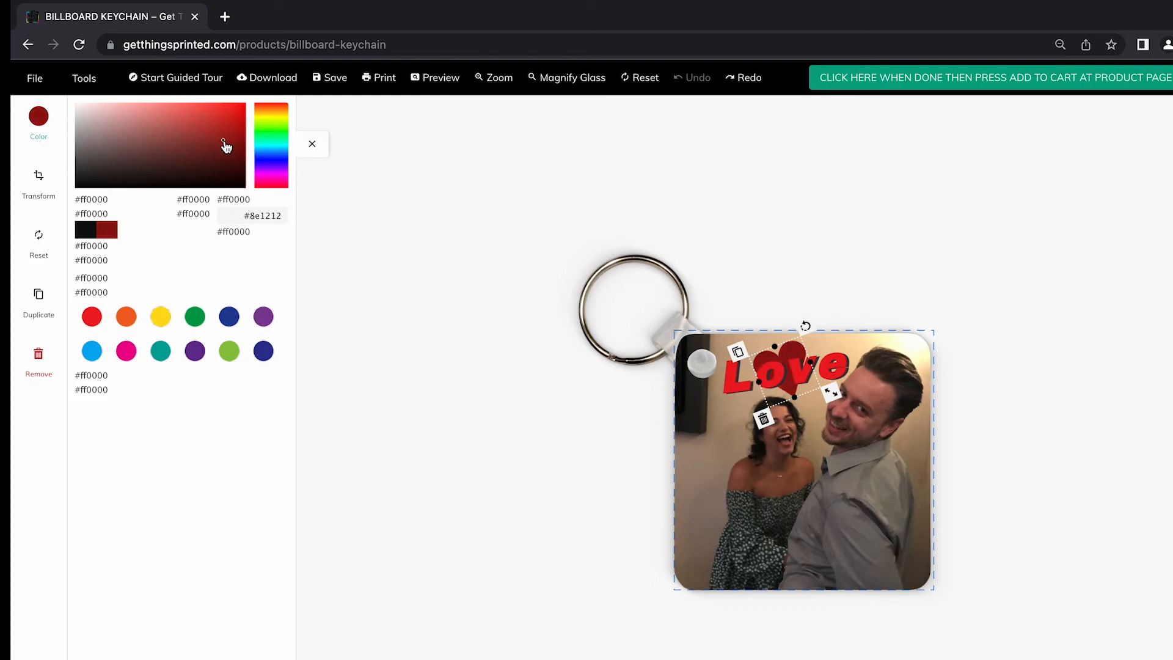
pyautogui.click(324, 137)
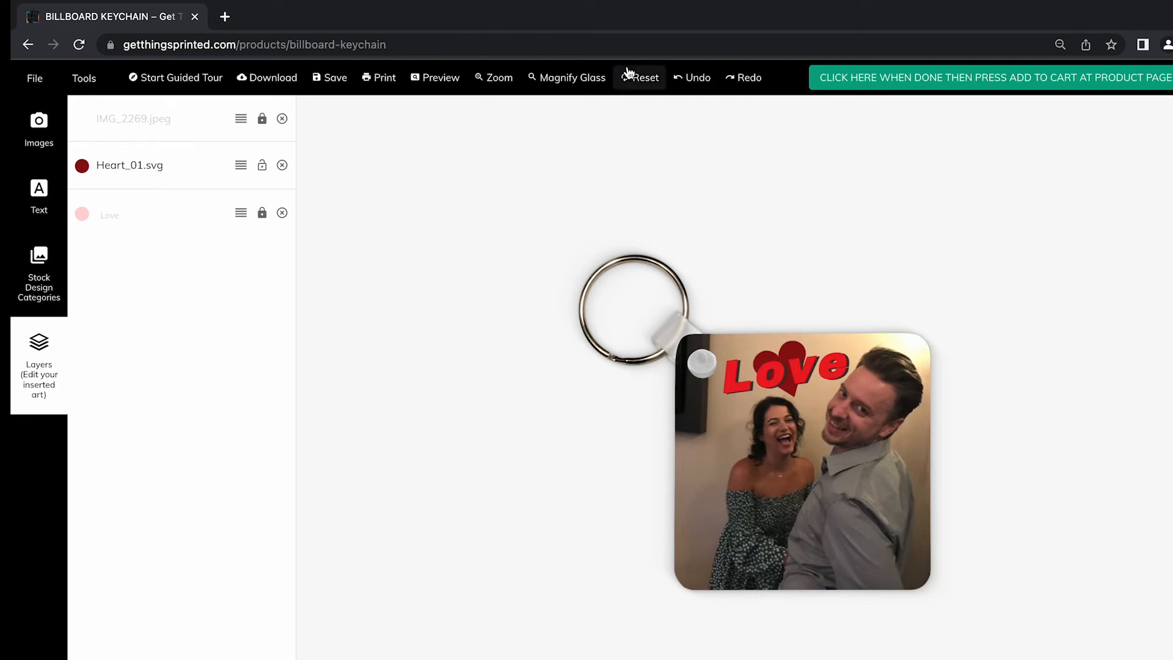
# Try the magnify glass on the design, then view the finished keychain's preview and close it.
pyautogui.click(584, 82)
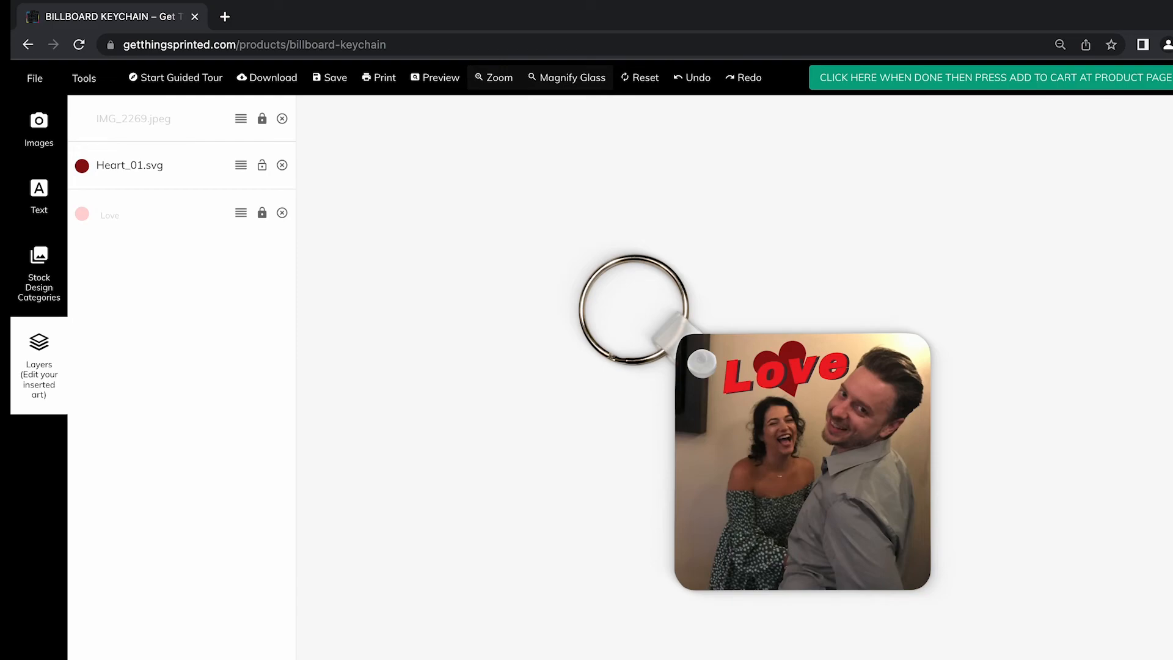
pyautogui.click(436, 77)
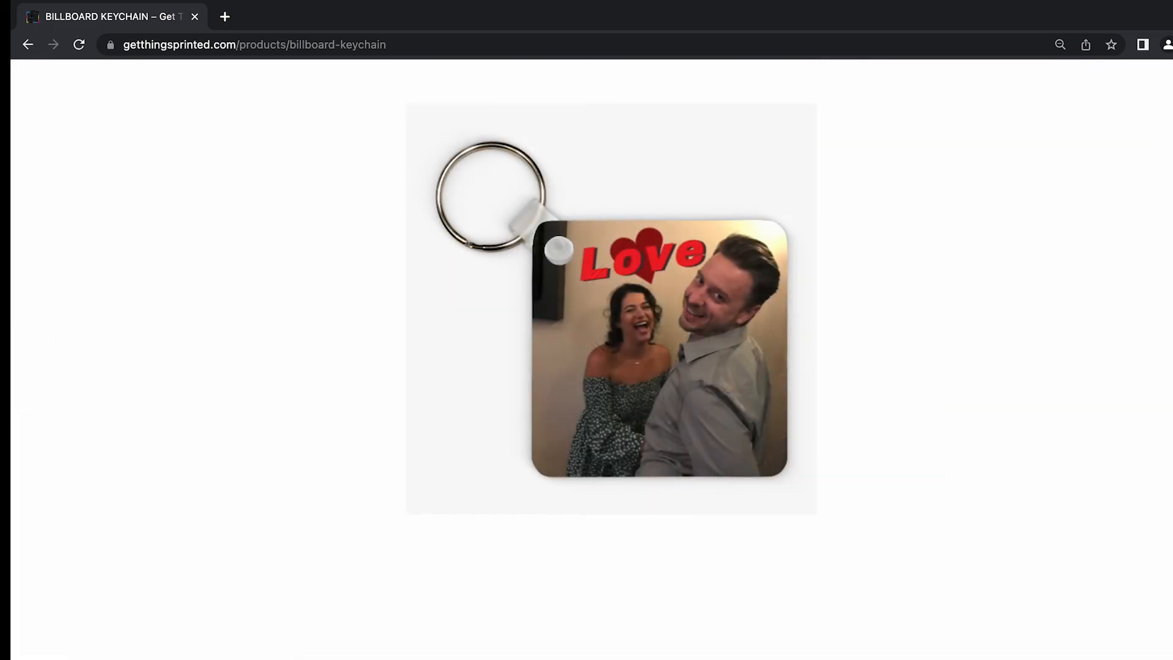
pyautogui.click(1160, 222)
# Open the keychain design's print dialog, cancel printing, and close the print image tab.
pyautogui.click(371, 79)
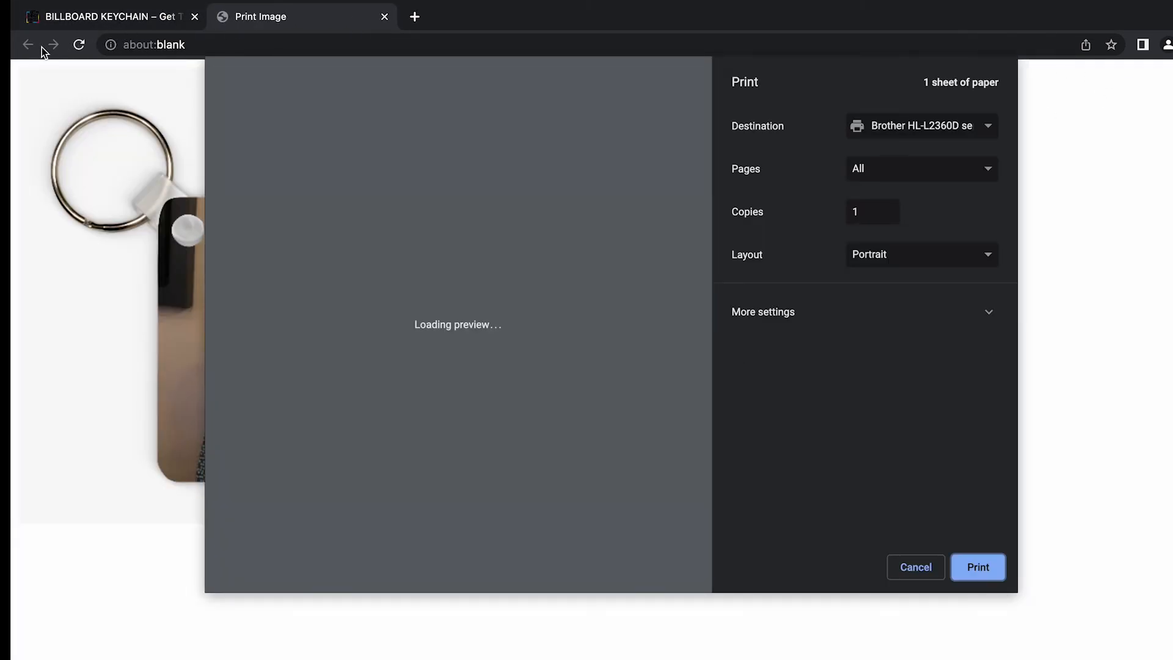
pyautogui.click(916, 567)
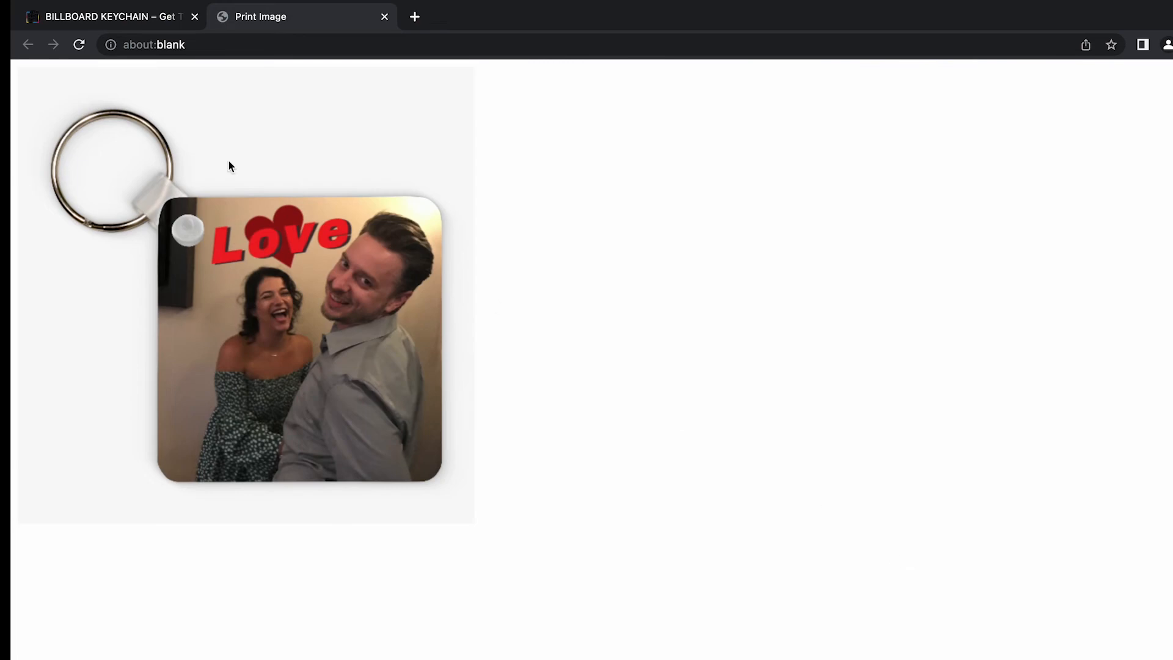
pyautogui.click(94, 16)
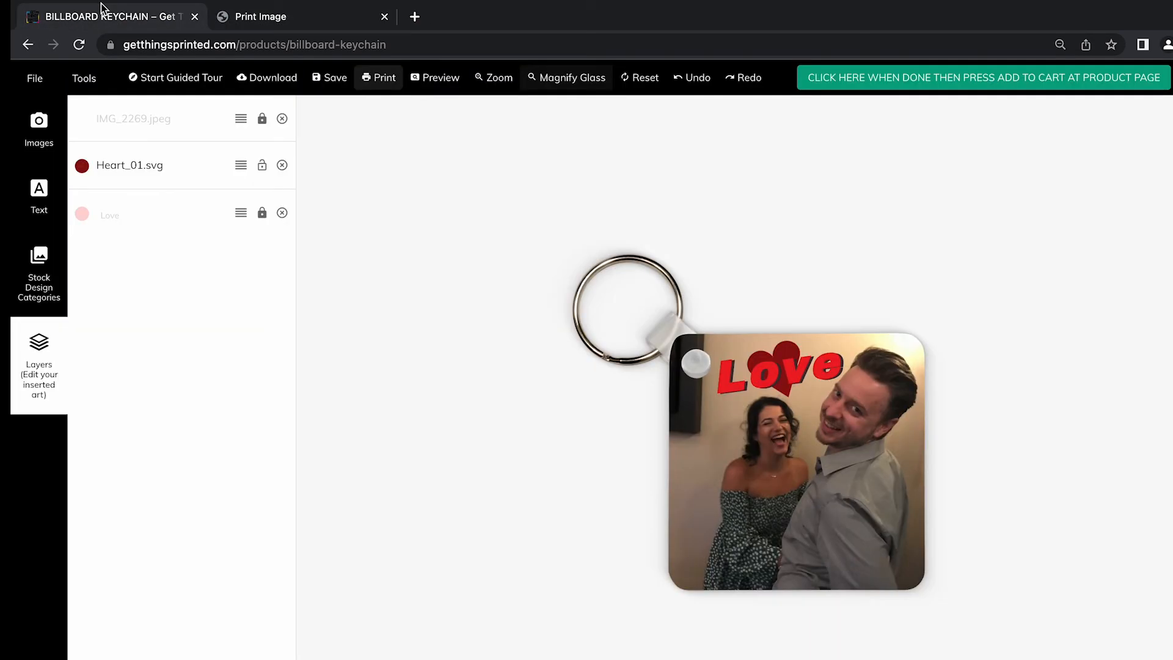
pyautogui.click(311, 27)
pyautogui.click(385, 18)
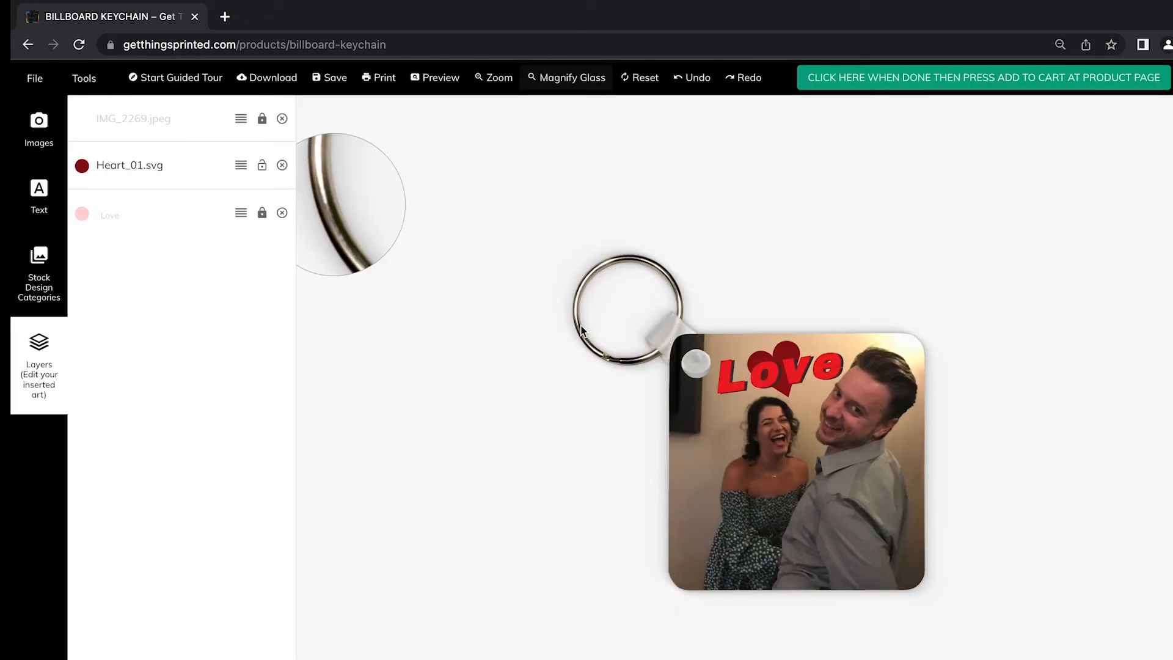
# Open the dialog for saving the design and close it without saving.
pyautogui.click(317, 79)
pyautogui.click(751, 288)
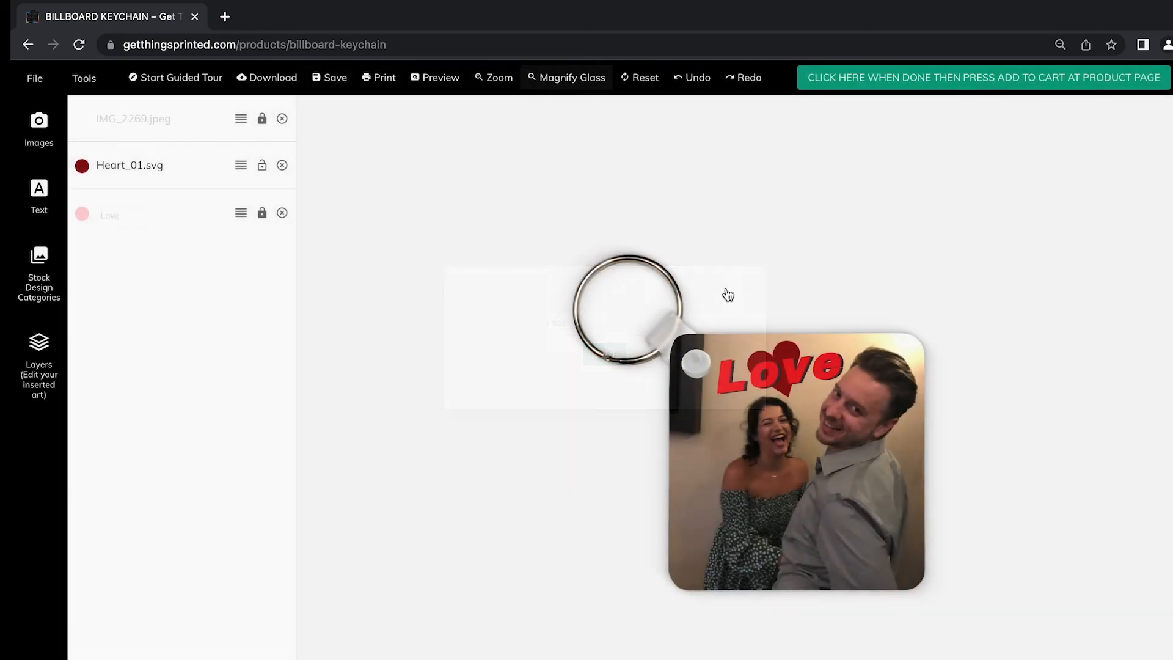
# Open and close the download format options, and start and dismiss the guided tour.
pyautogui.click(280, 84)
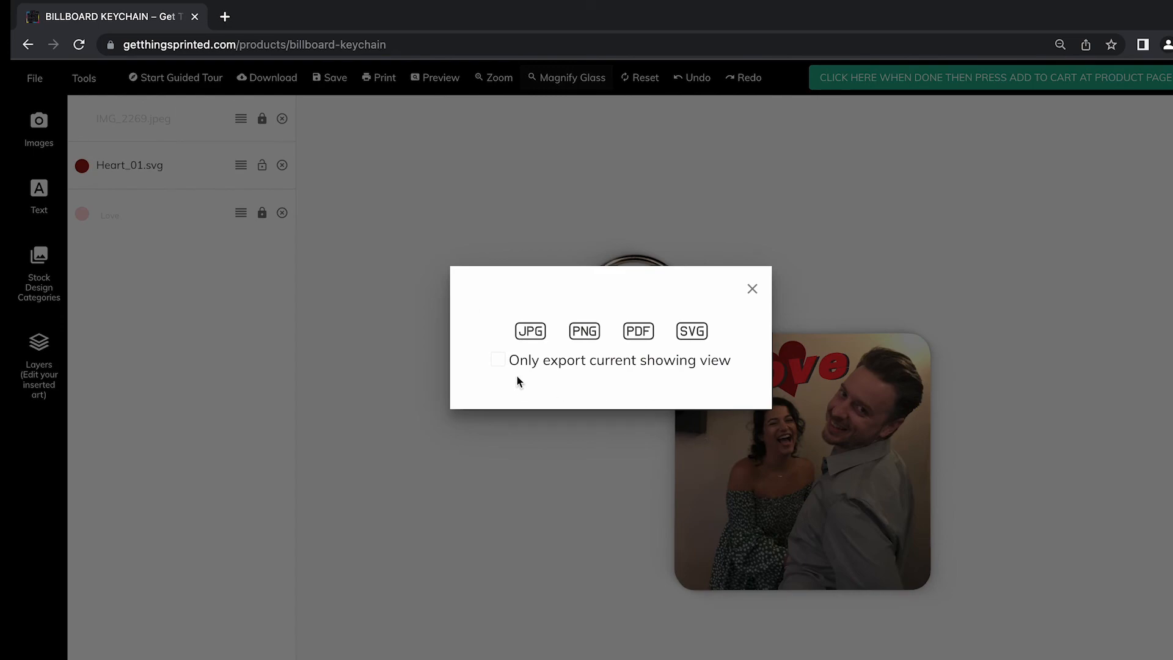
pyautogui.click(752, 289)
pyautogui.click(162, 78)
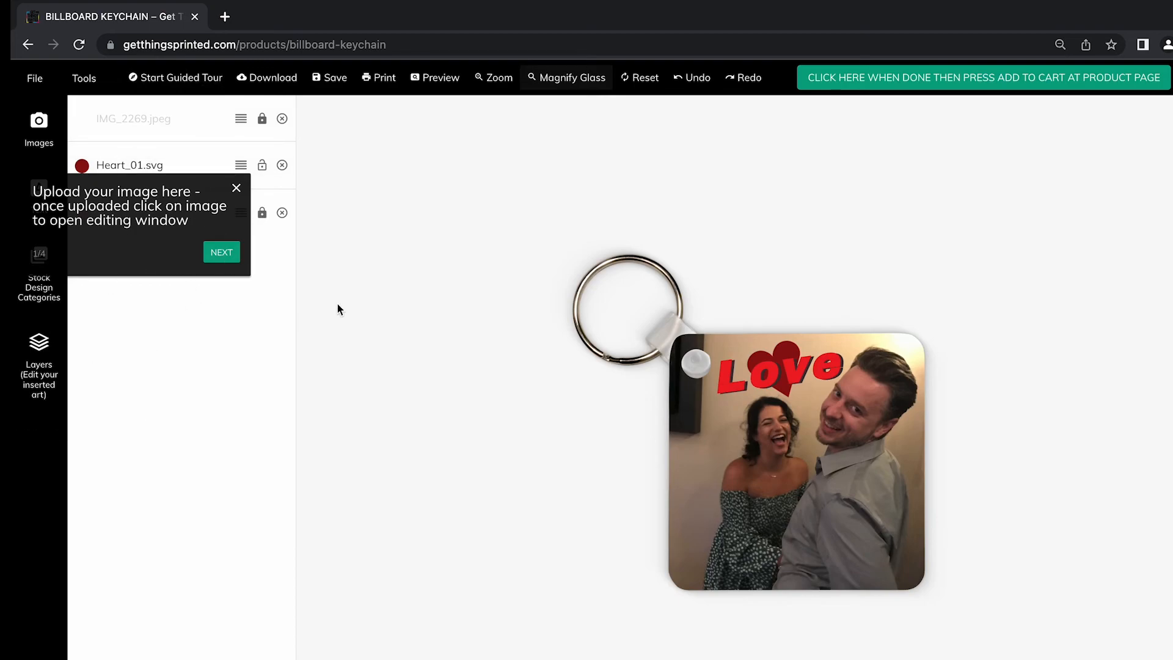
pyautogui.click(84, 80)
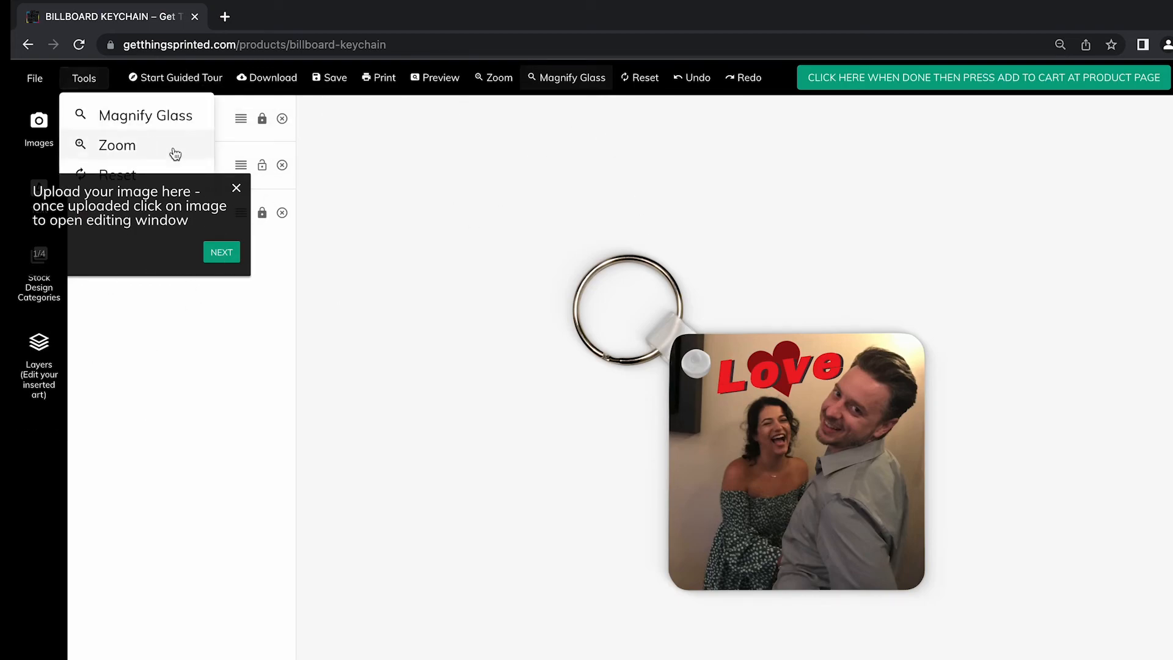
pyautogui.click(236, 188)
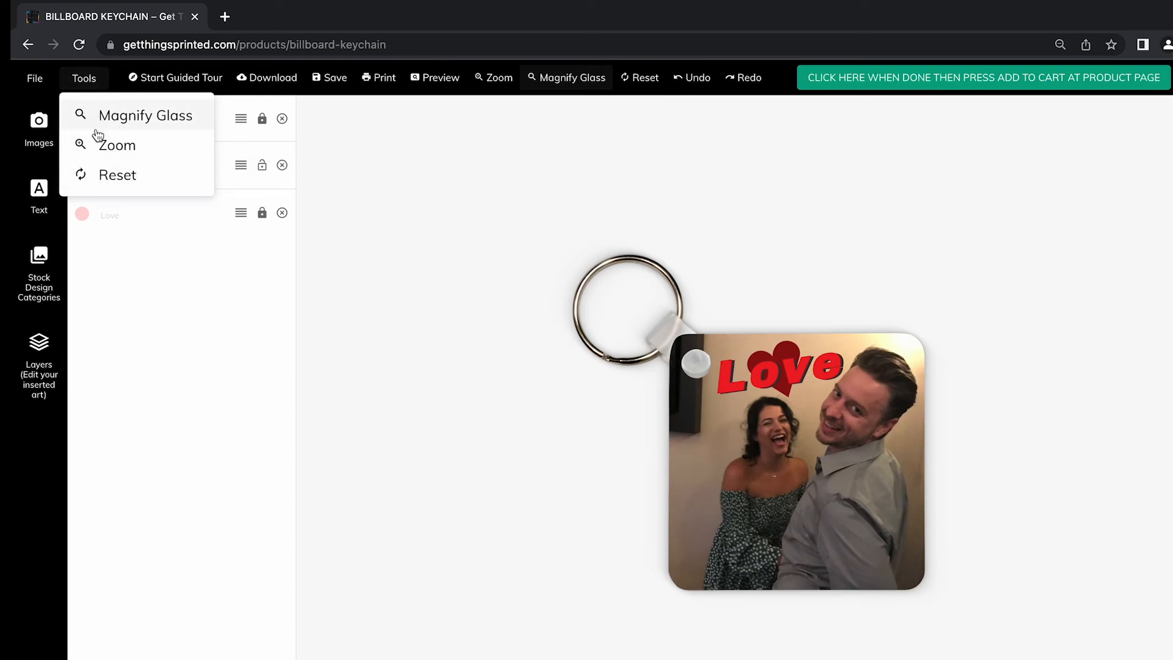
# Show the layer manager for the keychain design, and open and close the editor's info message.
pyautogui.click(88, 79)
pyautogui.click(38, 80)
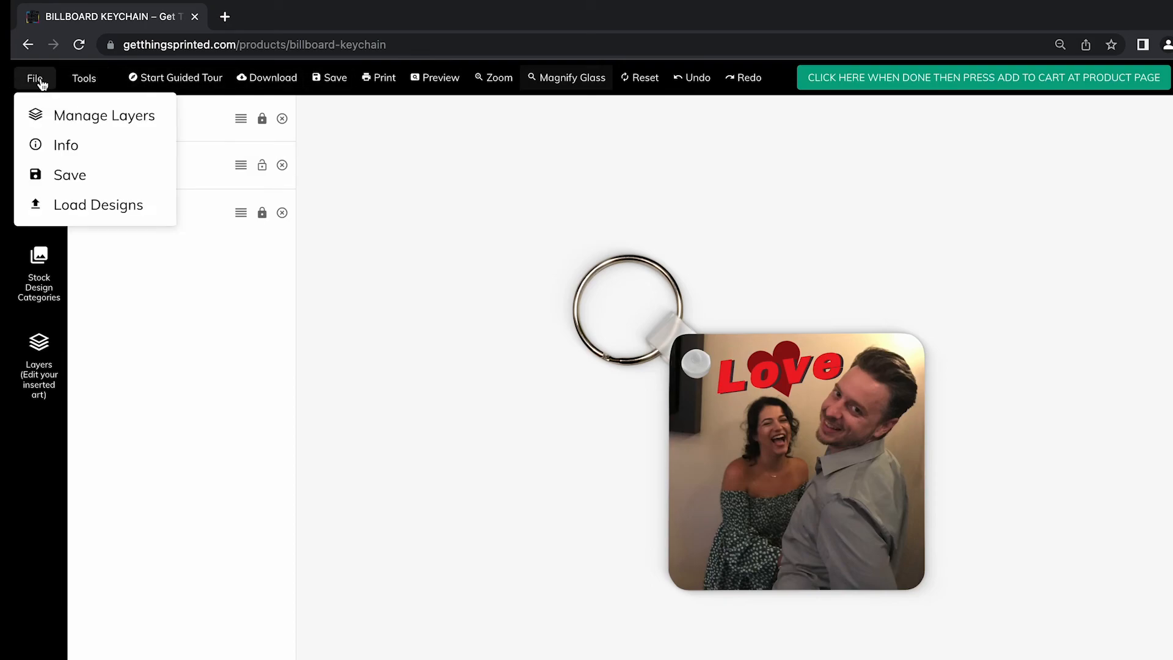
pyautogui.click(63, 122)
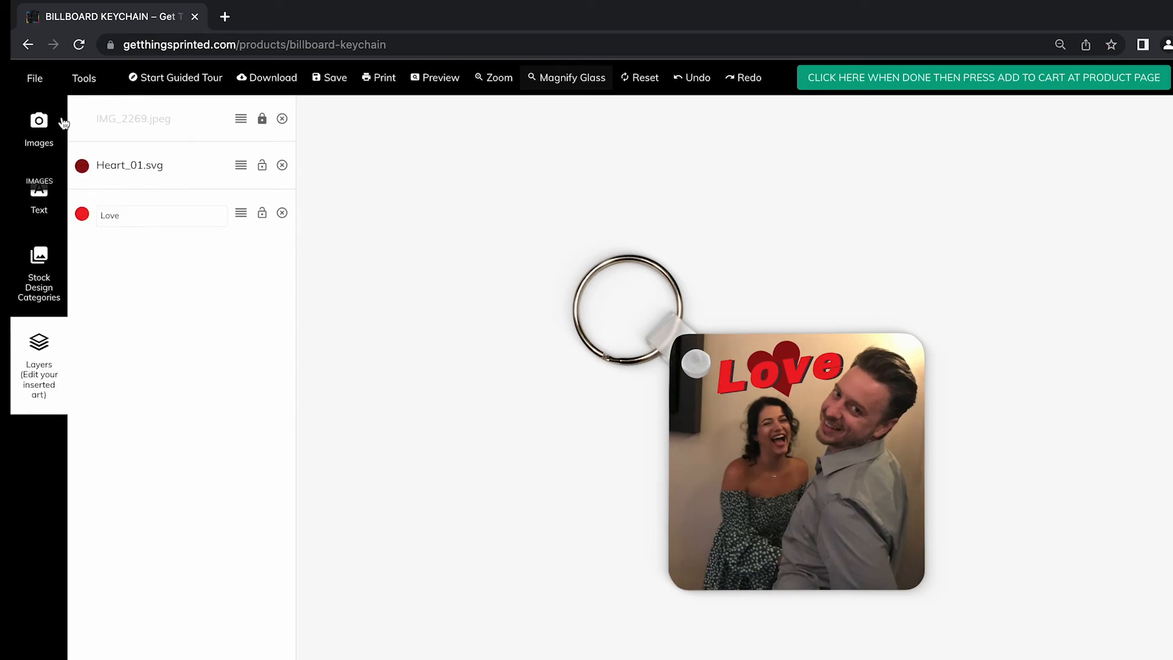
pyautogui.click(35, 78)
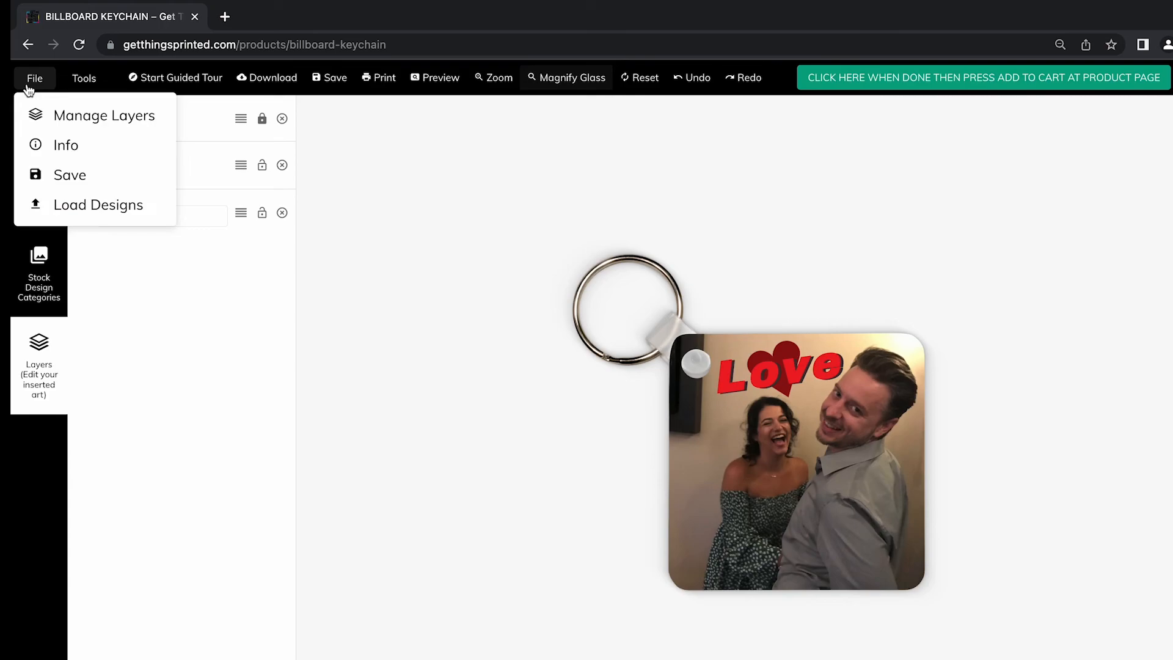
pyautogui.click(48, 151)
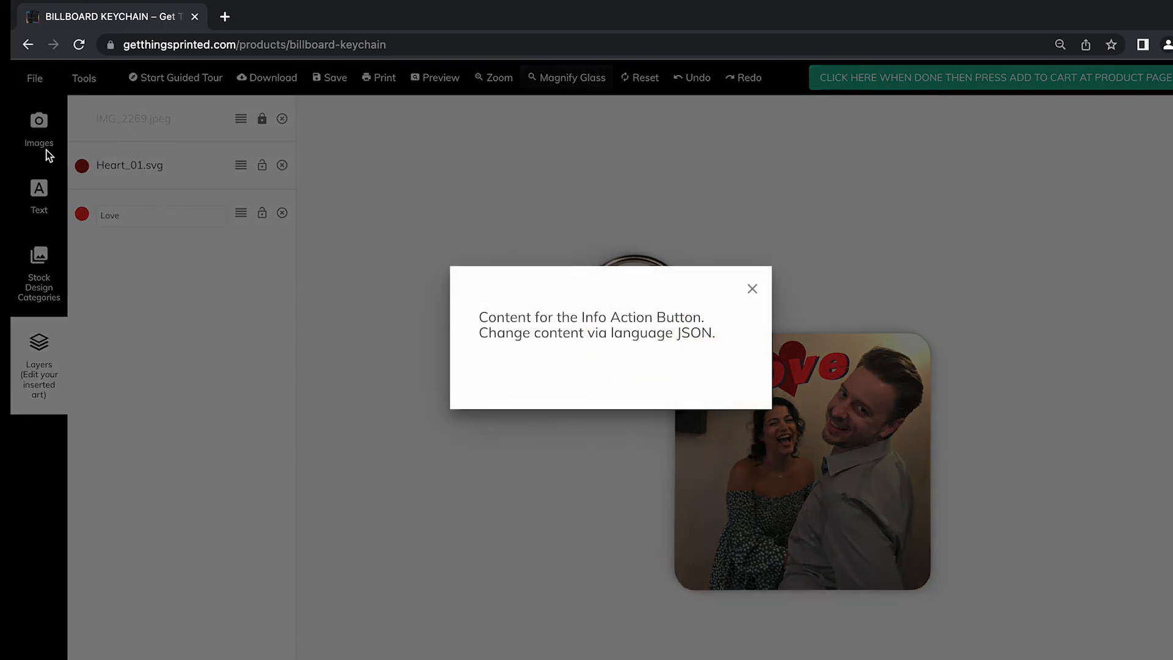
pyautogui.click(753, 288)
# Show the list of saved designs and the uploaded images.
pyautogui.click(24, 78)
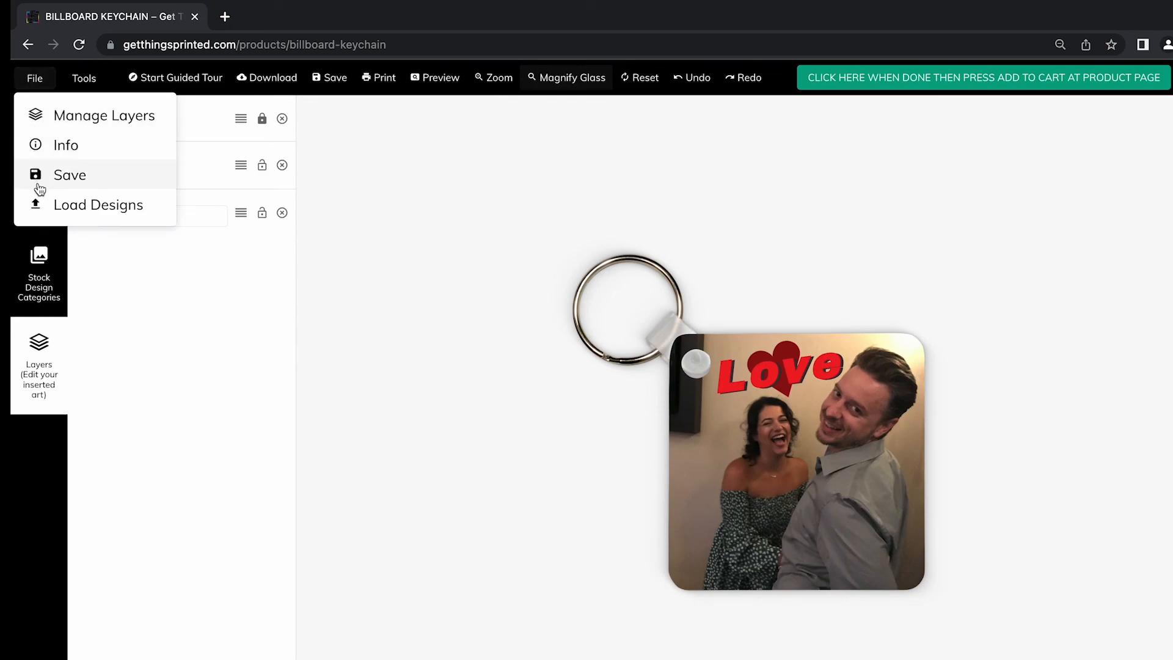
pyautogui.click(68, 203)
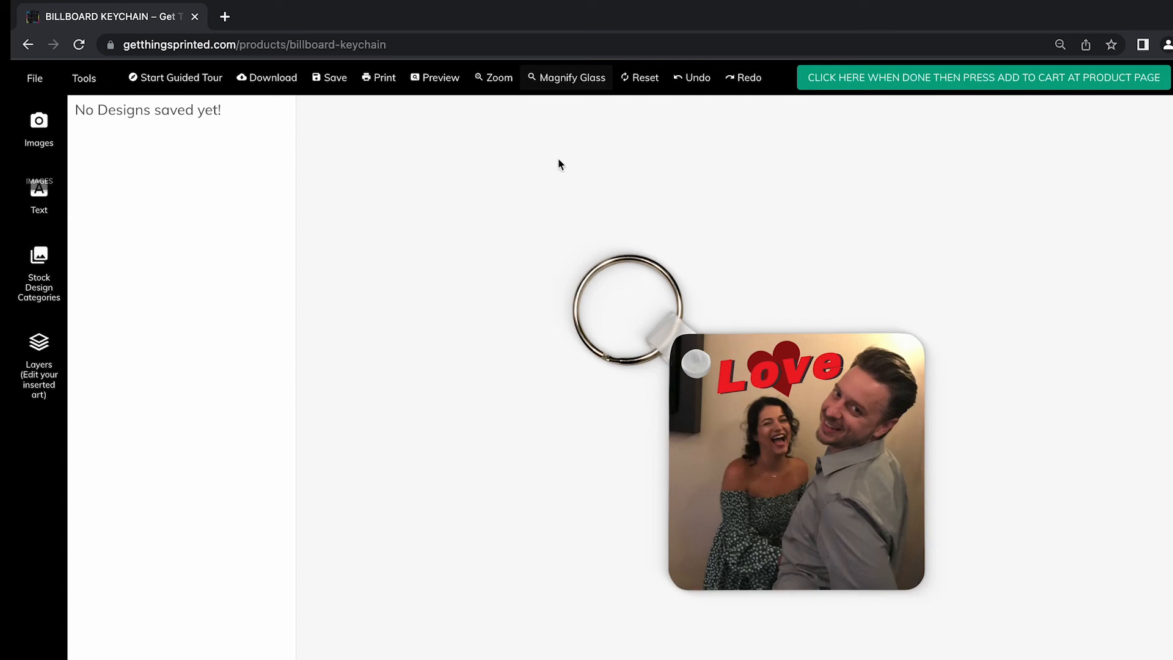
pyautogui.click(53, 148)
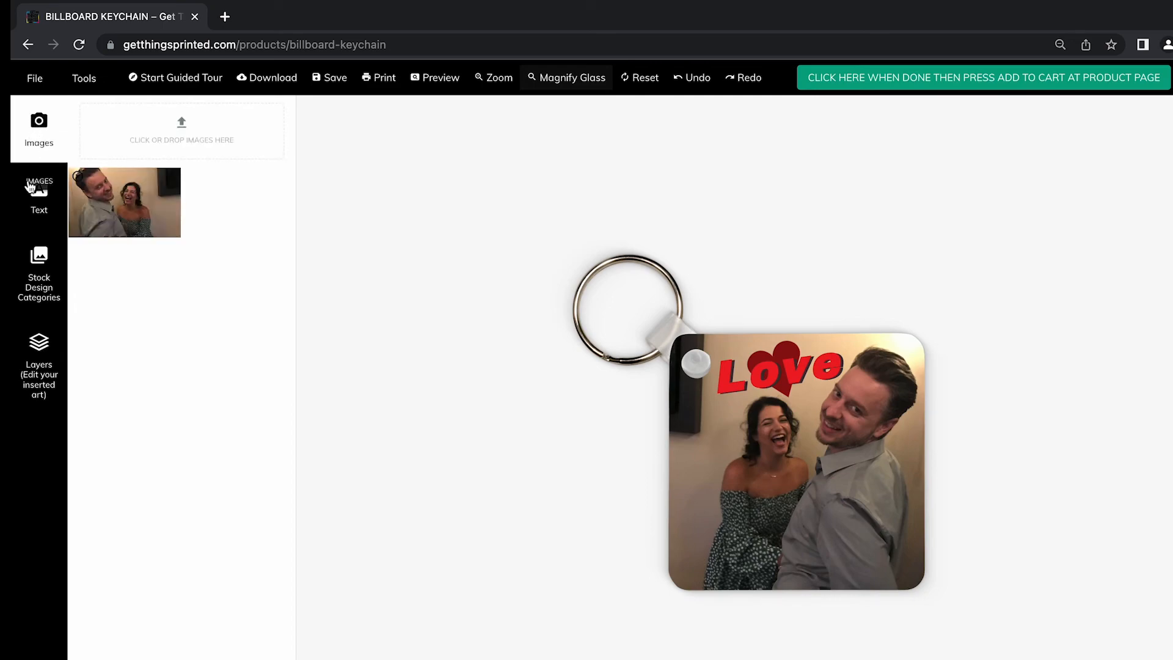
# In the layers list, toggle the locks of the "Love" text and heart on and off, and unlock the IMG_2269.jpeg photo.
pyautogui.click(32, 379)
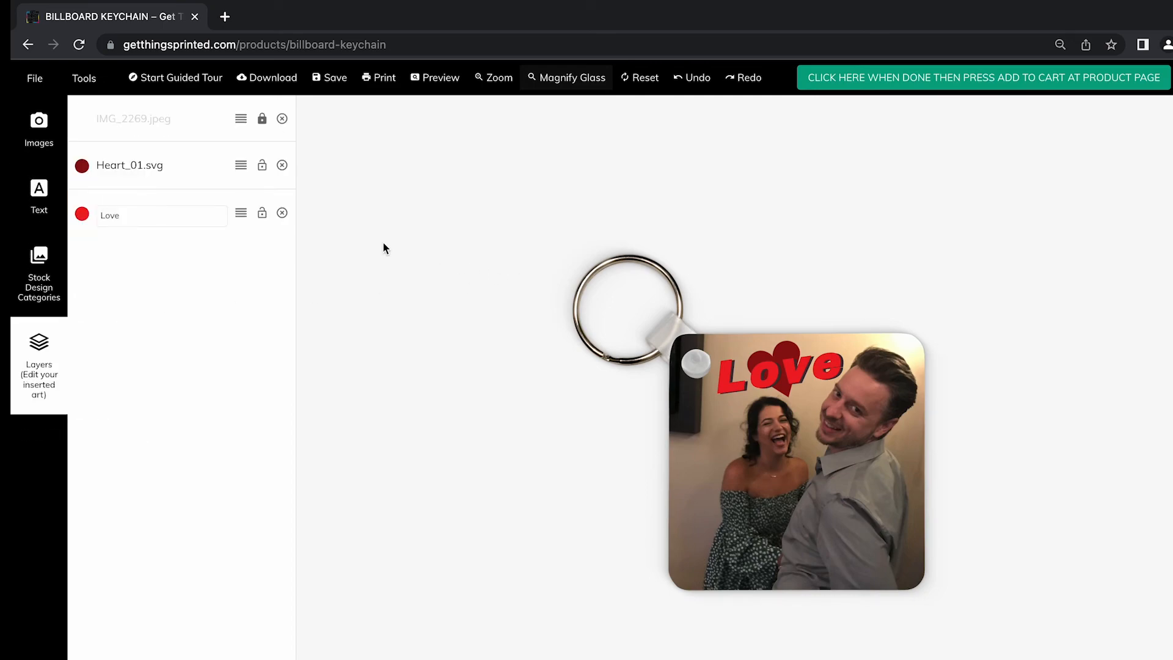
pyautogui.click(264, 215)
pyautogui.click(262, 165)
pyautogui.click(262, 212)
pyautogui.click(262, 165)
pyautogui.click(262, 118)
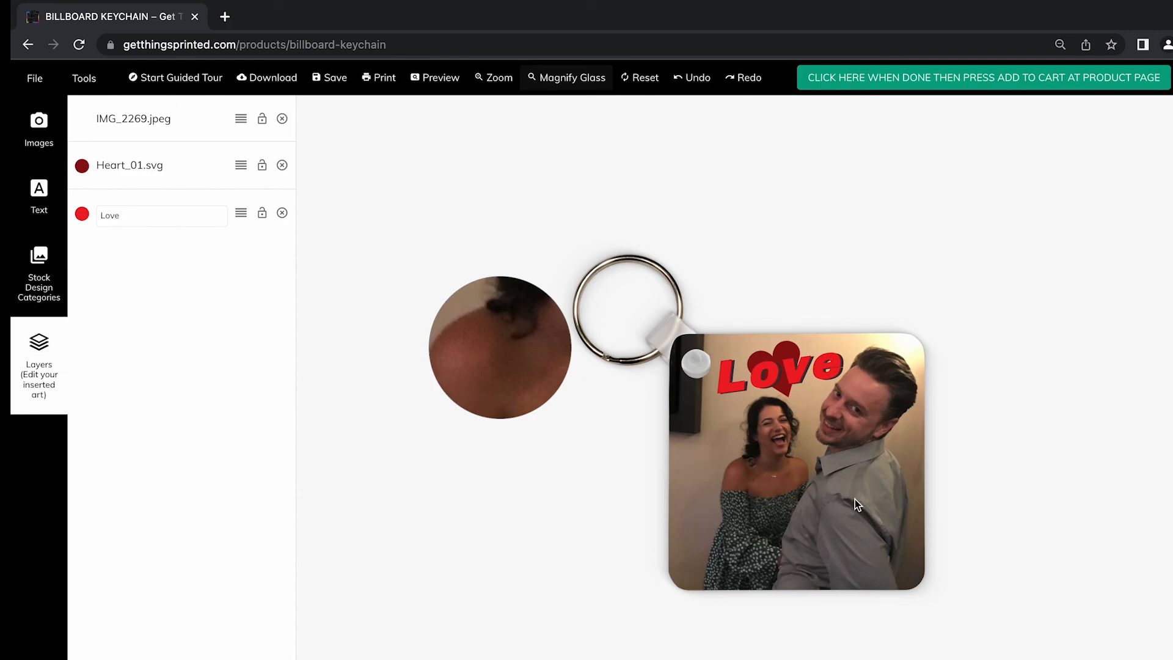
# Finish customizing the keychain and review the design and description on its product page.
pyautogui.click(170, 114)
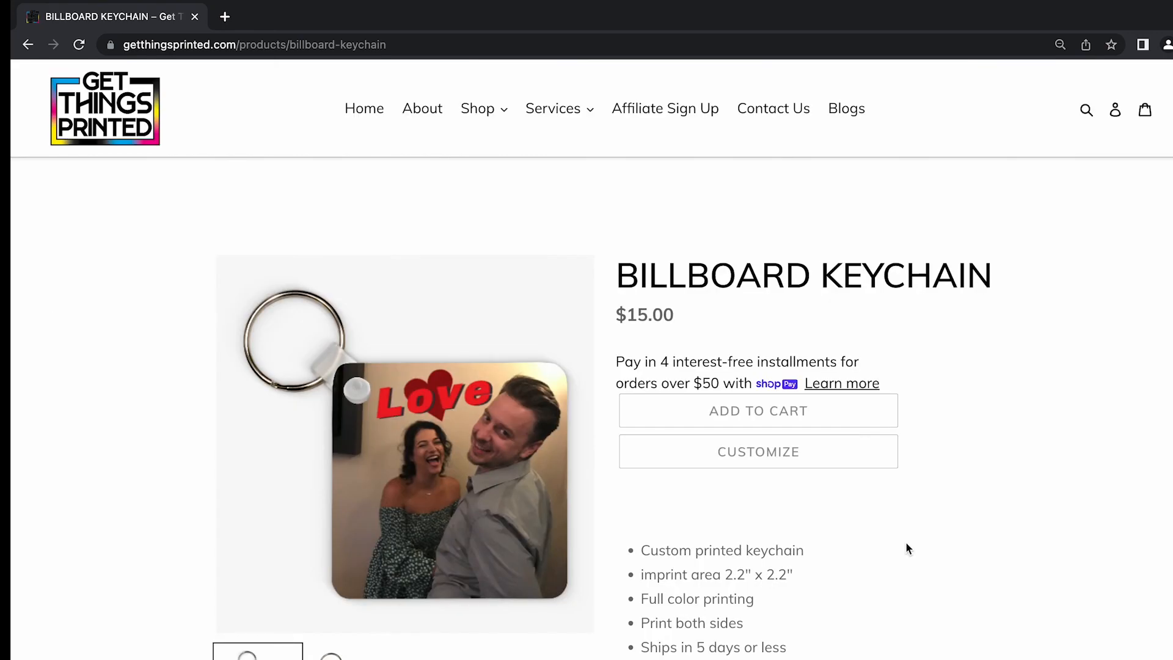
pyautogui.scroll(-3, 907, 543)
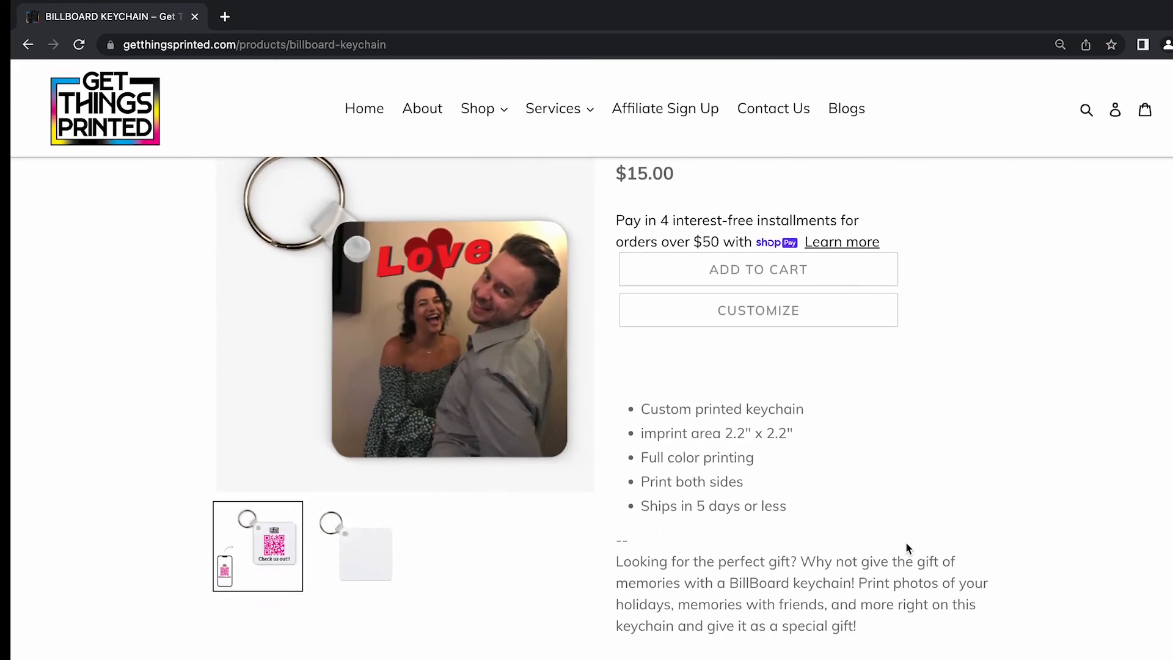
pyautogui.scroll(3, 907, 542)
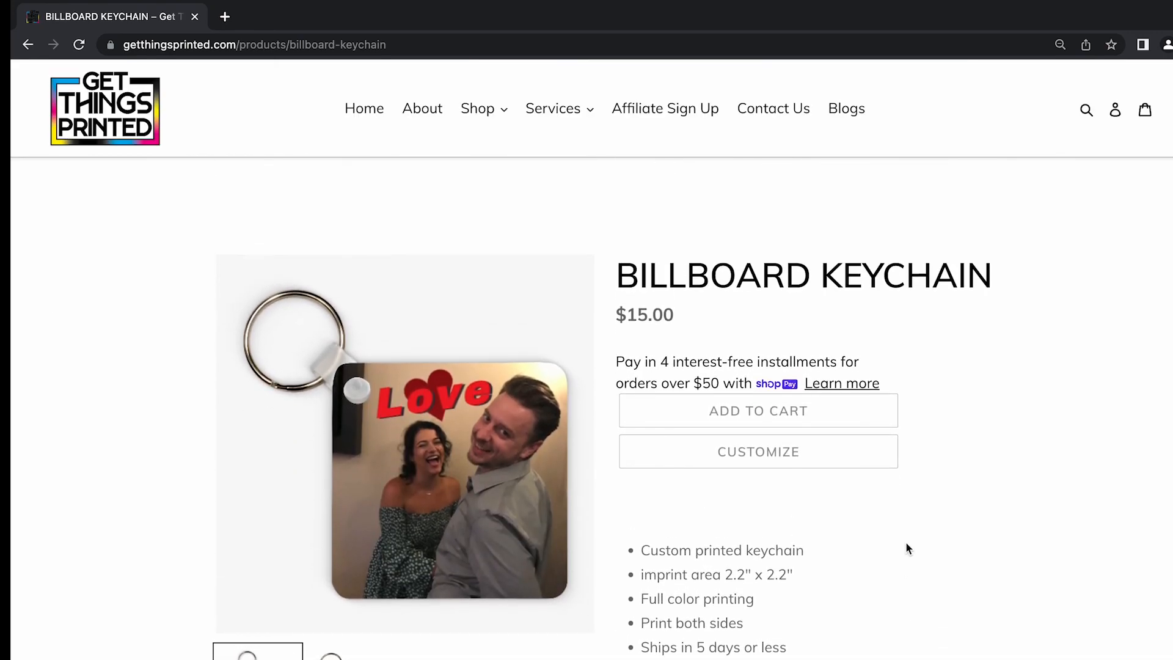
# Add the customized Billboard Keychain to the cart and review the cart page.
pyautogui.click(764, 410)
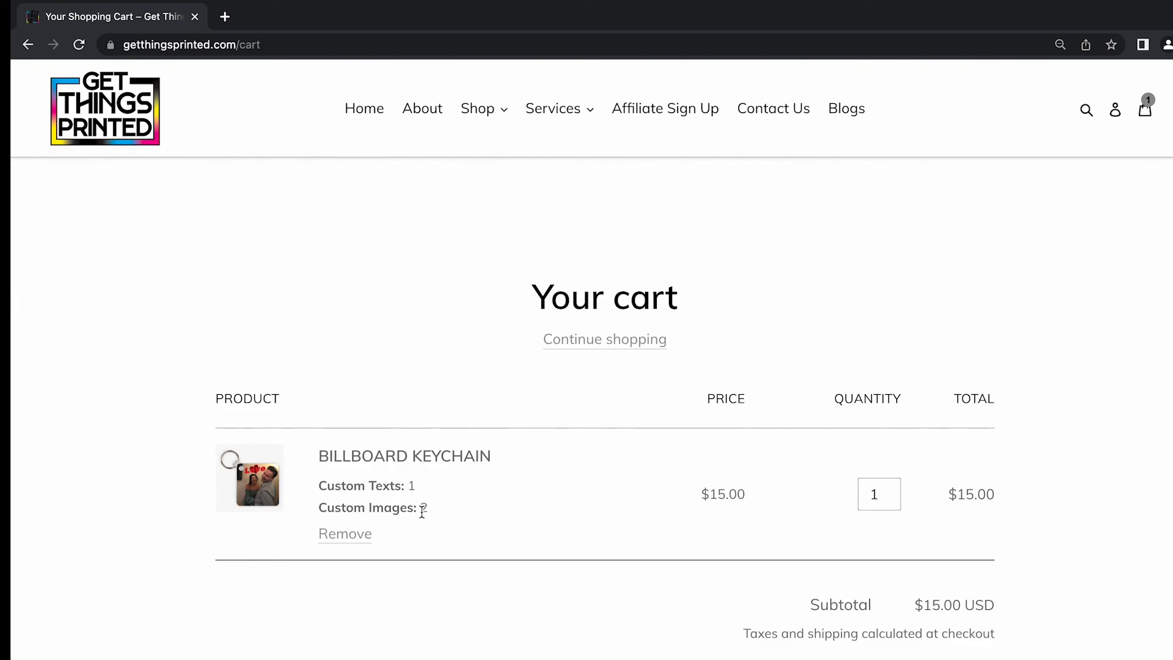
pyautogui.scroll(-3, 439, 518)
pyautogui.scroll(3, 825, 554)
pyautogui.scroll(-5, 823, 554)
pyautogui.scroll(5, 823, 550)
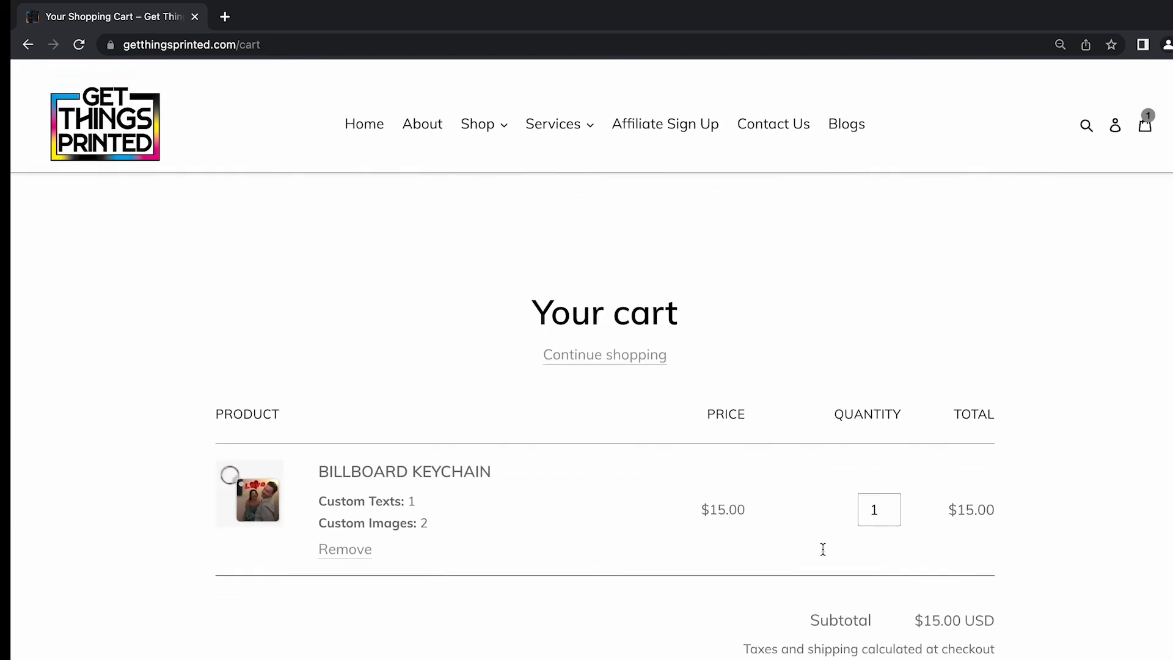